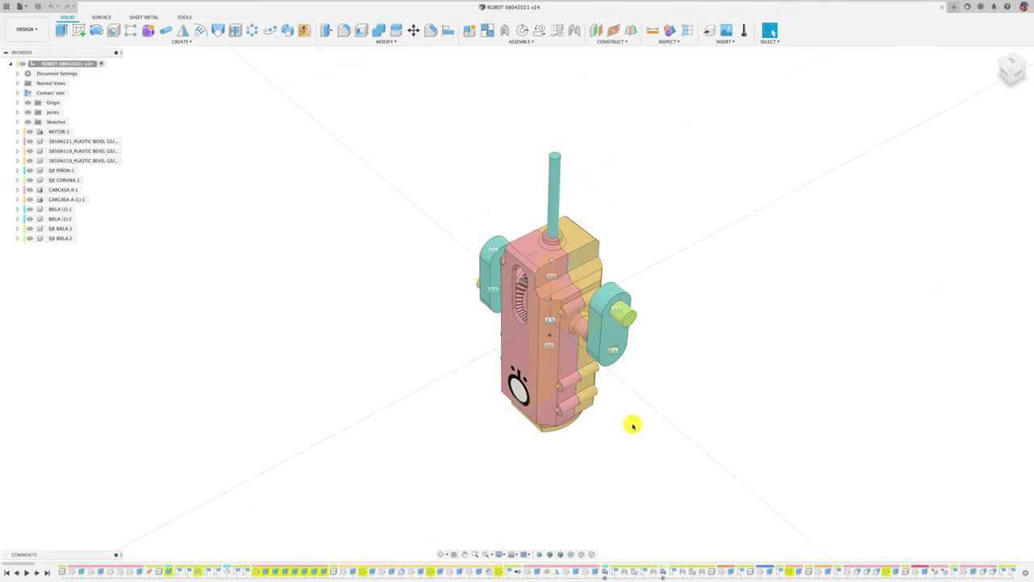
Create a new component named PIERNA in the assembly.
click(469, 31)
drag(961, 144, 873, 142)
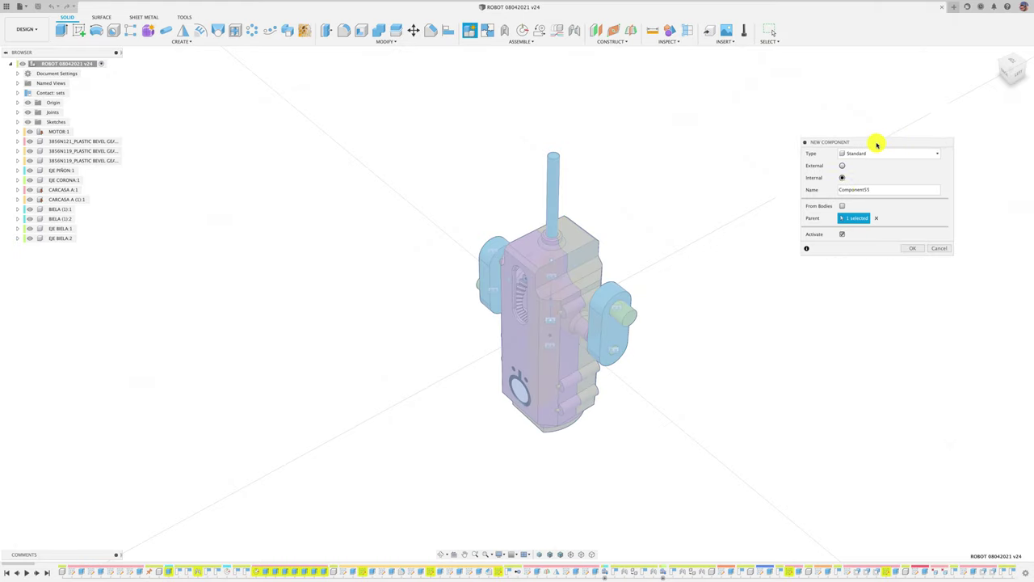
drag(871, 189, 798, 189)
text(PIERNA)
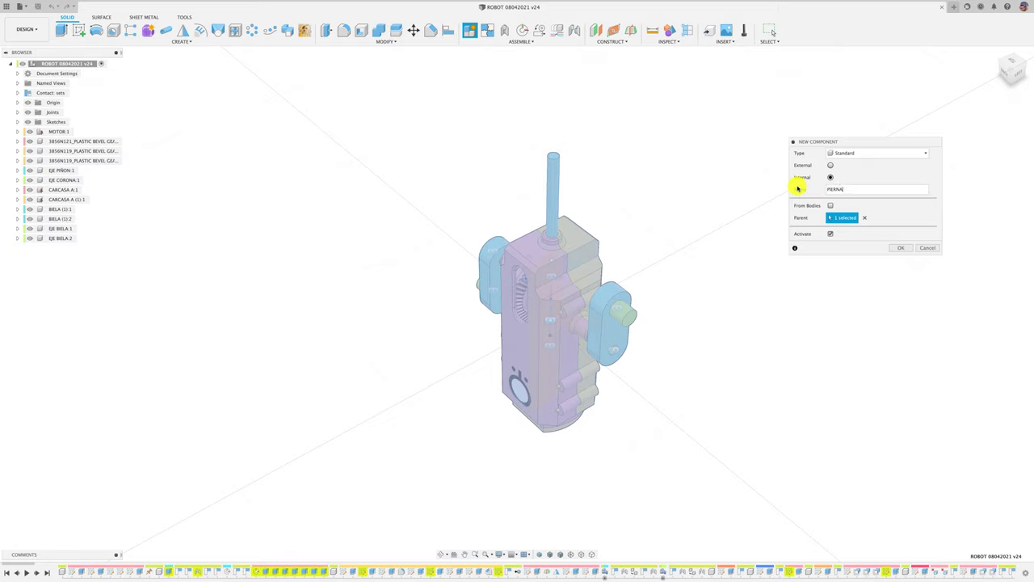
click(902, 249)
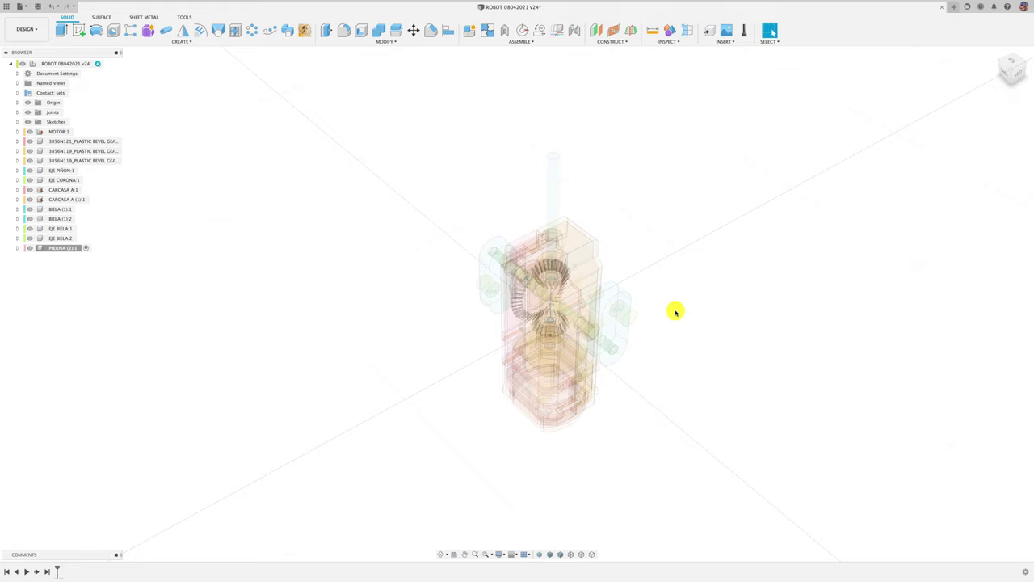
Start a new sketch on the chosen gearbox face.
scroll(670, 307, up, 2)
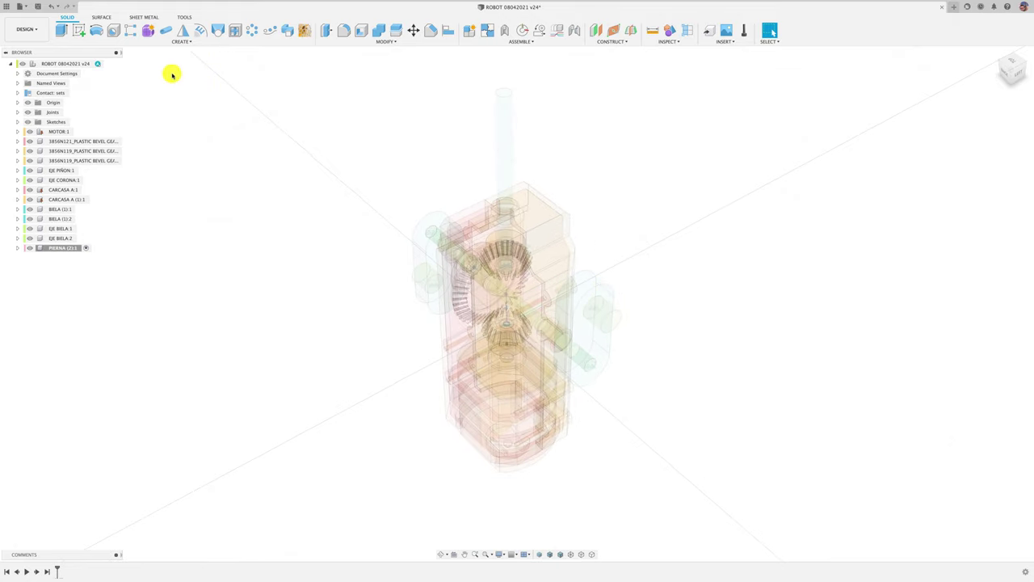
click(79, 30)
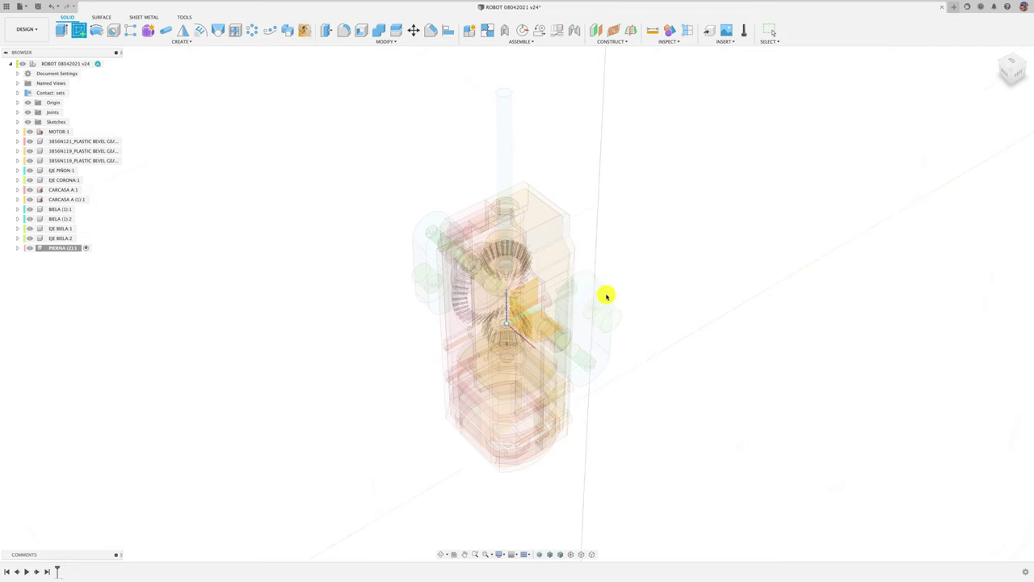
scroll(606, 296, up, 1)
scroll(608, 297, up, 2)
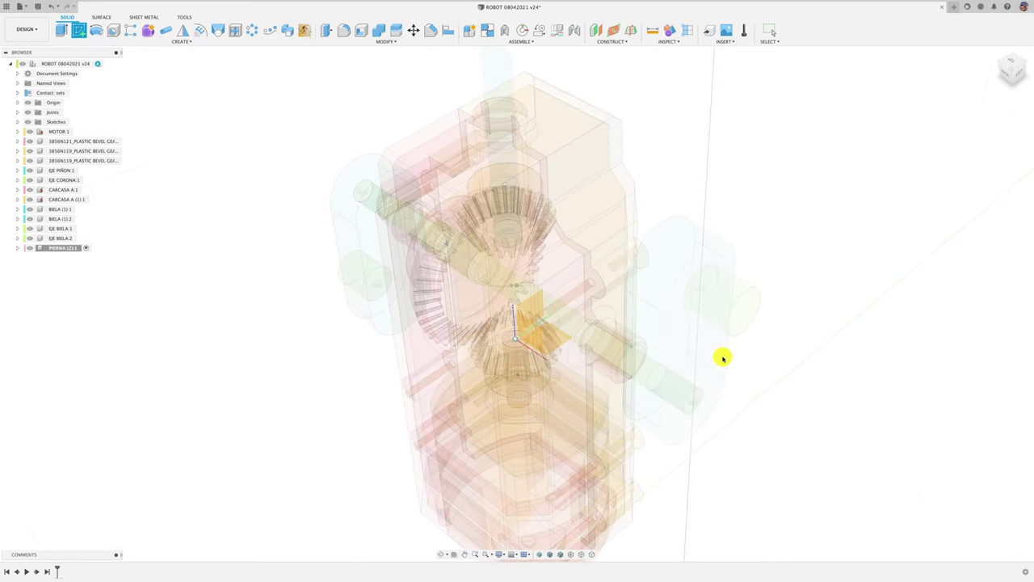
click(726, 249)
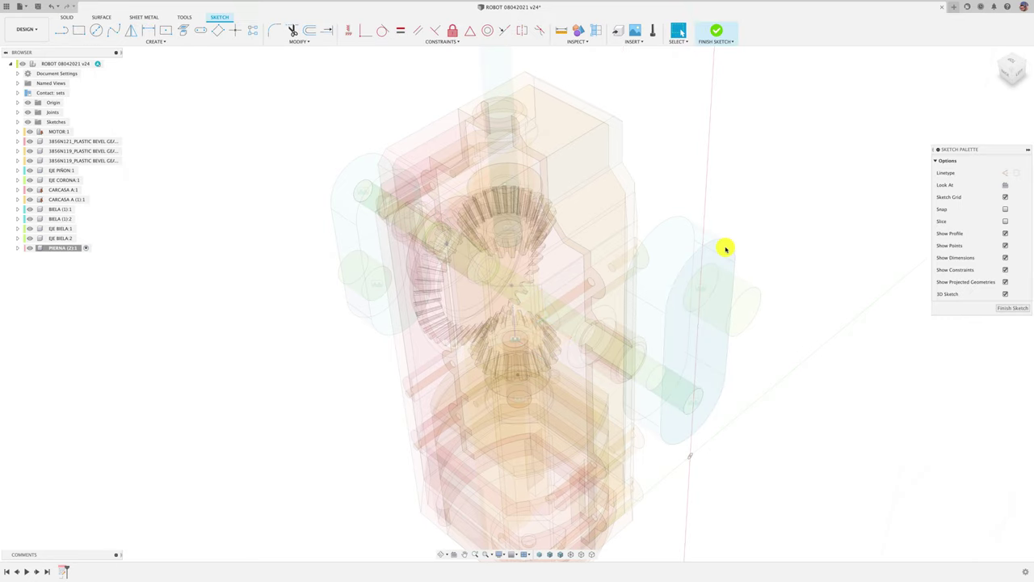
From the LEFT view, project the small crank-pin circle into the sketch.
click(1020, 75)
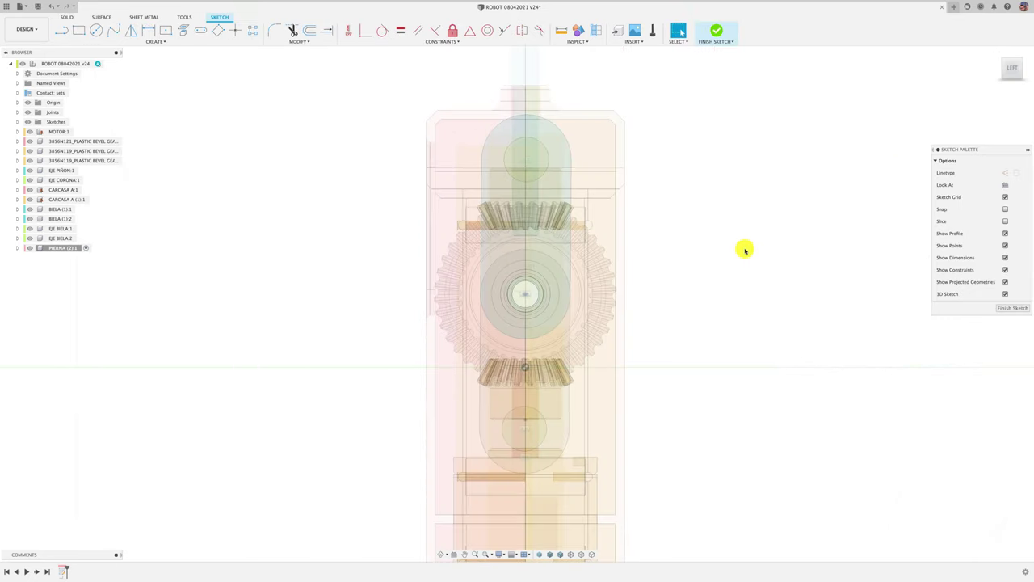
key(p)
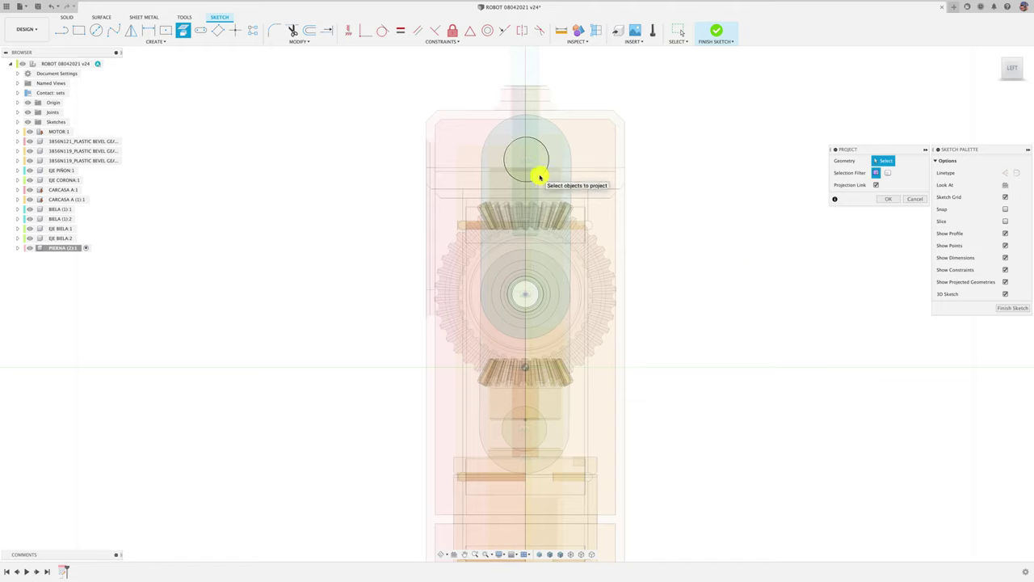
click(539, 177)
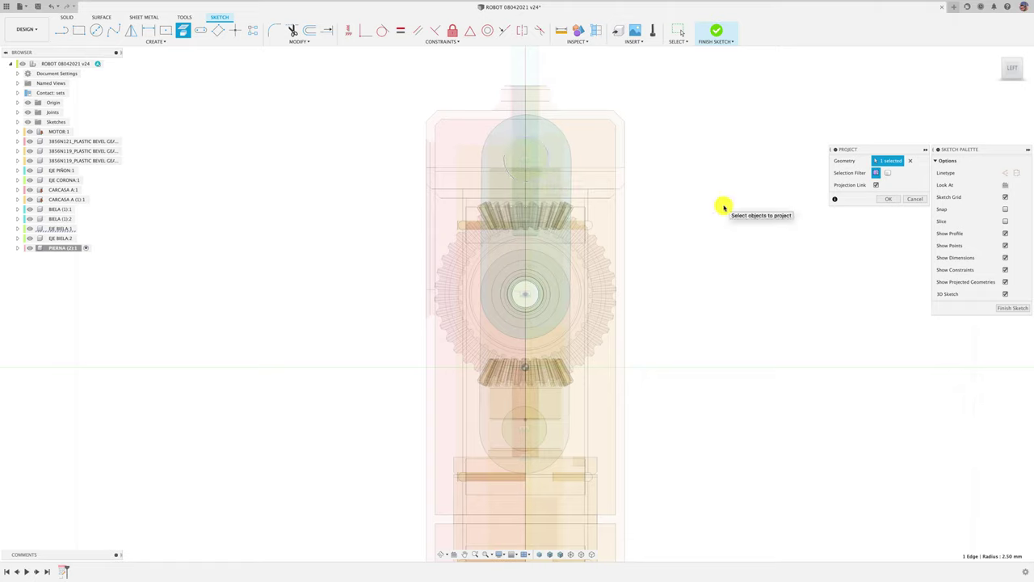
click(889, 202)
scroll(741, 214, down, 1)
scroll(741, 214, down, 1)
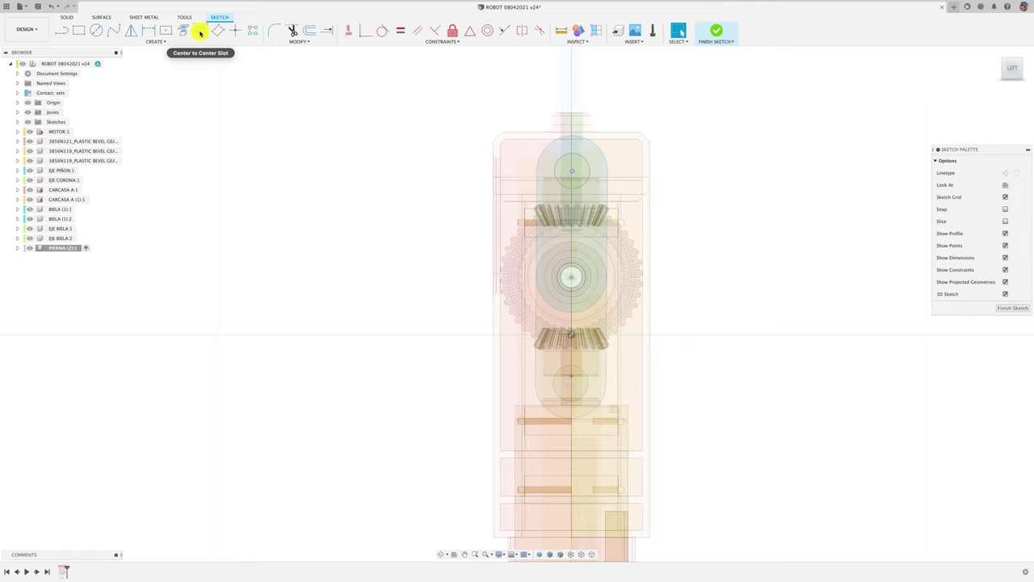
Draw a 10 mm-wide center-to-center slot from the circle centre down below the gearbox.
click(157, 42)
mouse_move(68, 101)
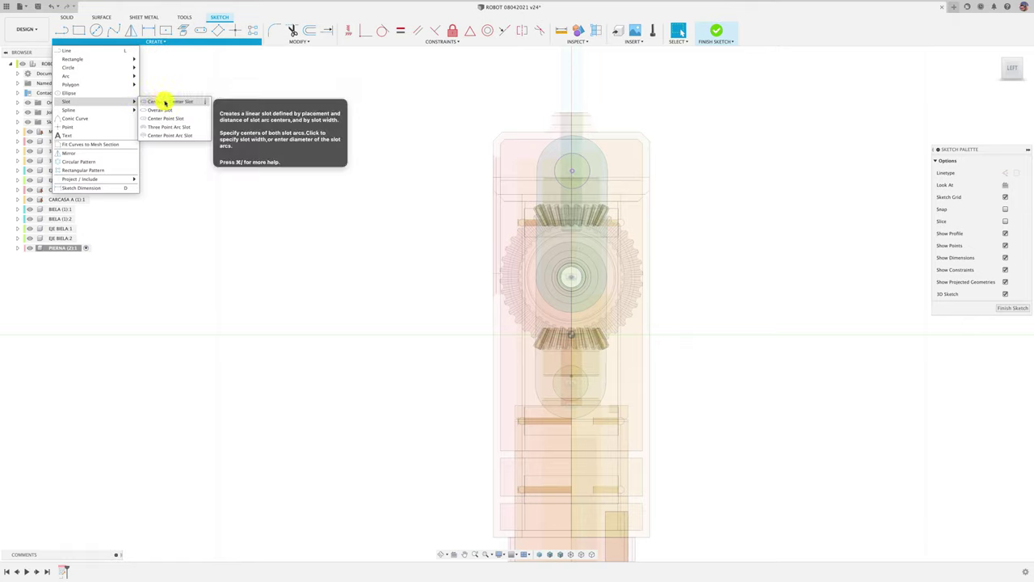
click(165, 103)
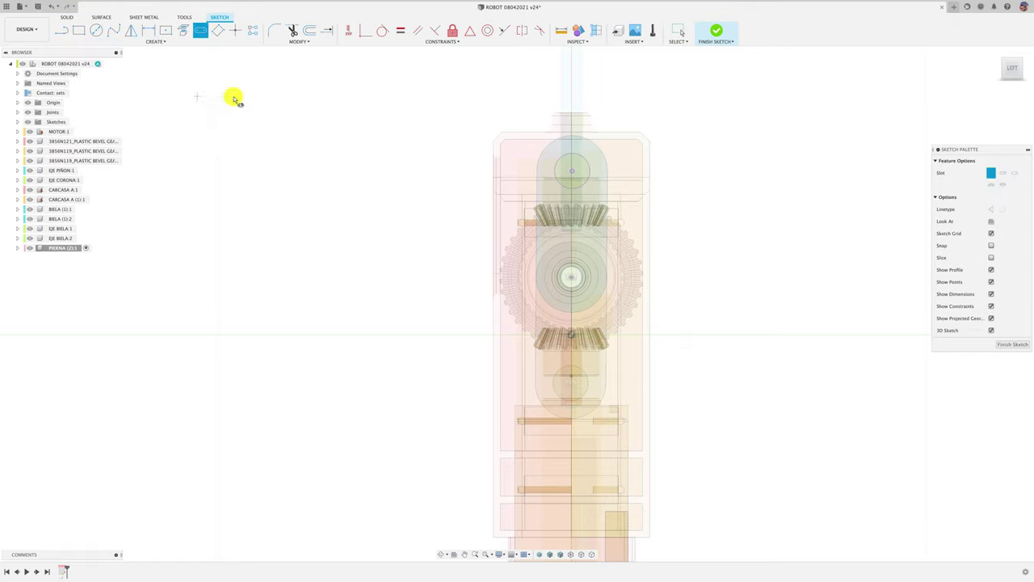
click(571, 171)
scroll(653, 199, down, 5)
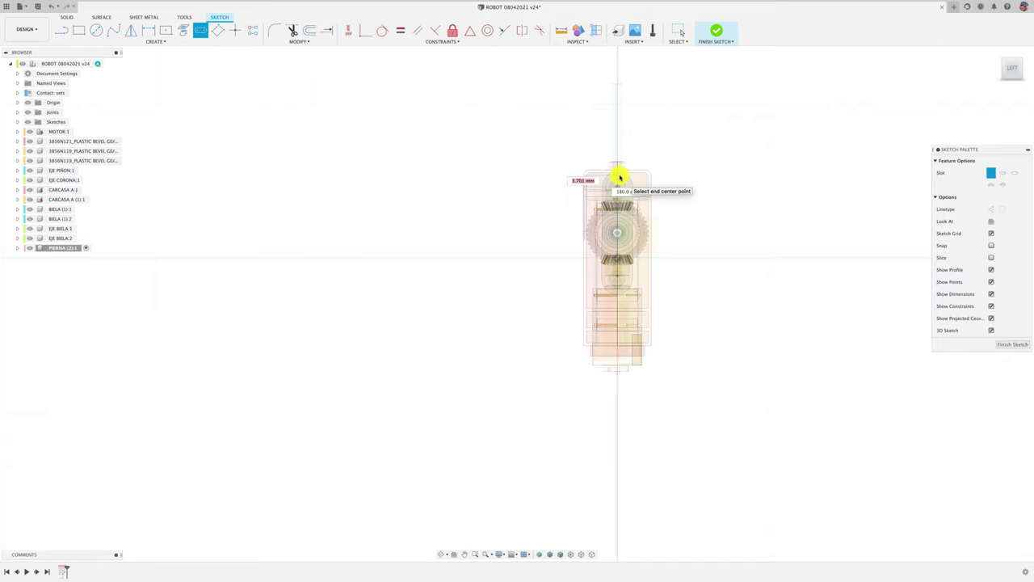
click(617, 416)
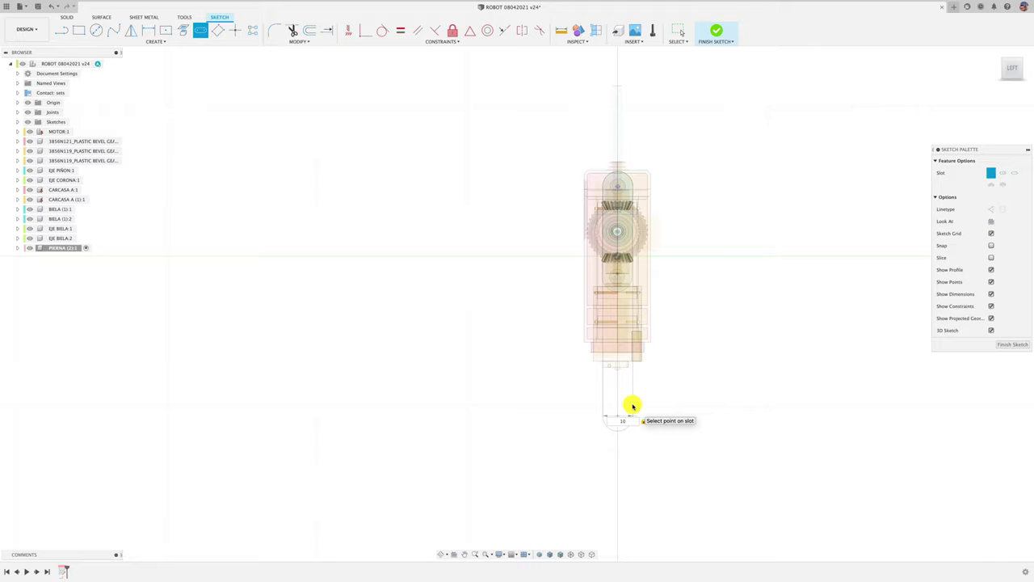
click(632, 406)
shift+middle_drag(698, 360, 699, 361)
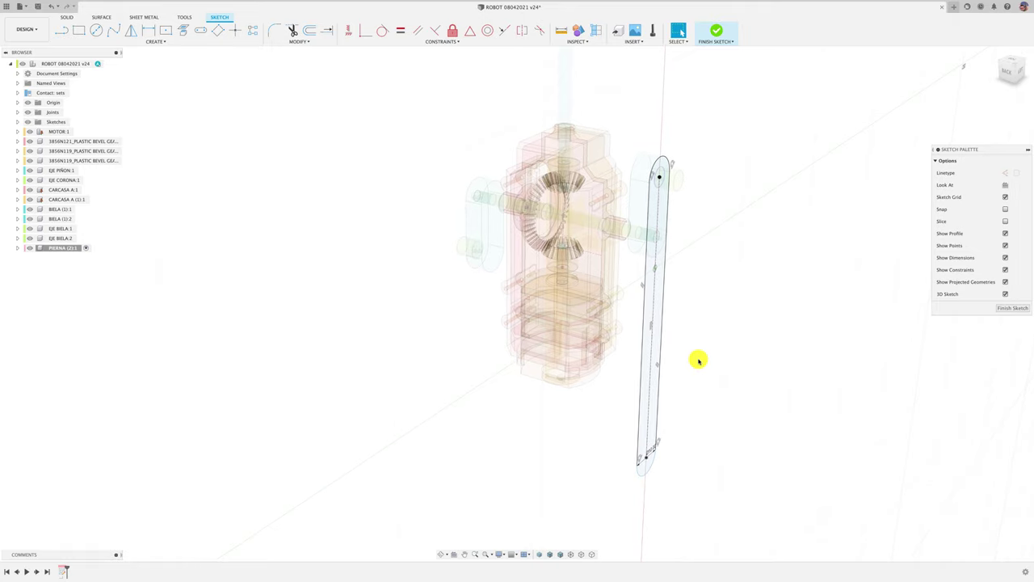
Extrude all three slot profiles 3 mm into a solid leg body.
key(e)
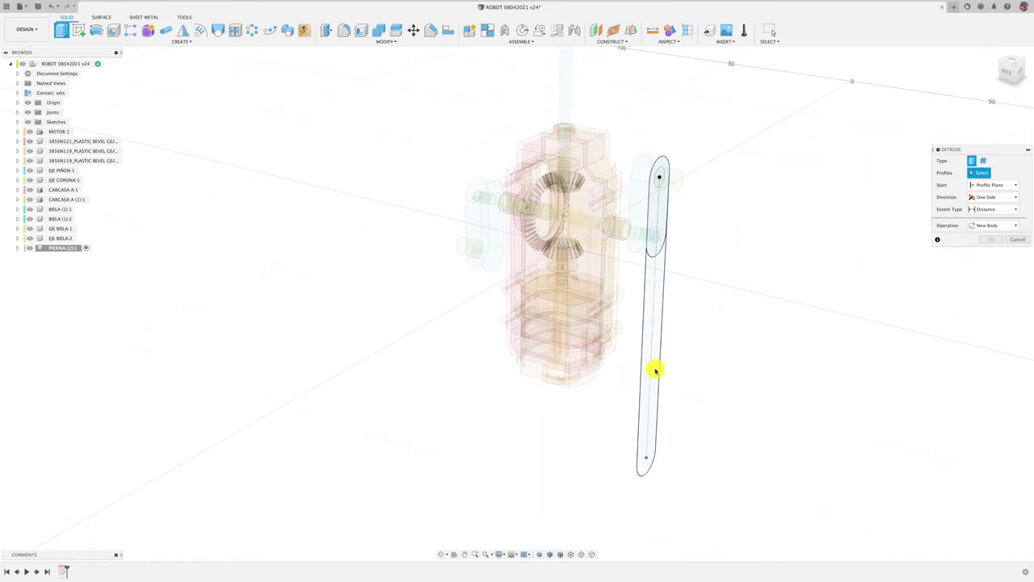
click(661, 337)
click(658, 240)
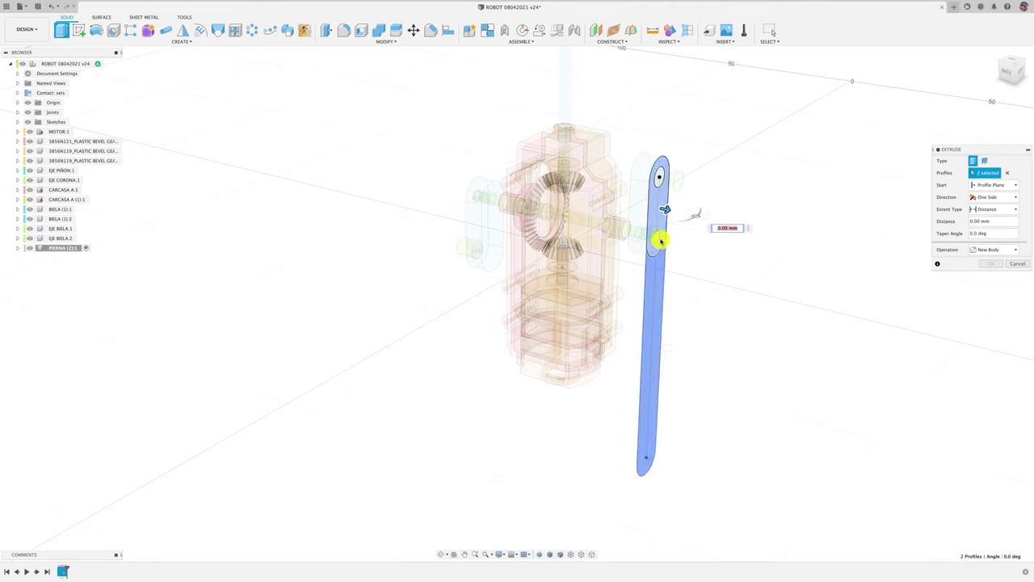
click(667, 235)
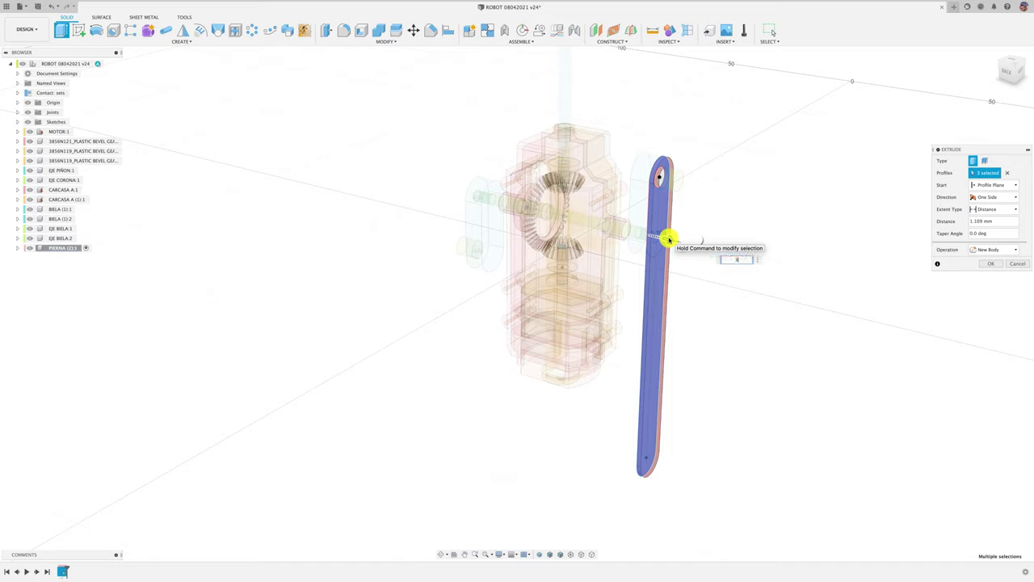
text(3)
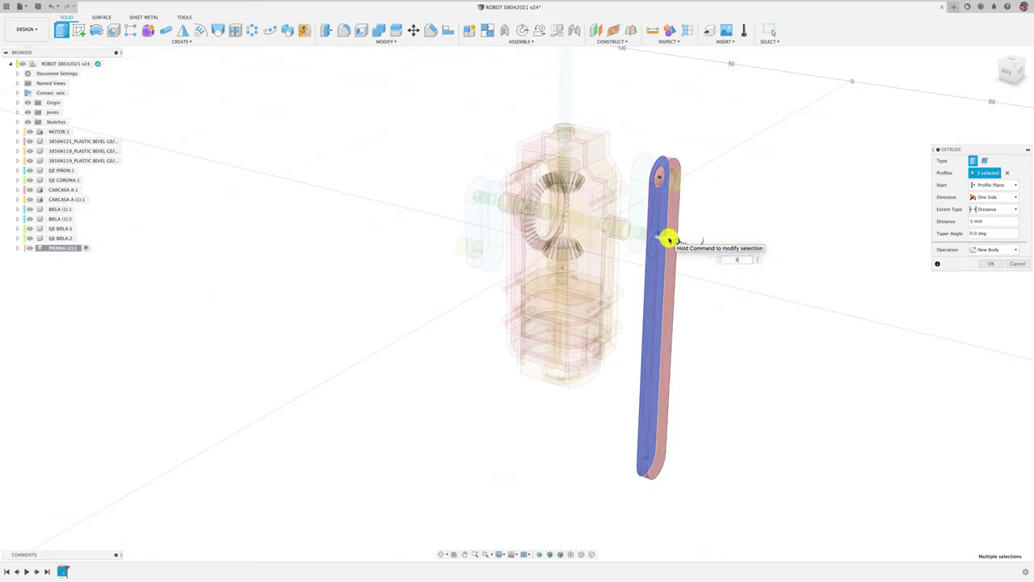
click(990, 263)
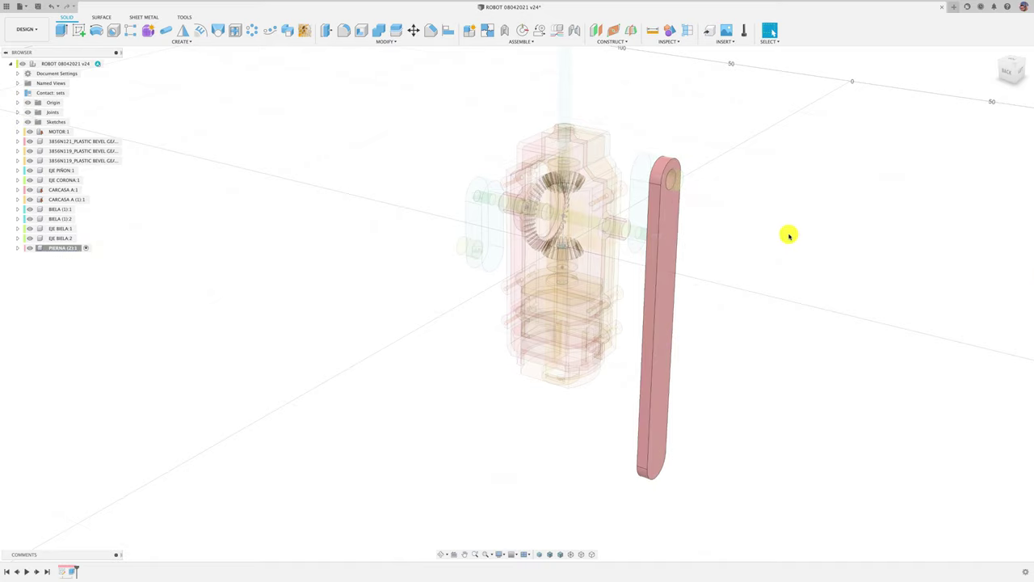
scroll(788, 235, down, 5)
scroll(683, 245, down, 2)
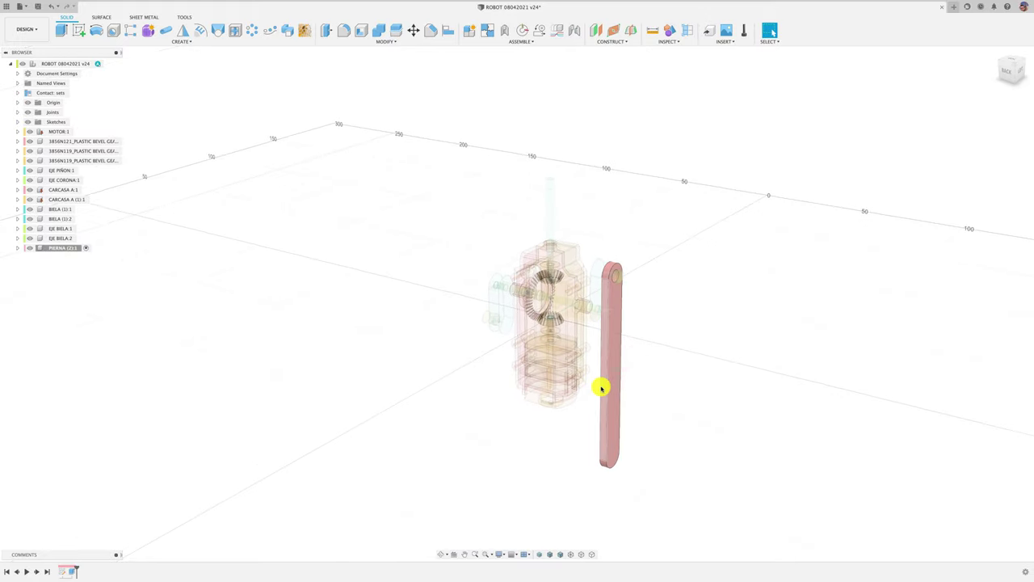
Start a new sketch on the leg's flat face, viewed from the left.
shift+middle_drag(609, 187, 923, 97)
click(1011, 70)
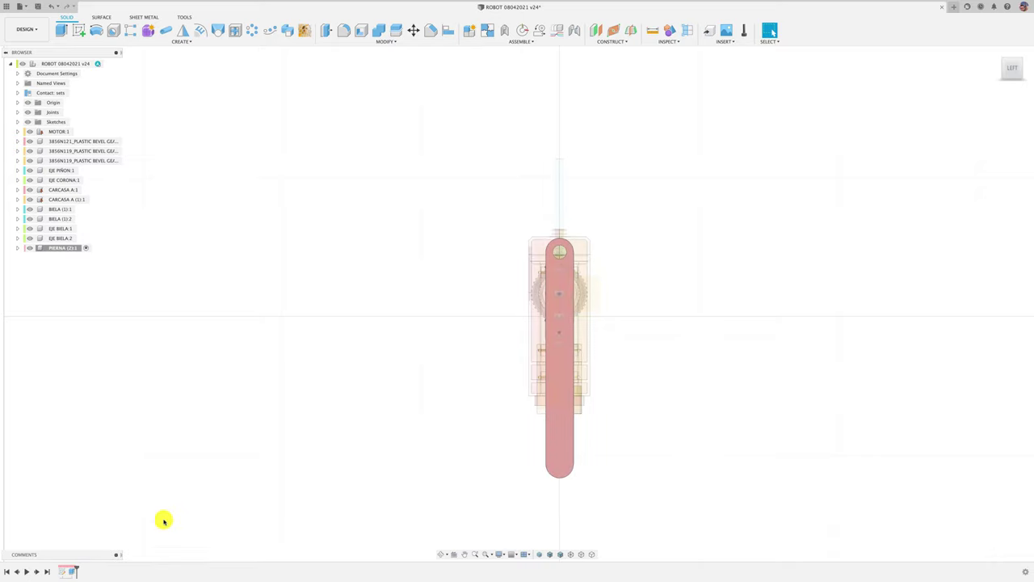
click(79, 31)
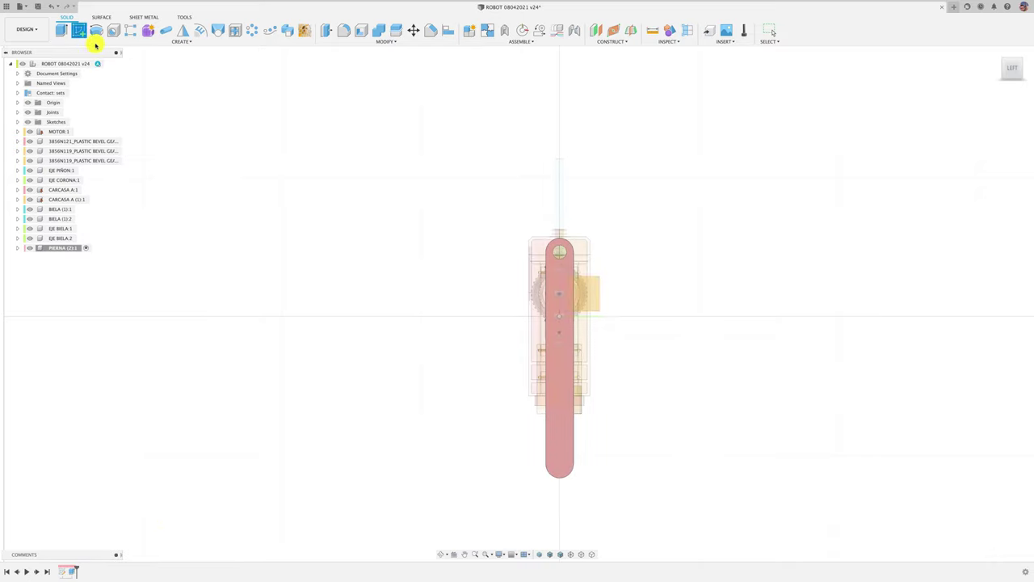
click(570, 263)
scroll(631, 189, up, 2)
scroll(631, 189, up, 2)
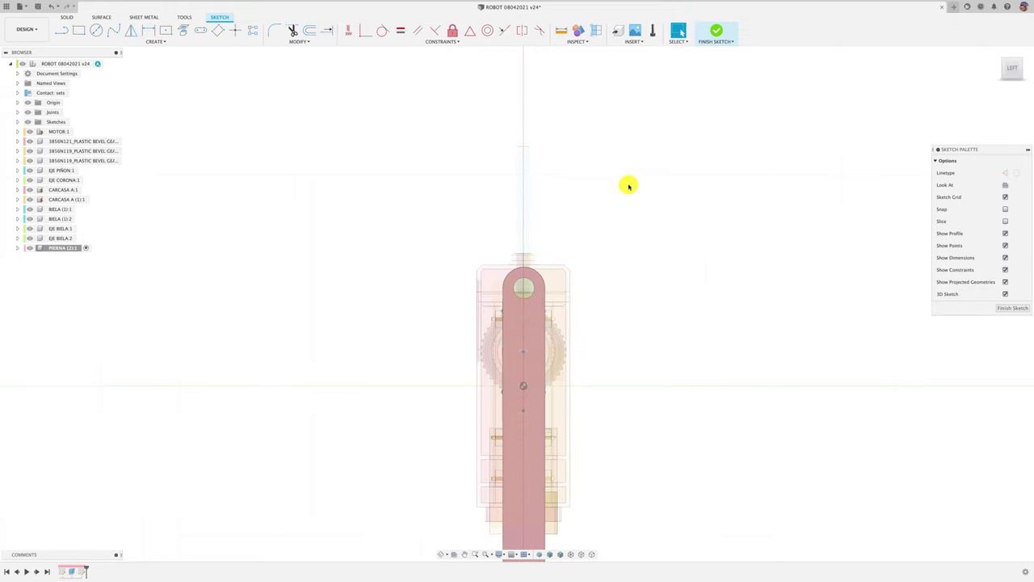
scroll(631, 189, up, 1)
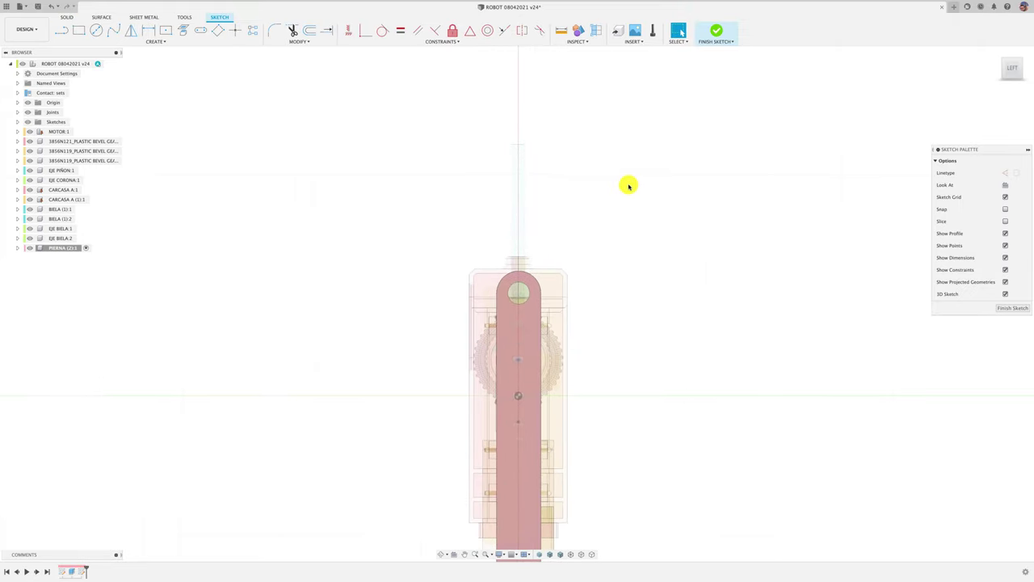
Draw a center-to-center slot from the leg's top centre straight upward at the locked width.
click(201, 32)
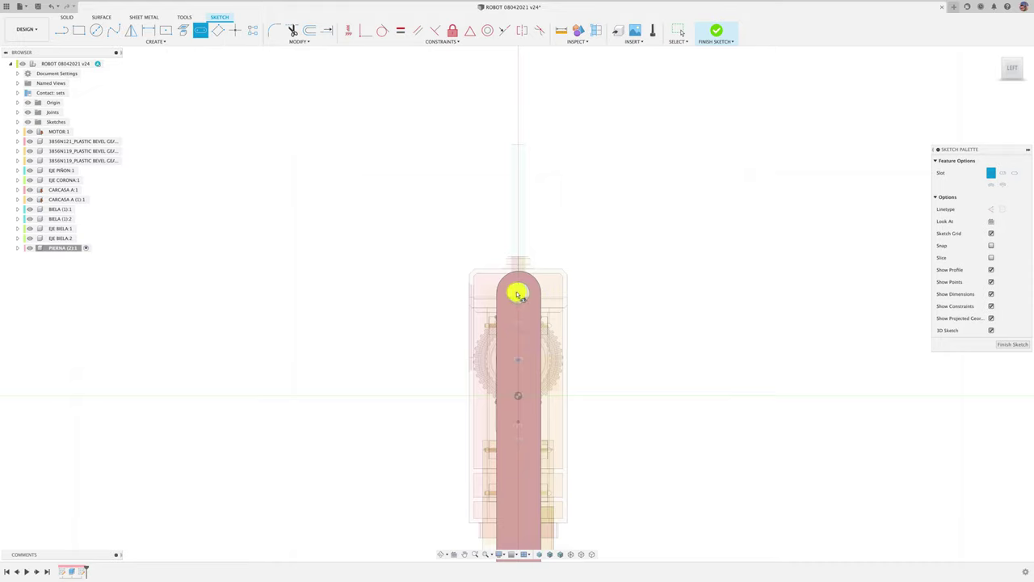
click(519, 295)
scroll(530, 129, down, 3)
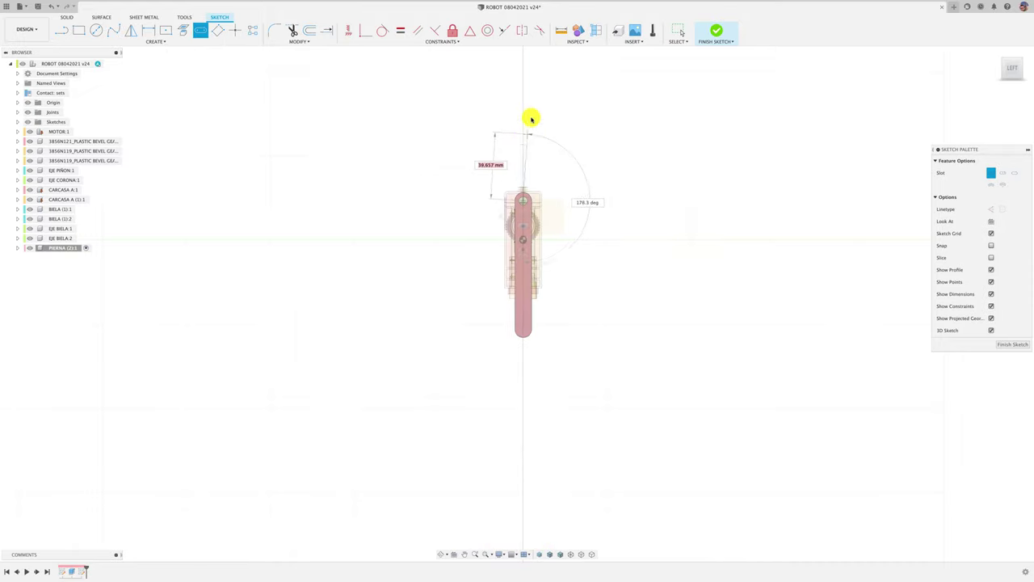
scroll(530, 120, down, 1)
middle_drag(531, 119, 526, 169)
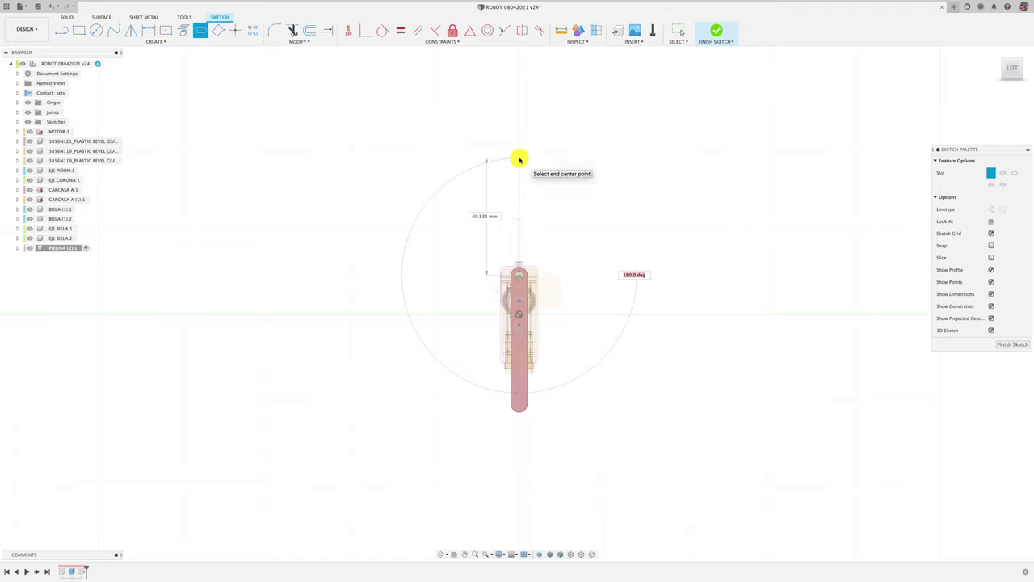
click(520, 159)
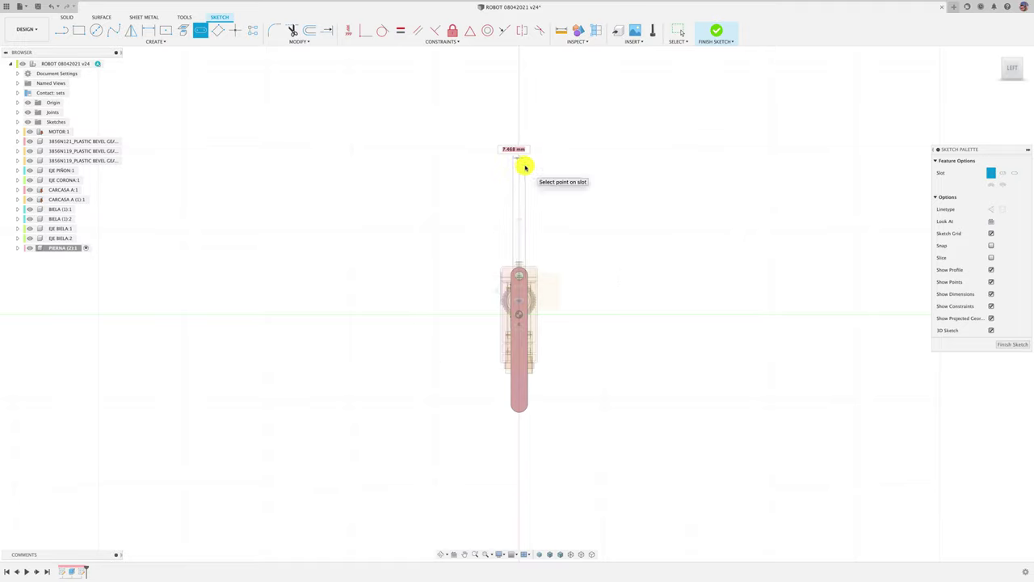
key(Tab)
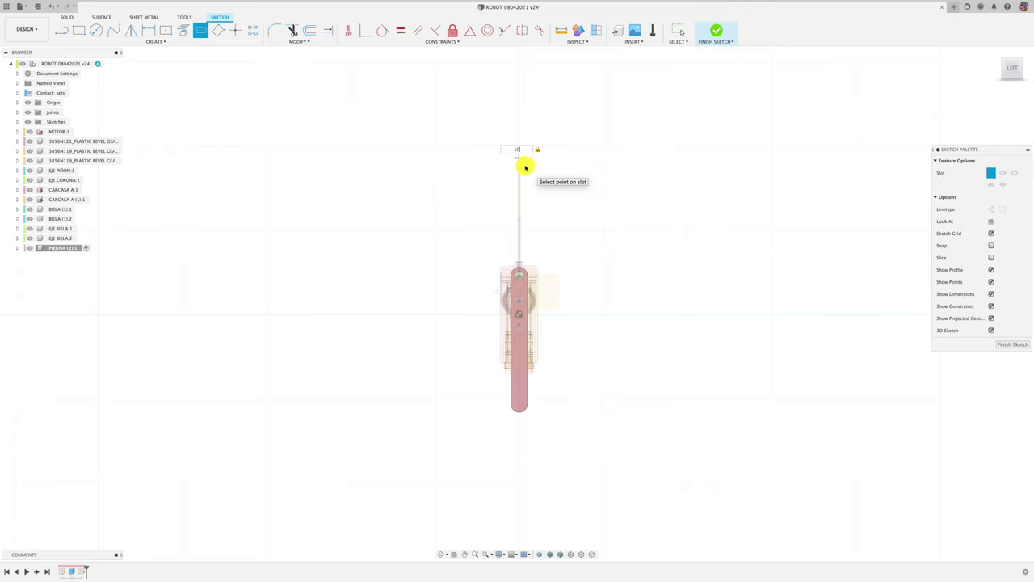
click(526, 167)
shift+middle_drag(526, 166, 427, 364)
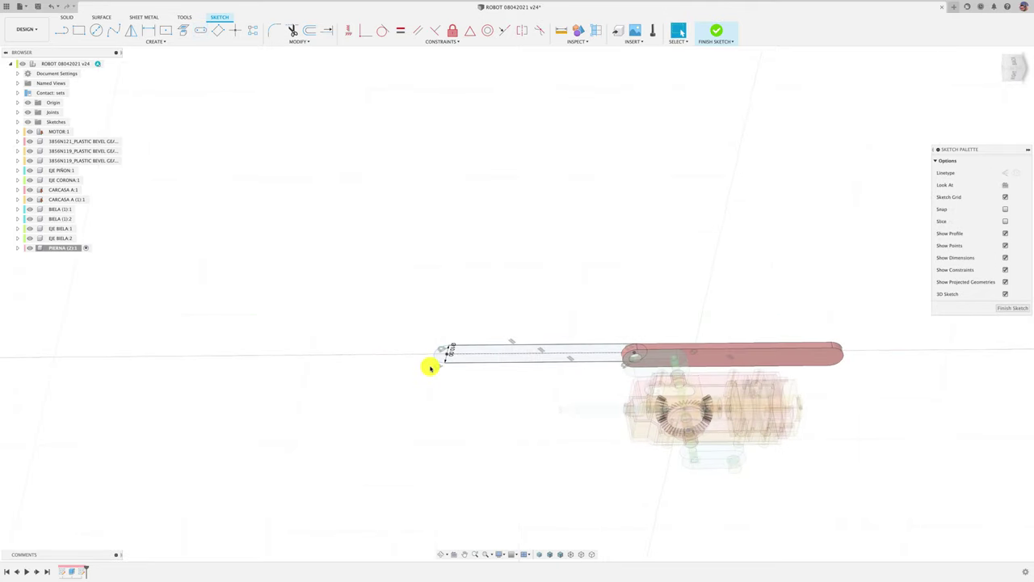
Extrude the new slot profile -3 mm with a Join operation onto the leg.
key(e)
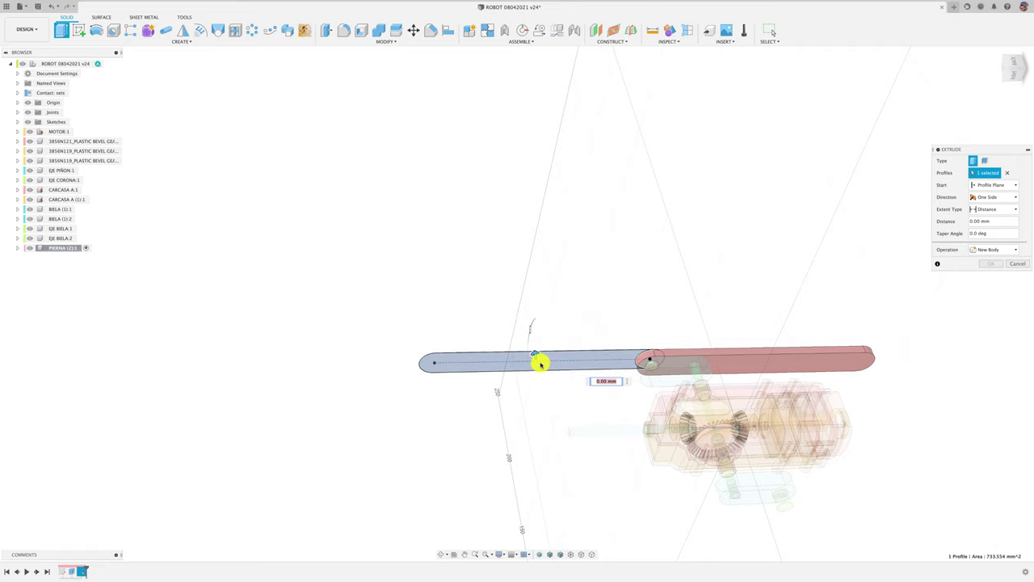
drag(534, 356, 537, 362)
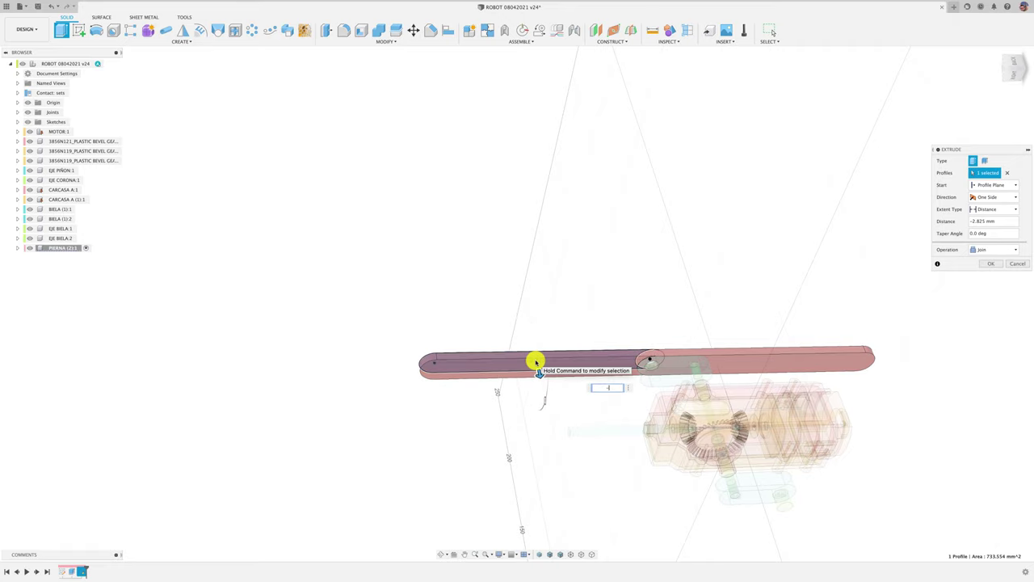
mouse_move(538, 339)
shift+middle_down()
mouse_move(645, 332)
mouse_move(651, 227)
mouse_move(743, 245)
shift+middle_up()
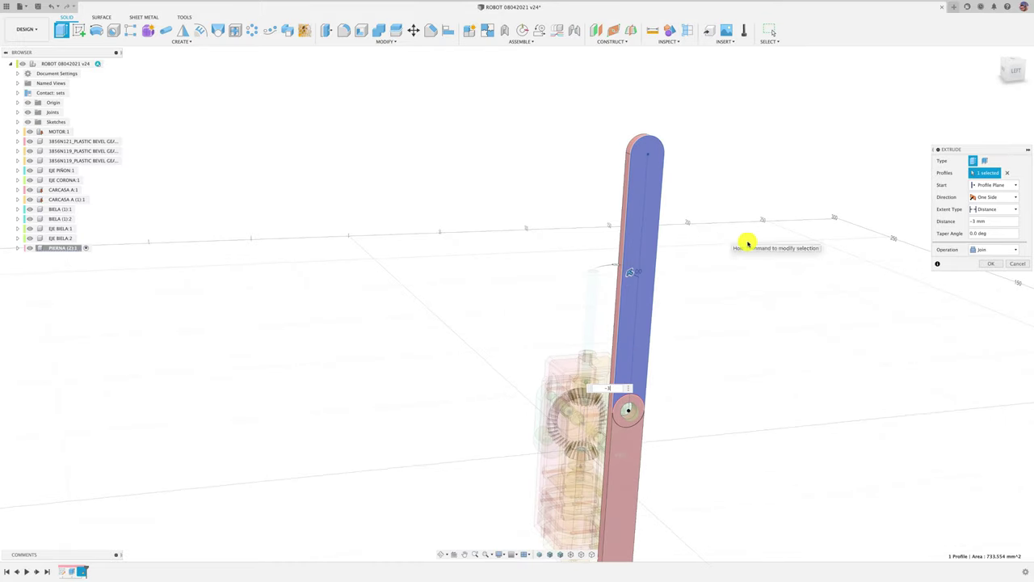
click(993, 264)
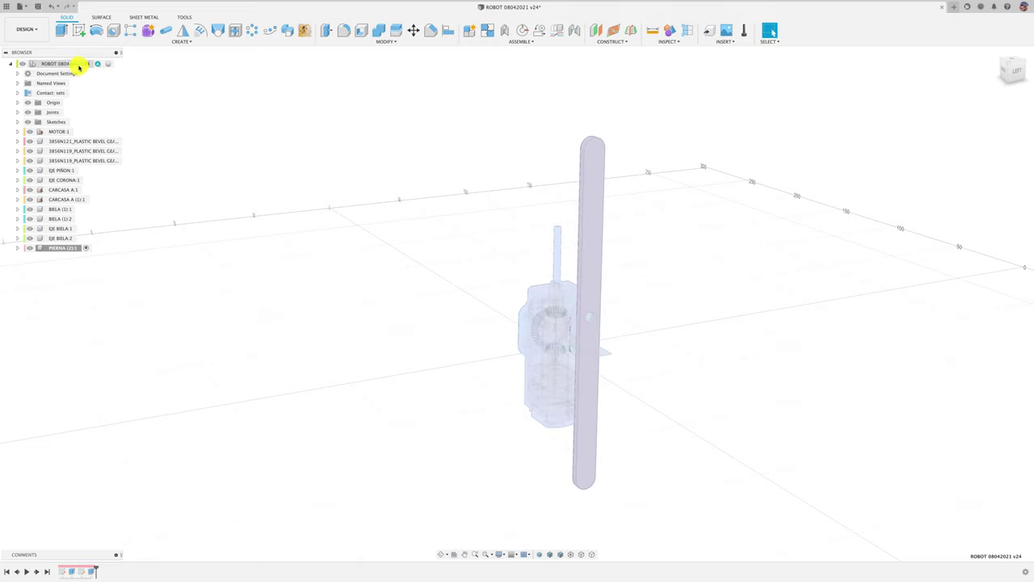
Make the top-level root assembly the active component again.
click(109, 64)
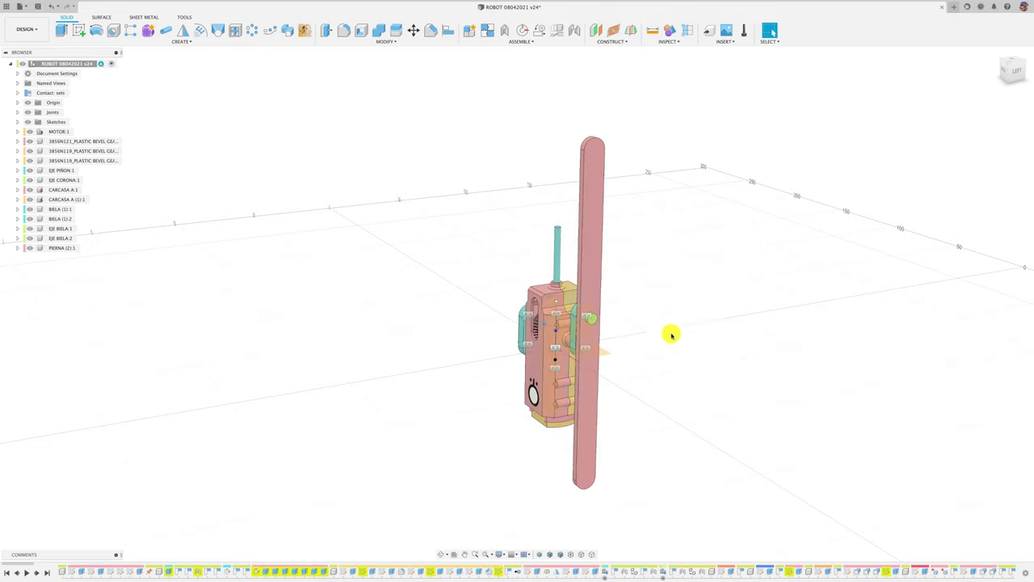
mouse_move(619, 286)
shift+middle_down()
mouse_move(680, 286)
mouse_move(735, 347)
mouse_move(711, 363)
shift+middle_up()
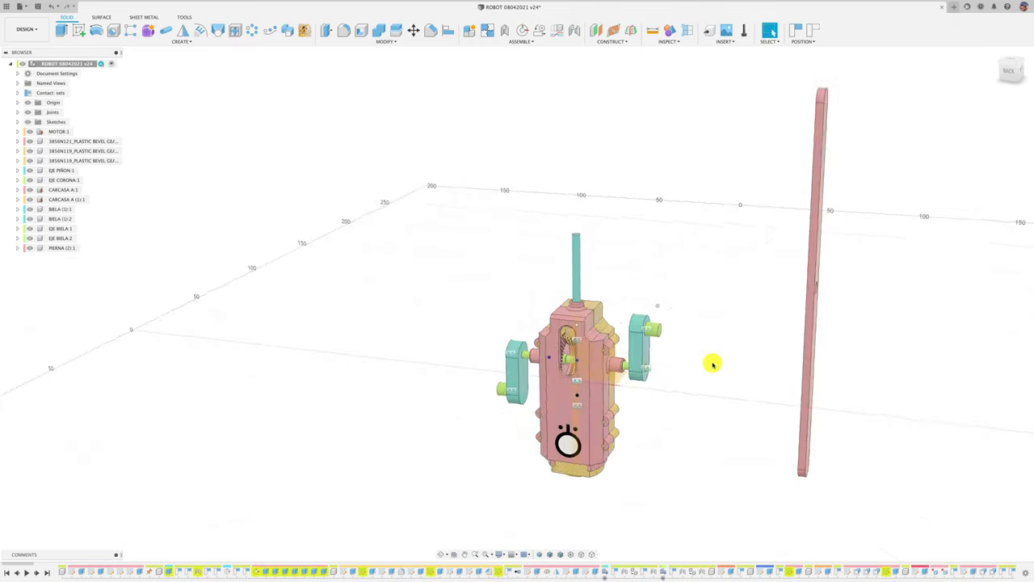
scroll(711, 363, up, 3)
scroll(711, 364, up, 3)
Join the leg's hole to the EJE BIELA crank pin with a Revolute joint.
key(j)
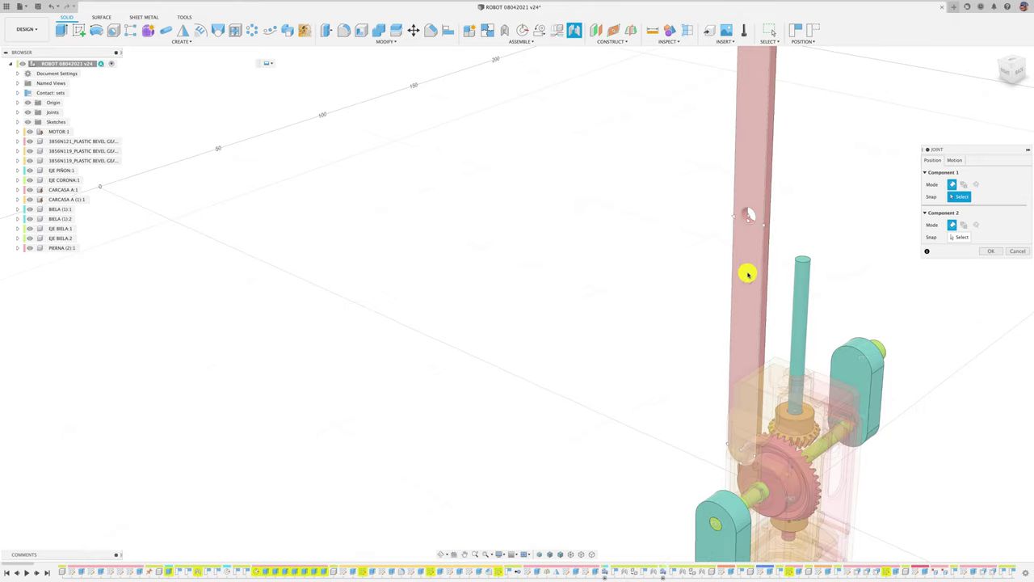
click(738, 225)
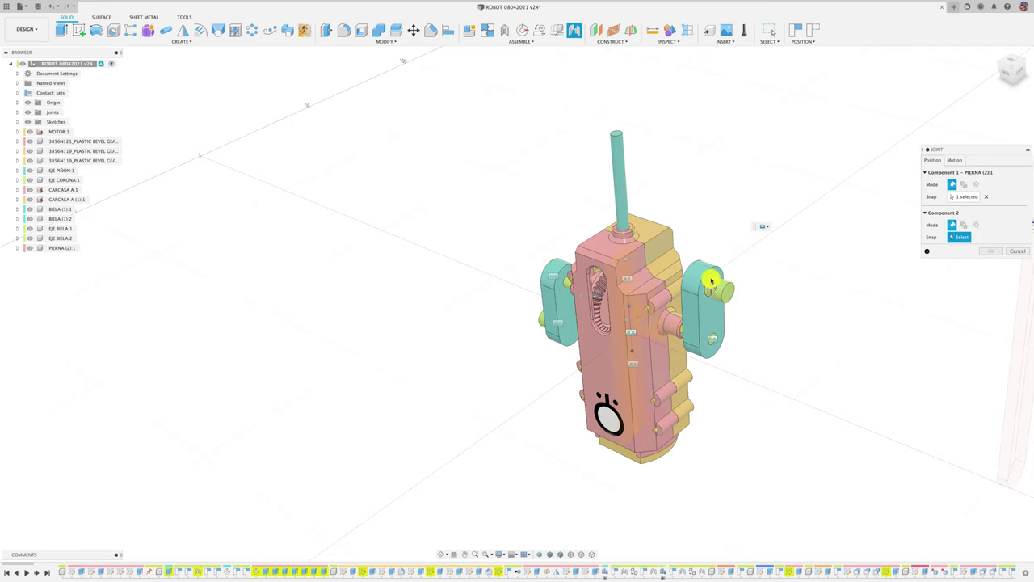
click(711, 280)
click(955, 159)
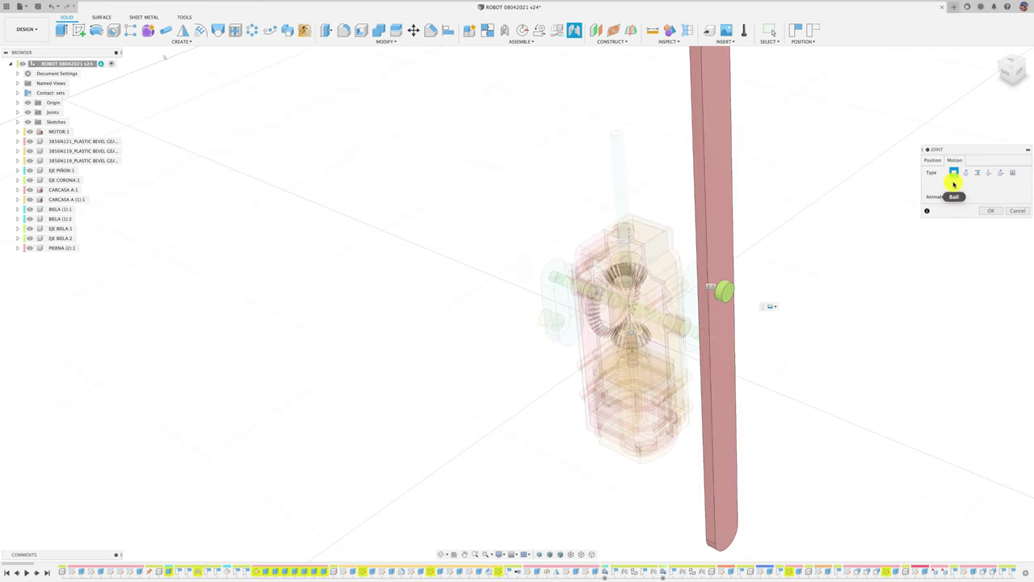
click(965, 173)
click(991, 222)
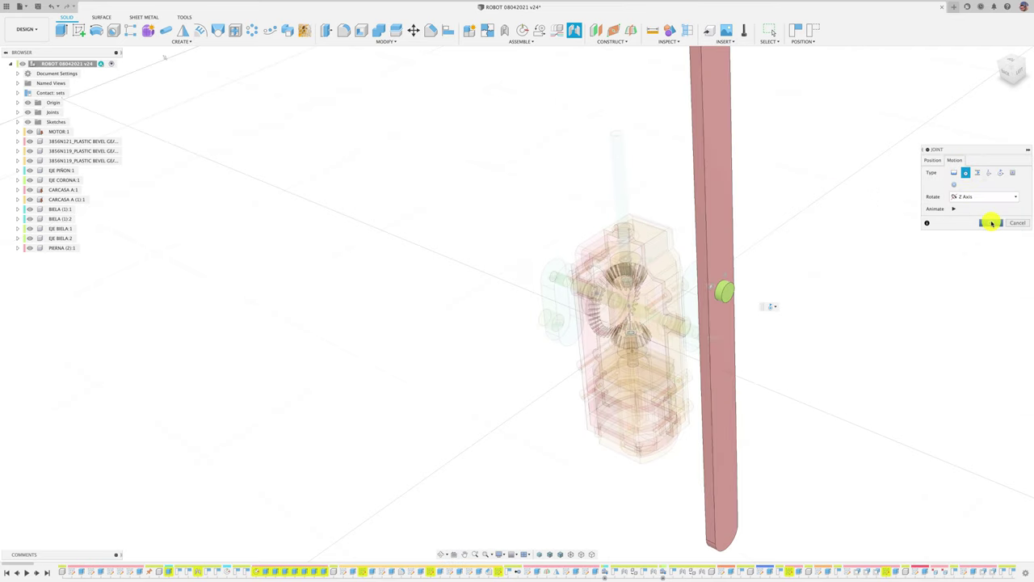
shift+middle_drag(861, 246, 637, 309)
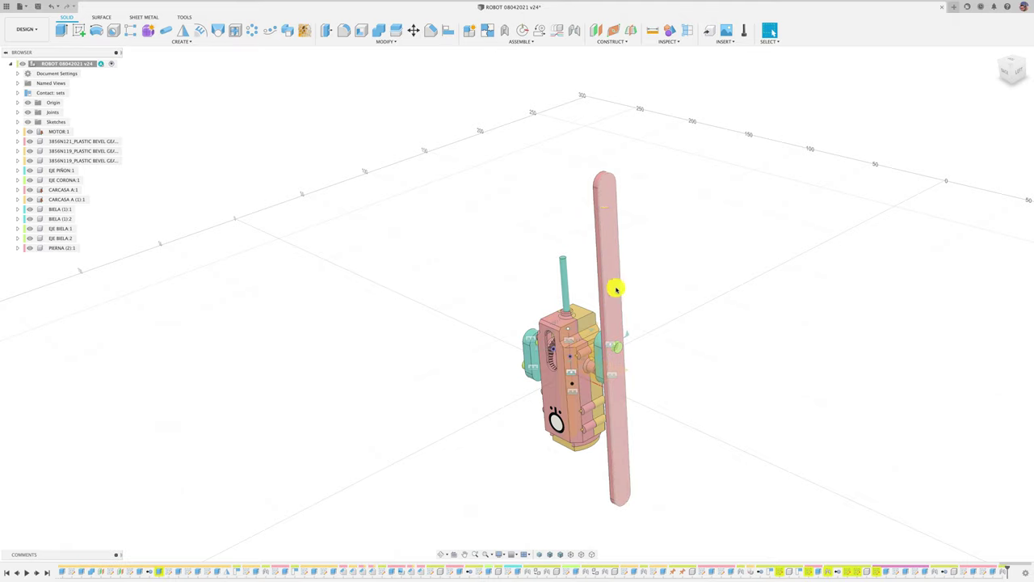
shift+middle_drag(621, 253, 603, 330)
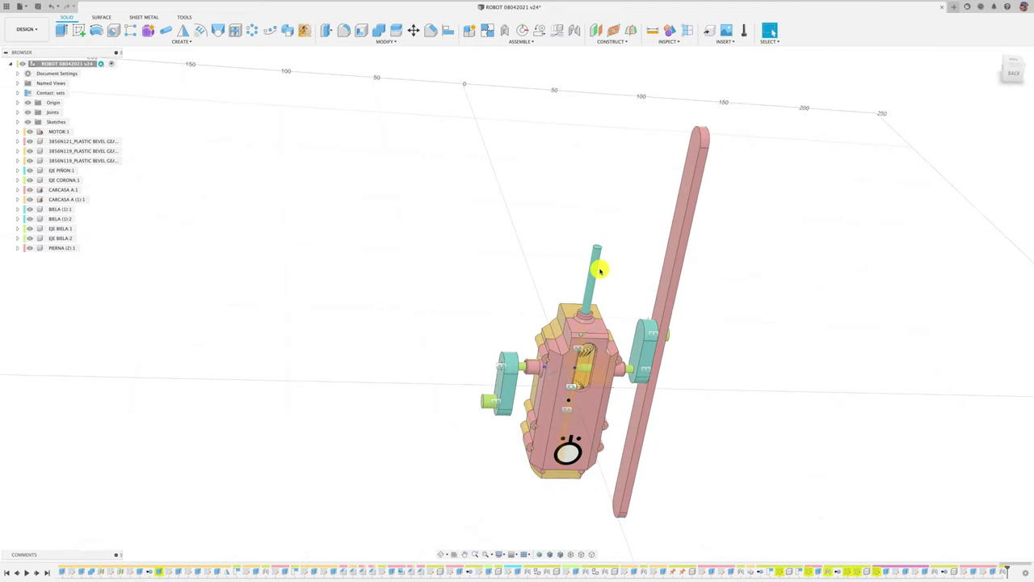
shift+middle_drag(628, 331, 609, 311)
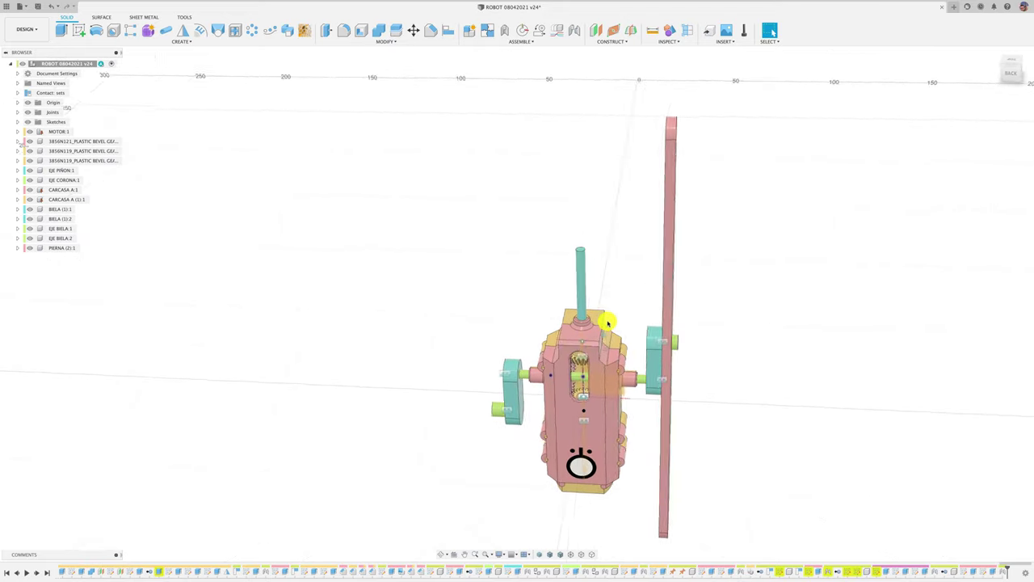
shift+middle_drag(608, 248, 627, 330)
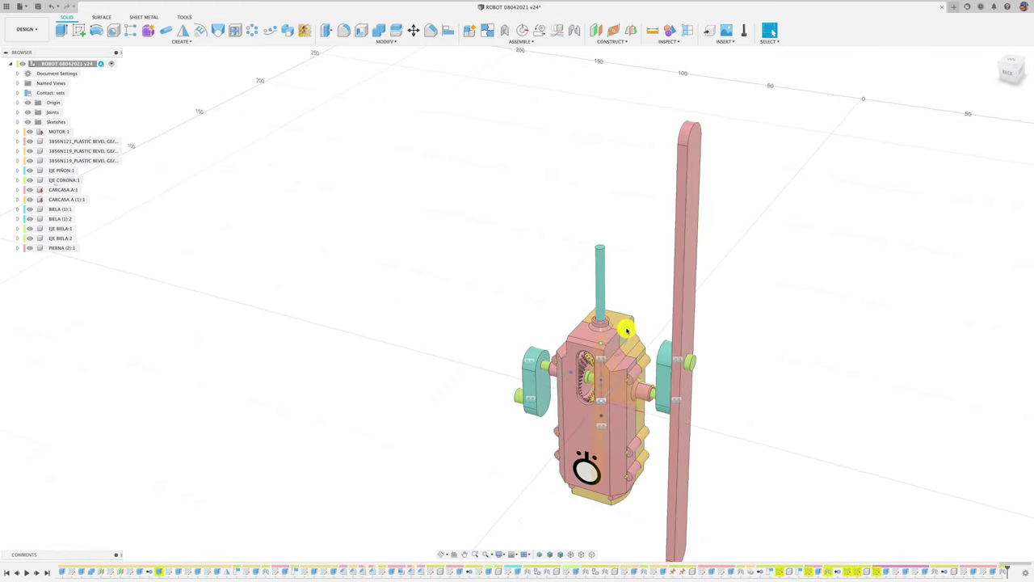
mouse_move(627, 330)
shift+middle_down()
mouse_move(542, 215)
mouse_move(574, 212)
shift+middle_up()
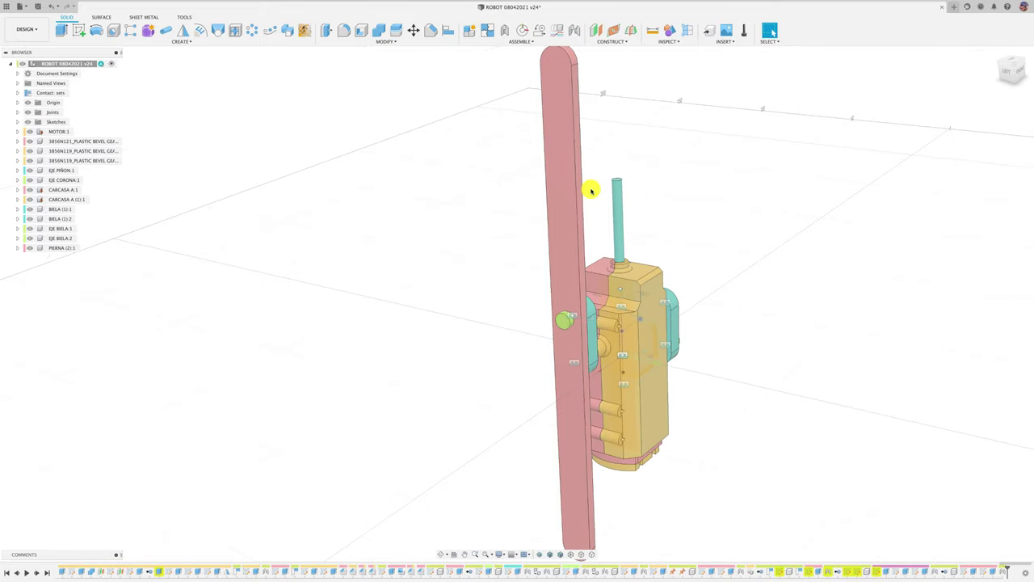
mouse_move(592, 190)
shift+middle_down()
mouse_move(644, 331)
mouse_move(551, 320)
shift+middle_up()
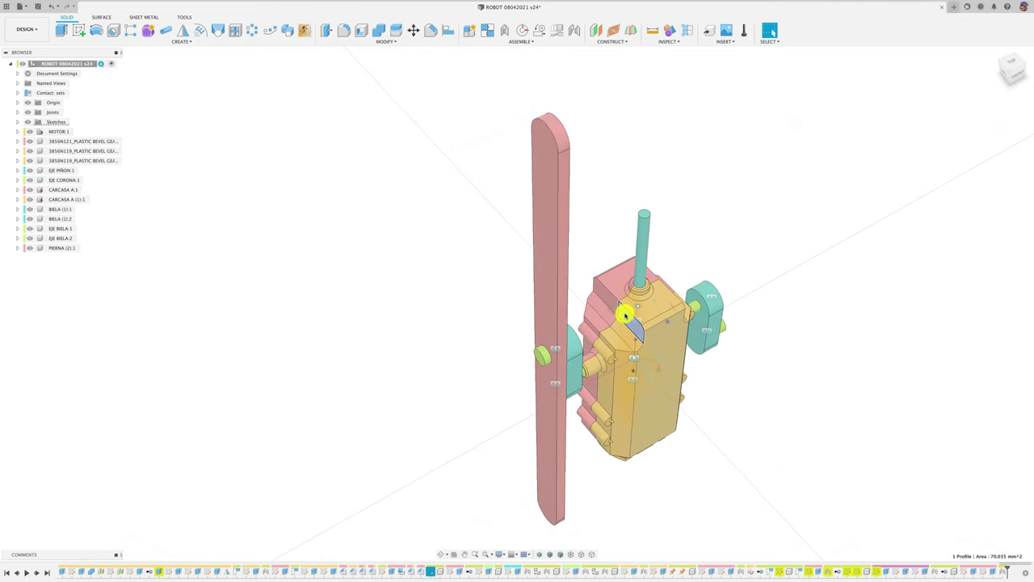
shift+middle_drag(626, 315, 625, 316)
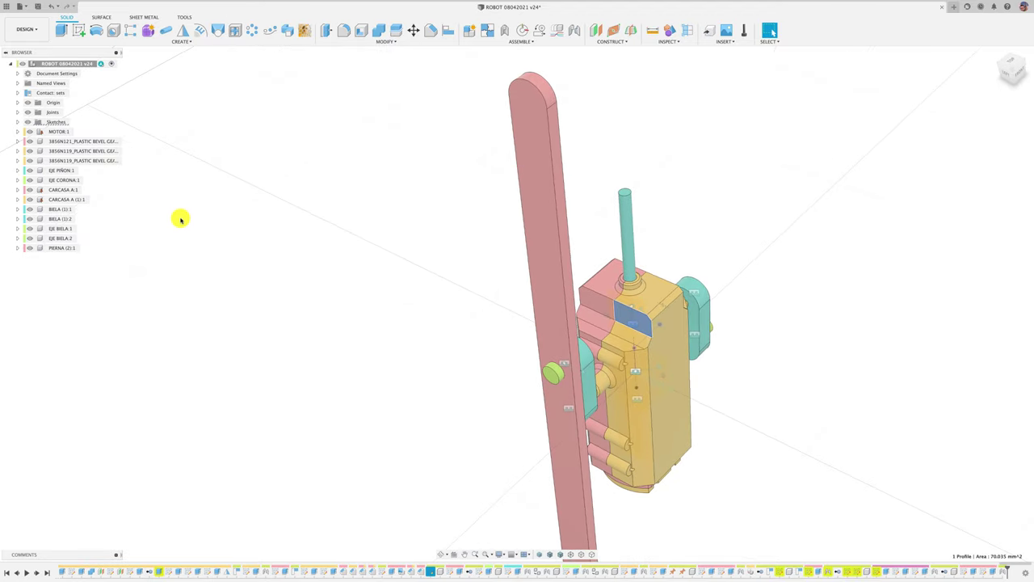
click(674, 406)
Activate CARCASA A (1):1 and start a sketch on the housing, viewed from the left.
click(71, 199)
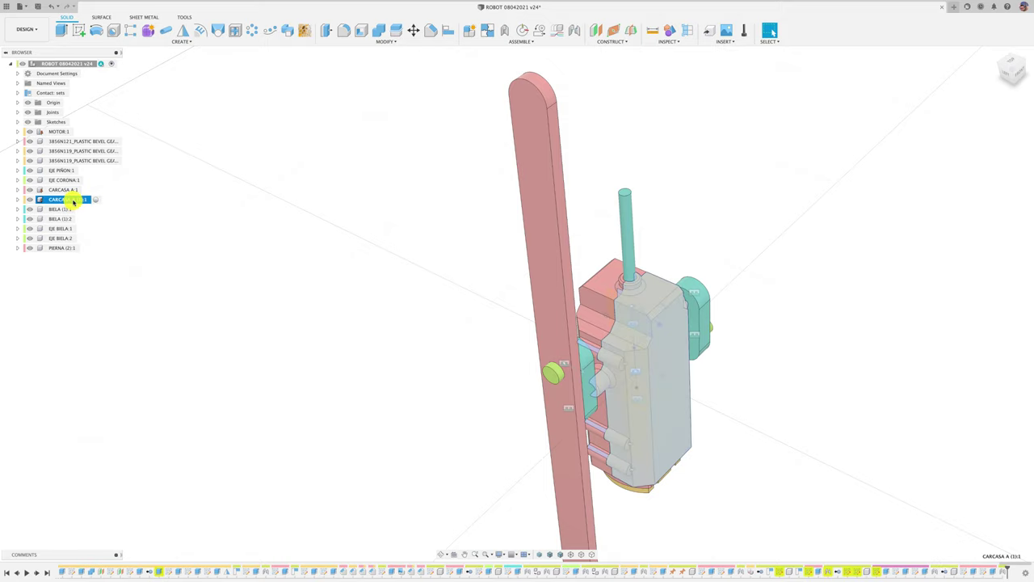
click(95, 199)
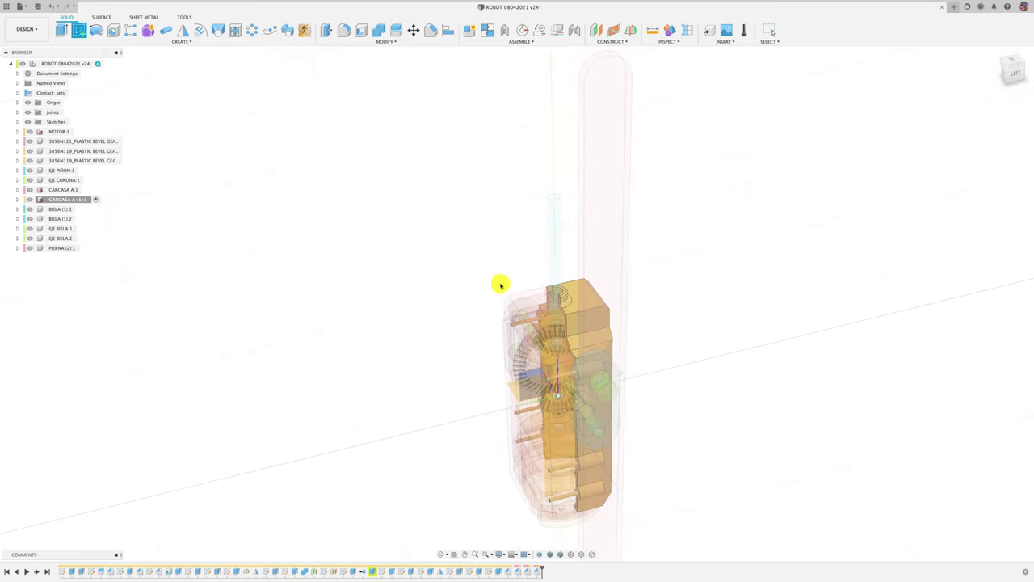
click(570, 329)
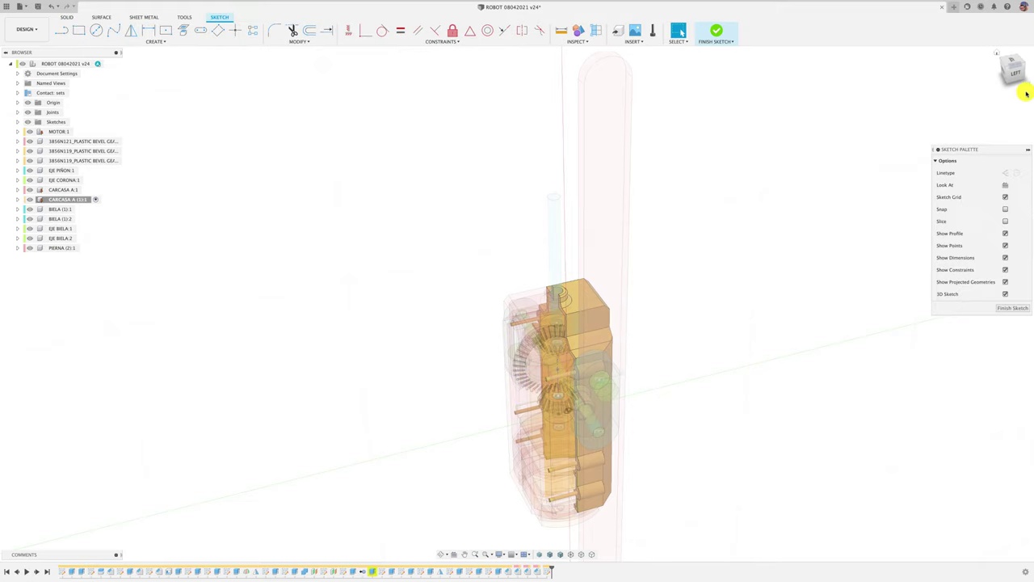
click(1020, 77)
Project the leg's two long edges and draw a 2-point rectangle spanning them.
key(r)
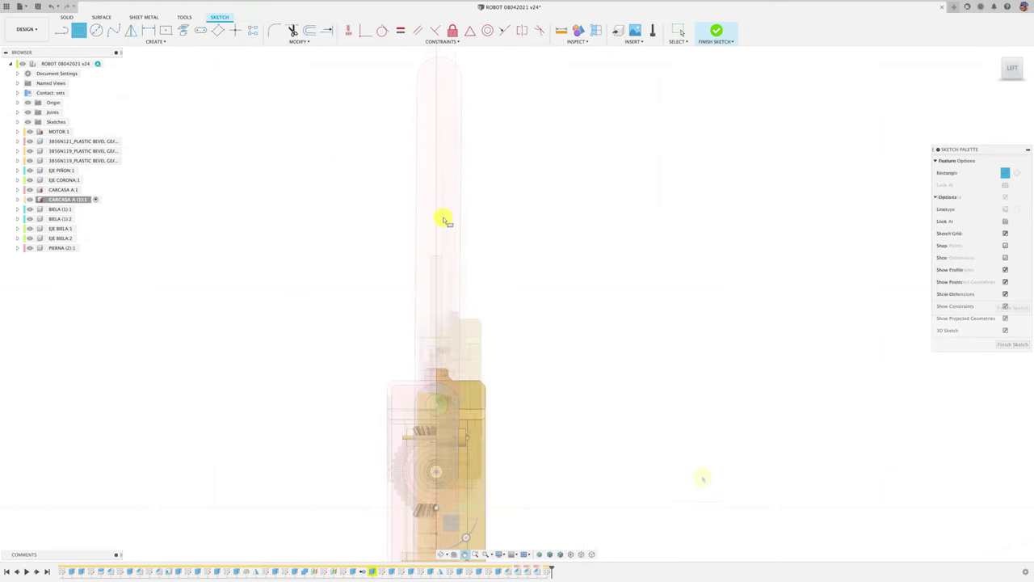
key(p)
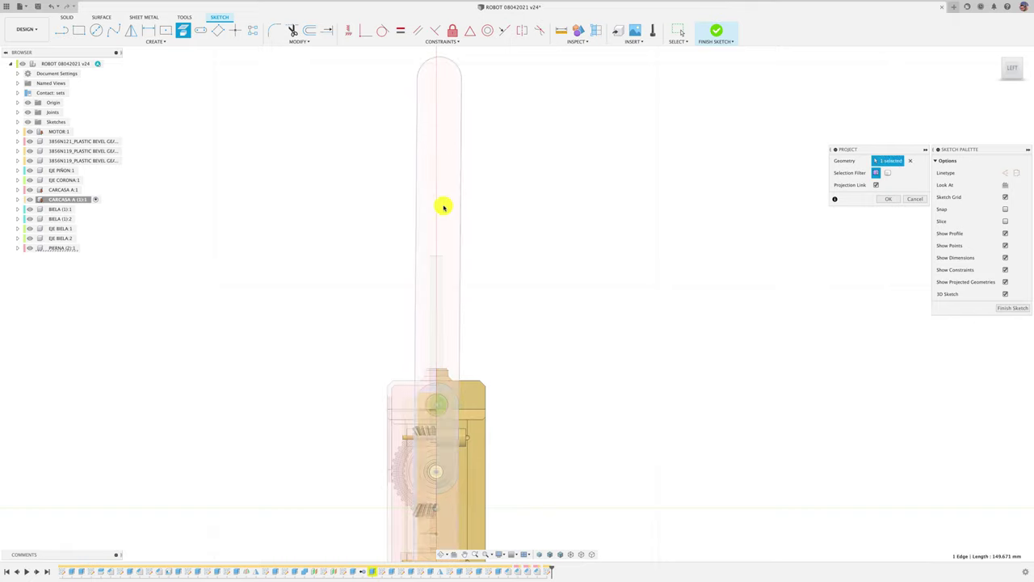
click(461, 208)
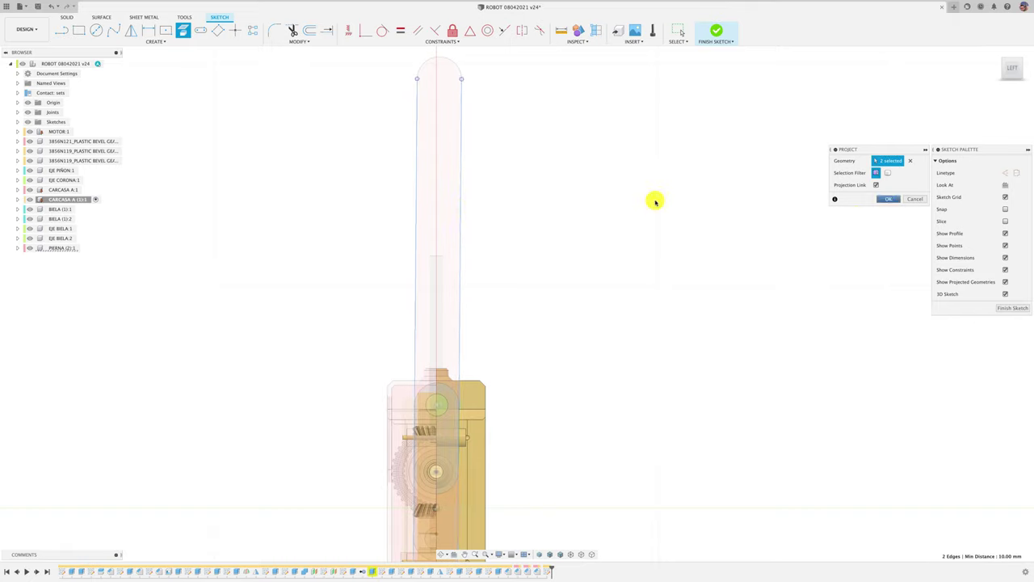
key(Return)
key(r)
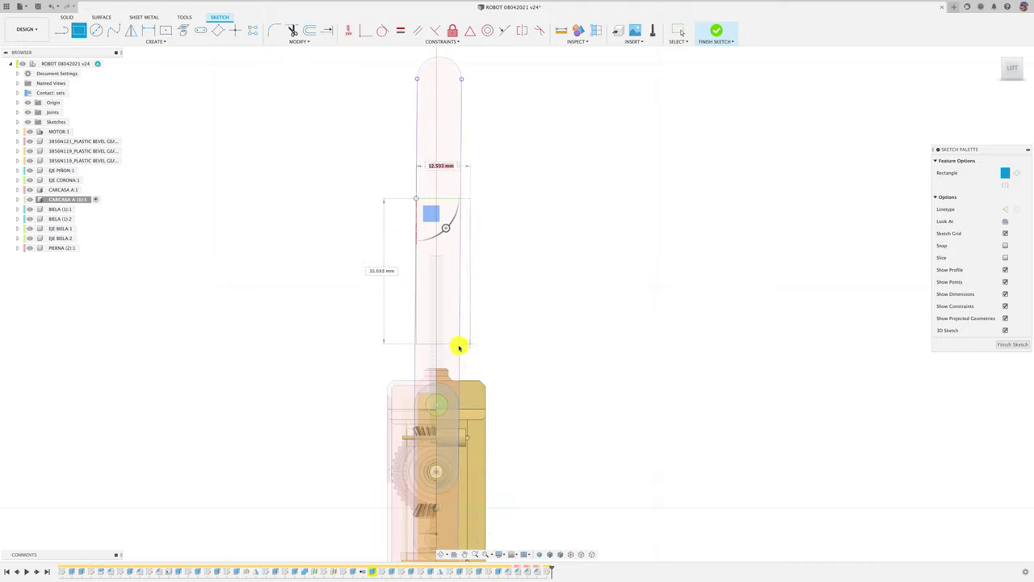
click(458, 353)
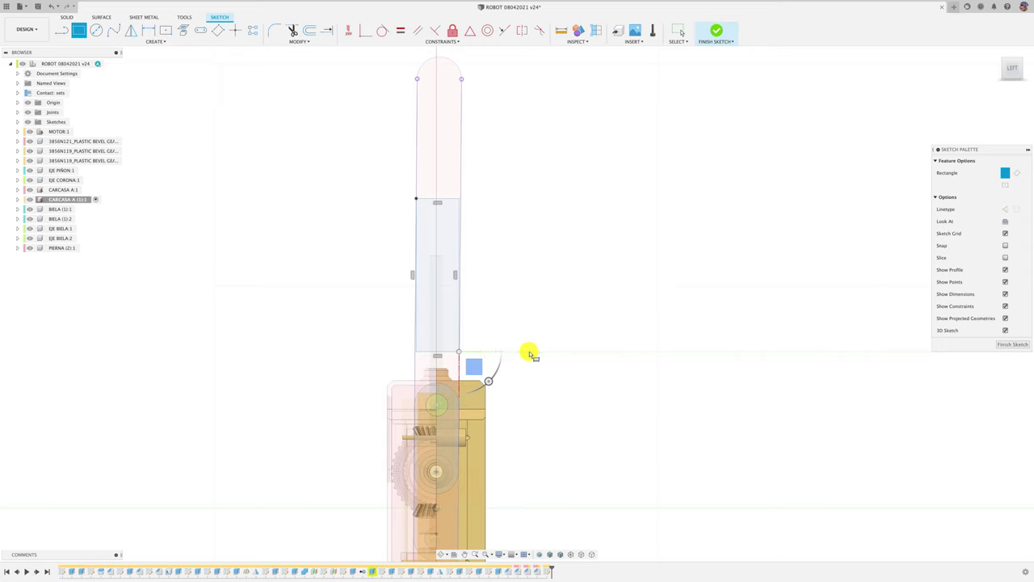
shift+middle_drag(529, 350, 526, 339)
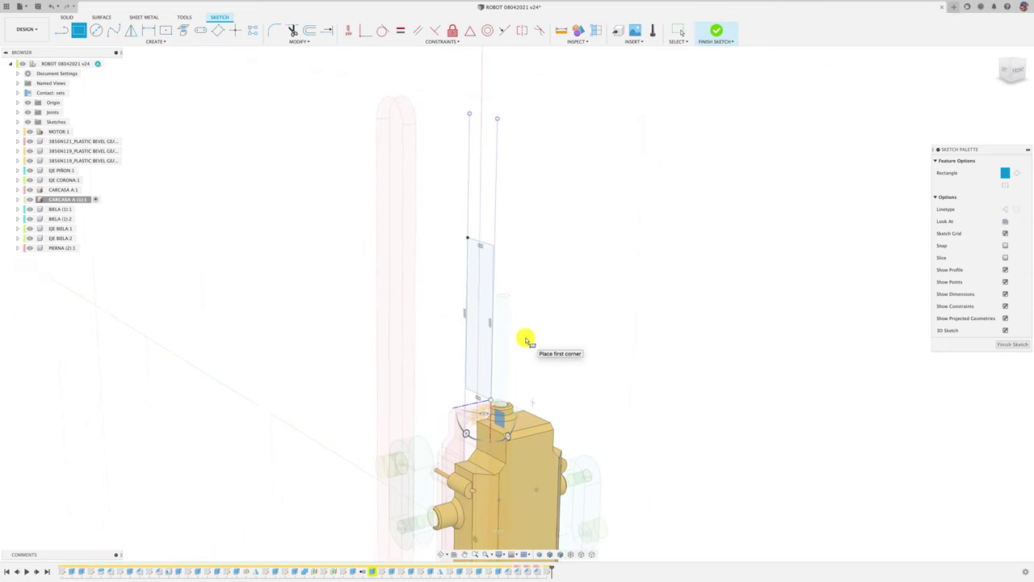
Extrude the rectangle profile a few millimetres into a thin upright block.
key(e)
click(477, 356)
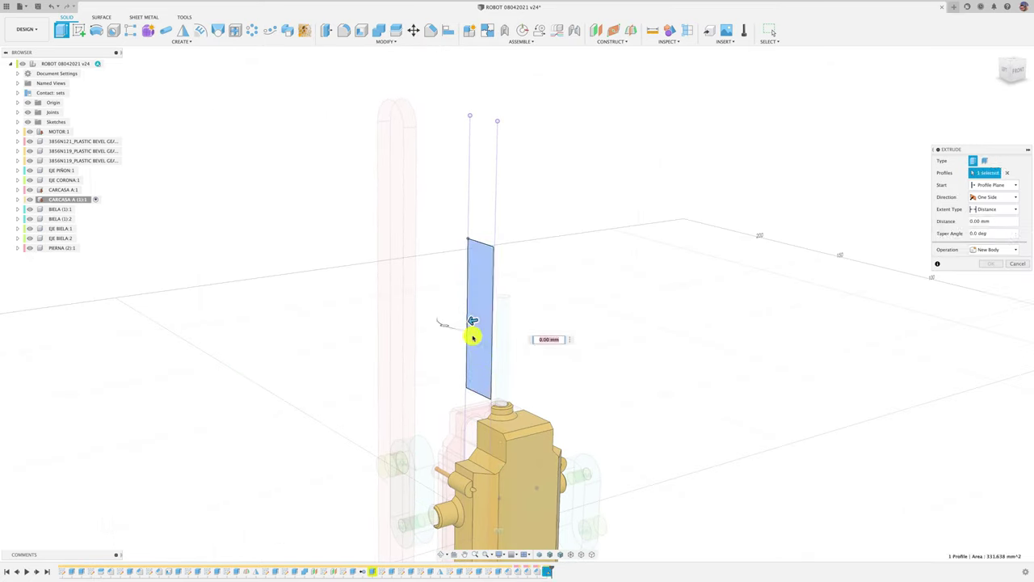
drag(472, 323, 445, 329)
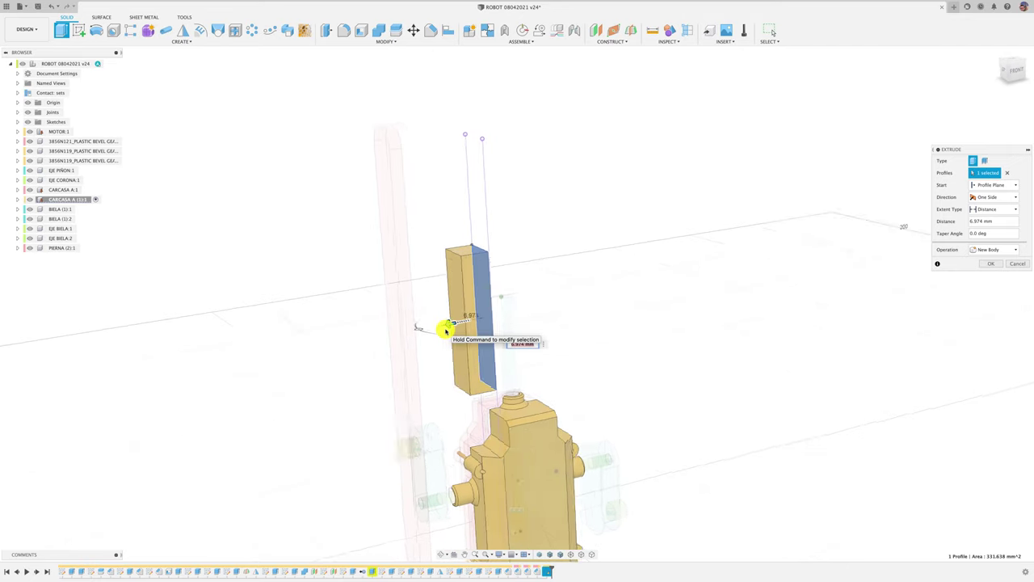
shift+middle_drag(445, 329, 446, 331)
drag(453, 339, 471, 337)
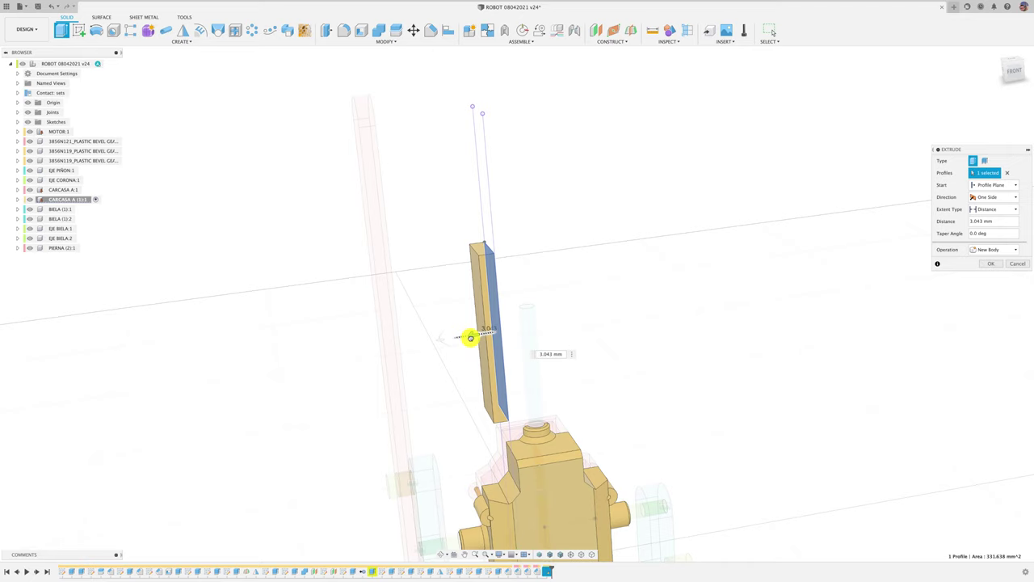
mouse_move(470, 338)
shift+middle_down()
mouse_move(429, 314)
mouse_move(439, 199)
mouse_move(553, 157)
shift+middle_up()
key(Return)
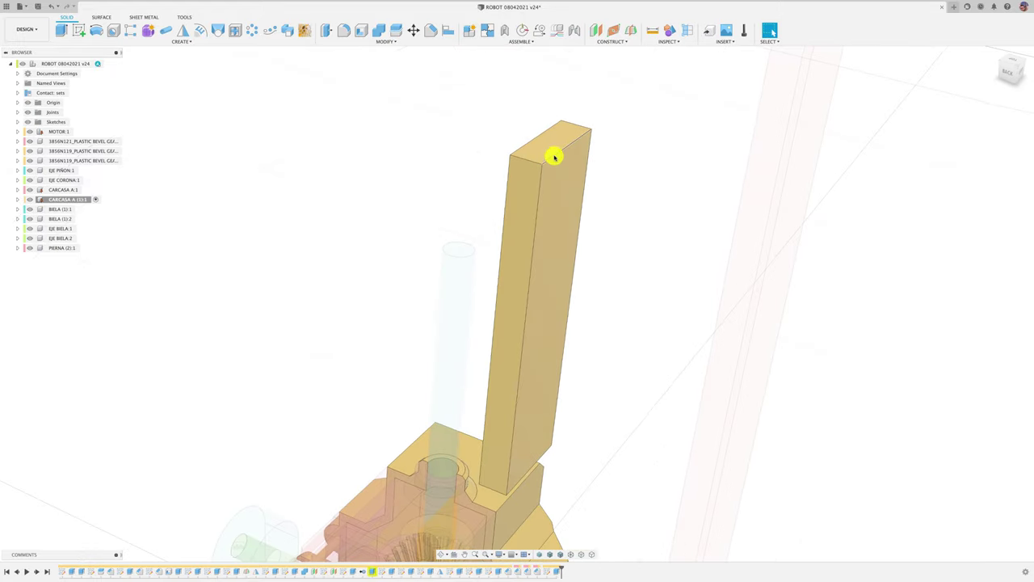
mouse_move(585, 122)
shift+middle_down()
mouse_move(557, 155)
mouse_move(561, 143)
mouse_move(568, 248)
mouse_move(564, 195)
shift+middle_up()
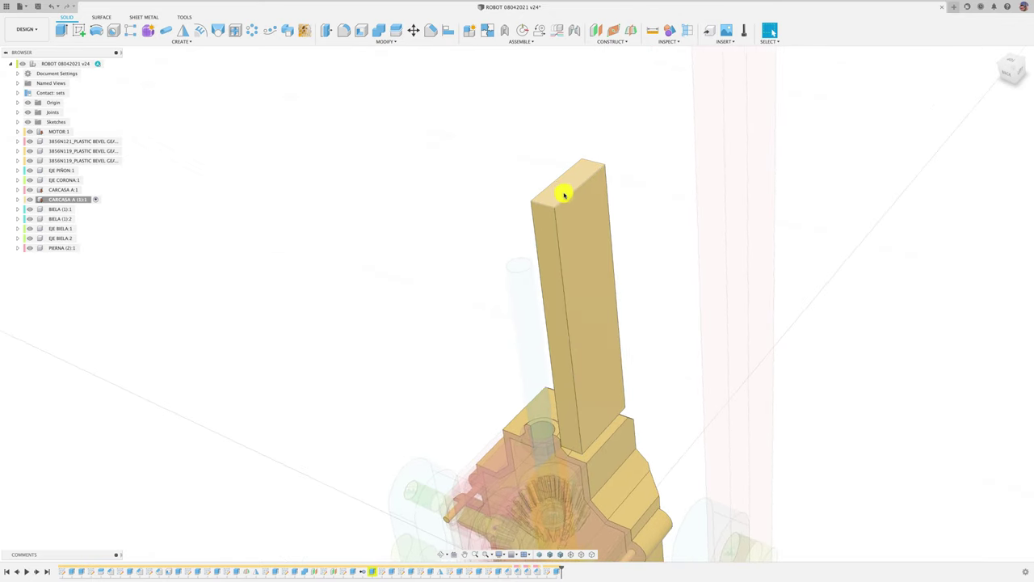
Shell the block to 1 mm inside thickness, removing its end face and one long face.
click(371, 30)
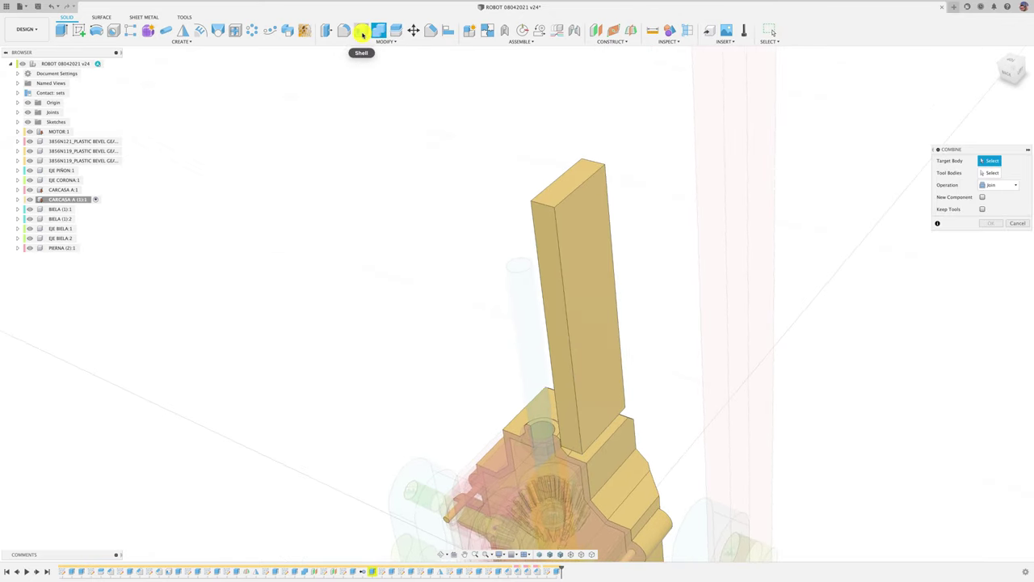
click(576, 182)
click(594, 222)
mouse_move(594, 223)
shift+middle_down()
mouse_move(595, 258)
mouse_move(614, 267)
shift+middle_up()
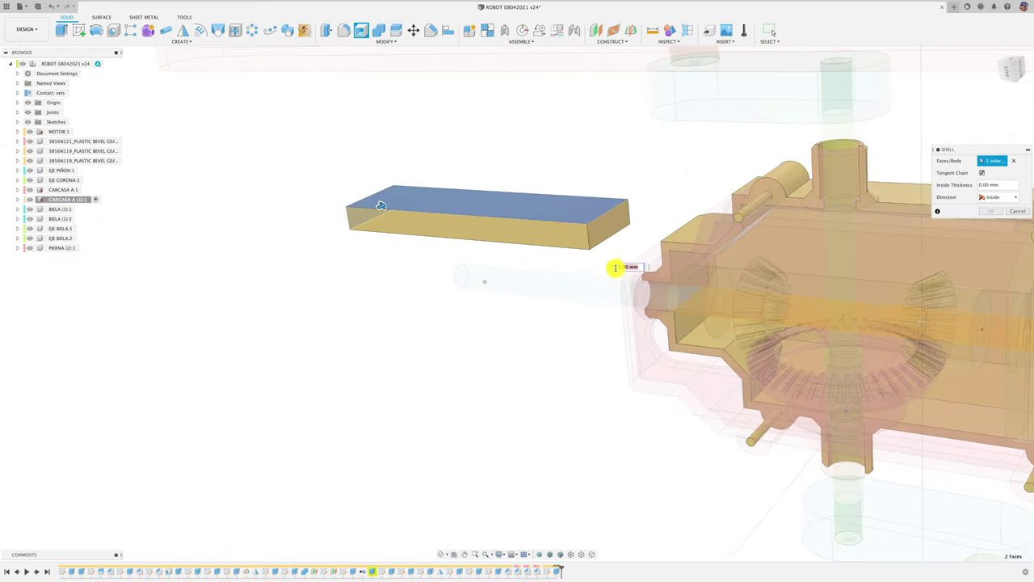
mouse_move(557, 297)
shift+middle_down()
mouse_move(547, 304)
mouse_move(489, 280)
shift+middle_up()
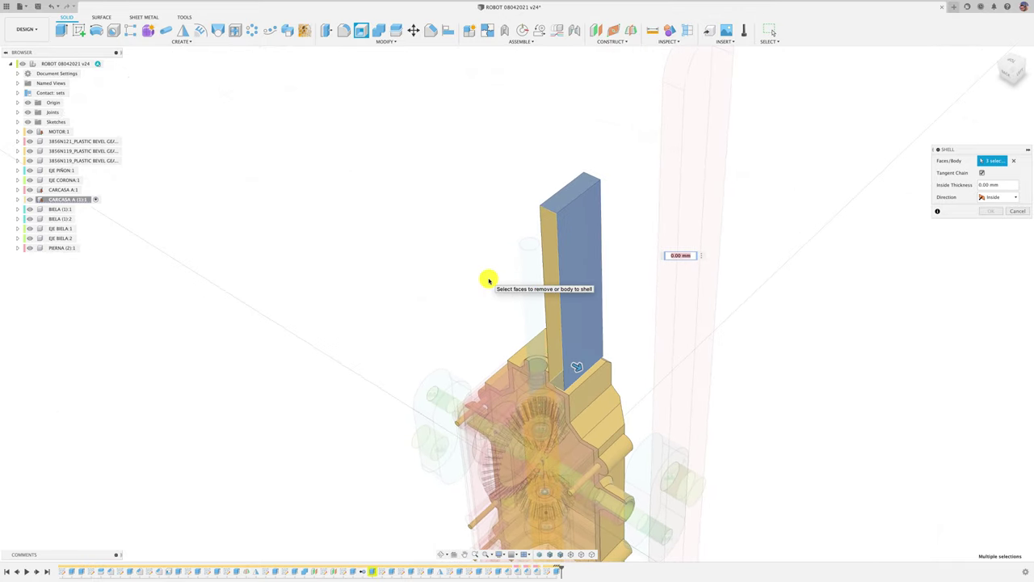
text(2)
key(Return)
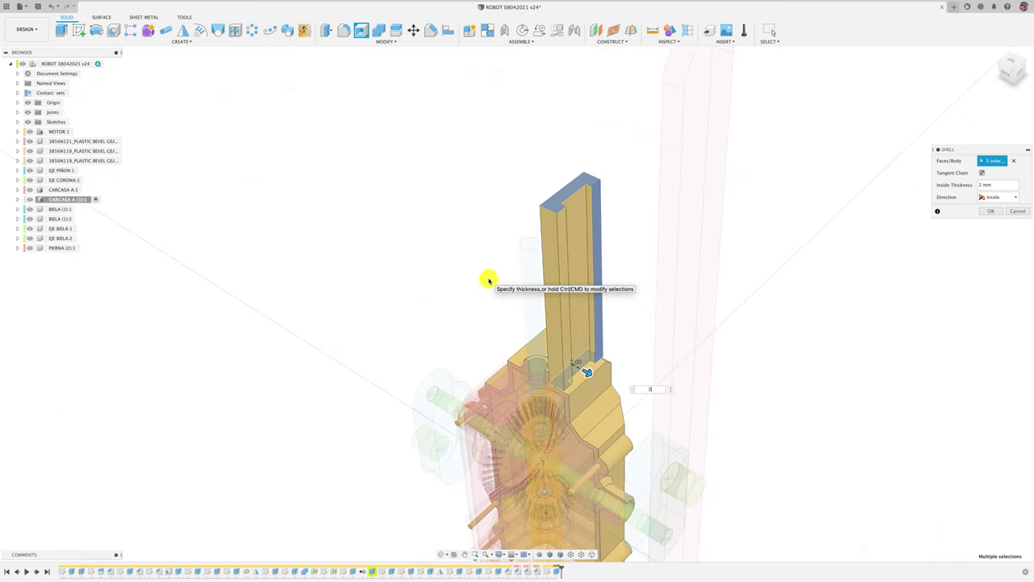
text(1)
key(Return)
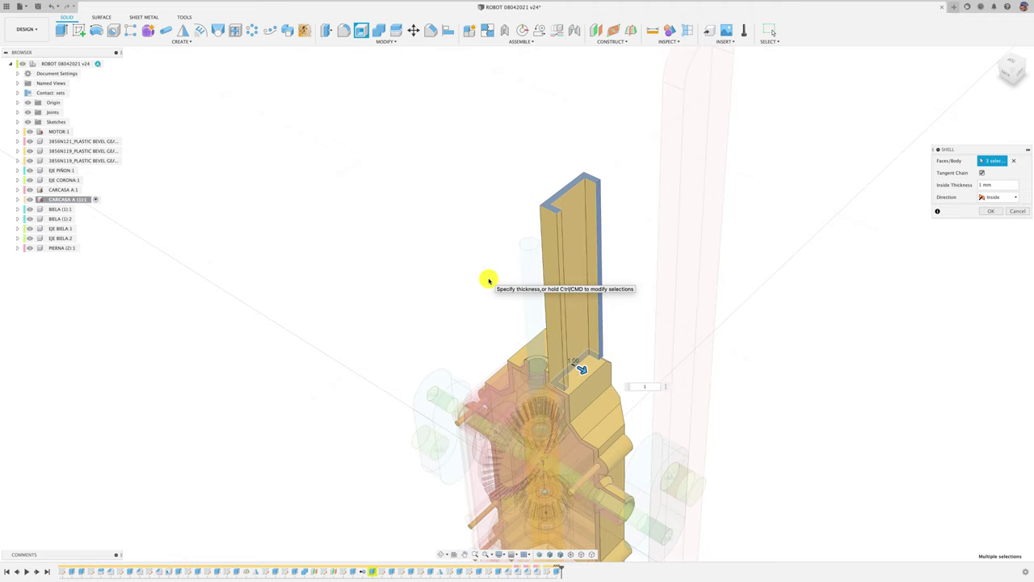
click(990, 211)
shift+middle_drag(753, 240, 224, 108)
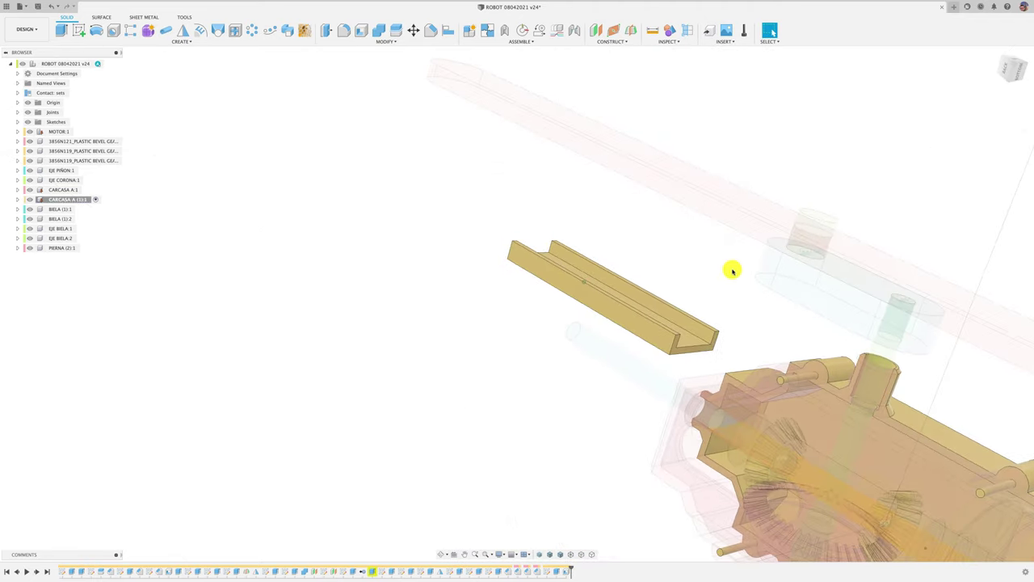
Join-extrude the channel end face To Object up to the housing, then reactivate the ROBOT root.
click(61, 30)
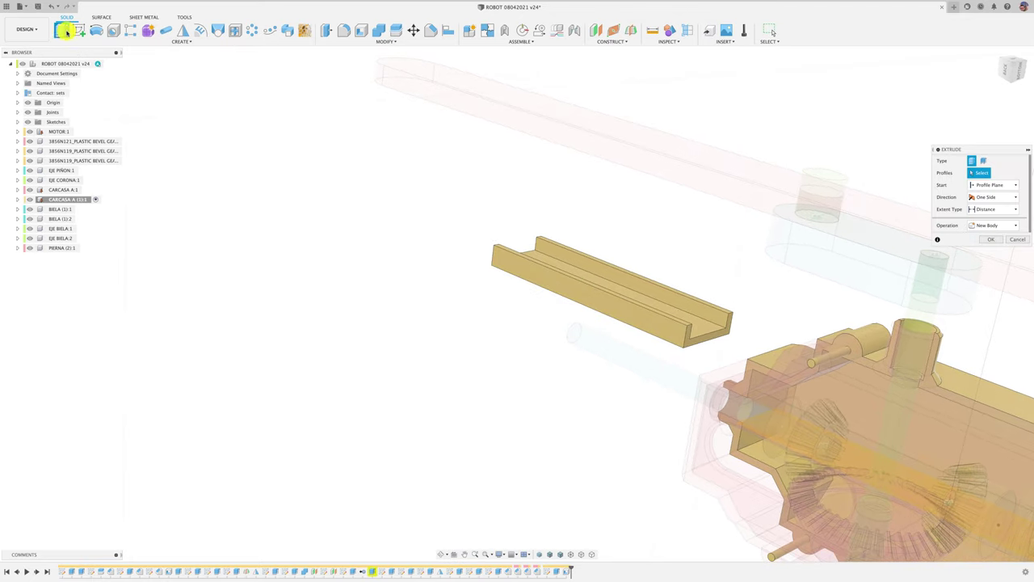
click(694, 345)
mouse_move(688, 346)
shift+middle_down()
mouse_move(654, 291)
mouse_move(676, 337)
mouse_move(581, 426)
shift+middle_up()
mouse_move(581, 439)
mouse_down()
mouse_move(697, 412)
mouse_move(616, 413)
mouse_up()
scroll(703, 409, up, 3)
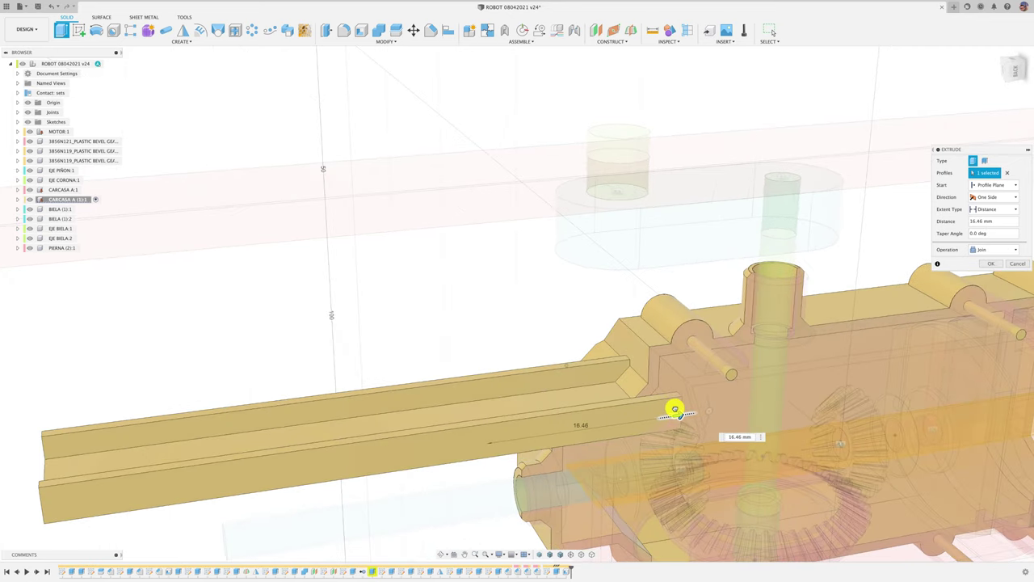
shift+middle_drag(675, 411, 644, 414)
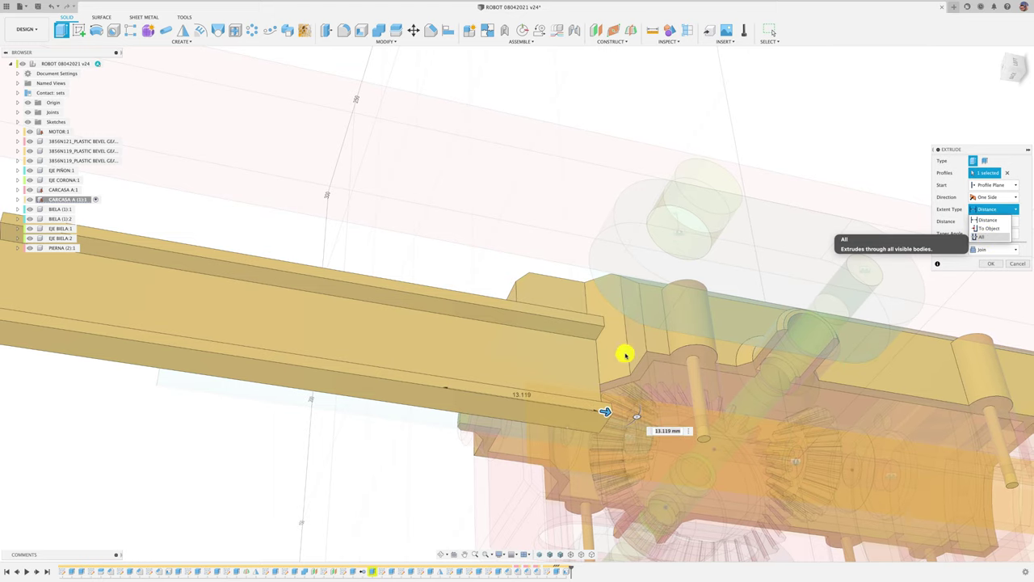
mouse_move(625, 355)
shift+middle_down()
mouse_move(623, 364)
mouse_move(590, 326)
mouse_move(662, 330)
mouse_move(862, 293)
shift+middle_up()
click(991, 287)
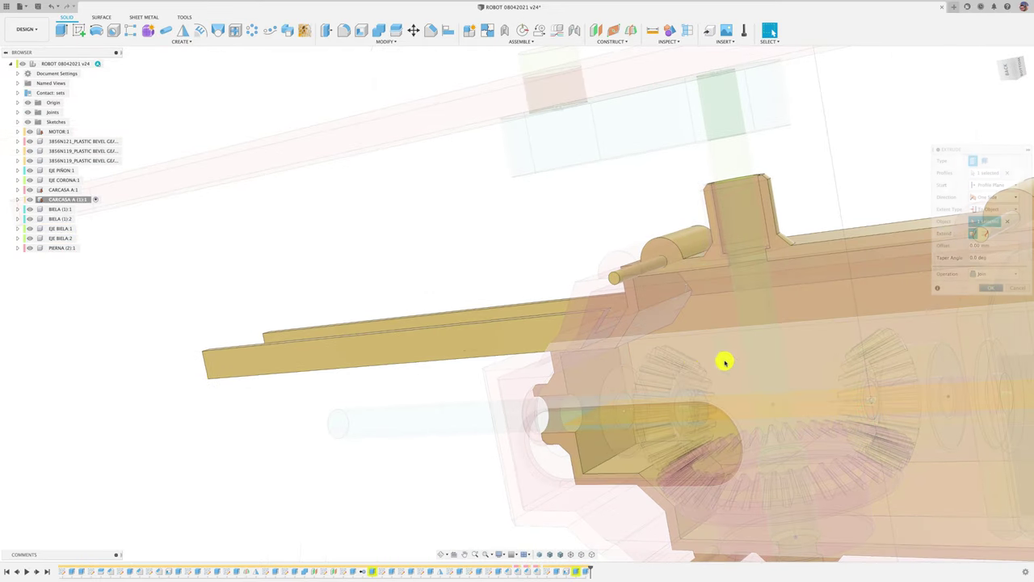
mouse_move(725, 362)
shift+middle_down()
mouse_move(441, 411)
mouse_move(395, 376)
mouse_move(606, 358)
mouse_move(554, 358)
mouse_move(247, 279)
mouse_move(277, 240)
mouse_move(321, 249)
mouse_move(304, 243)
shift+middle_up()
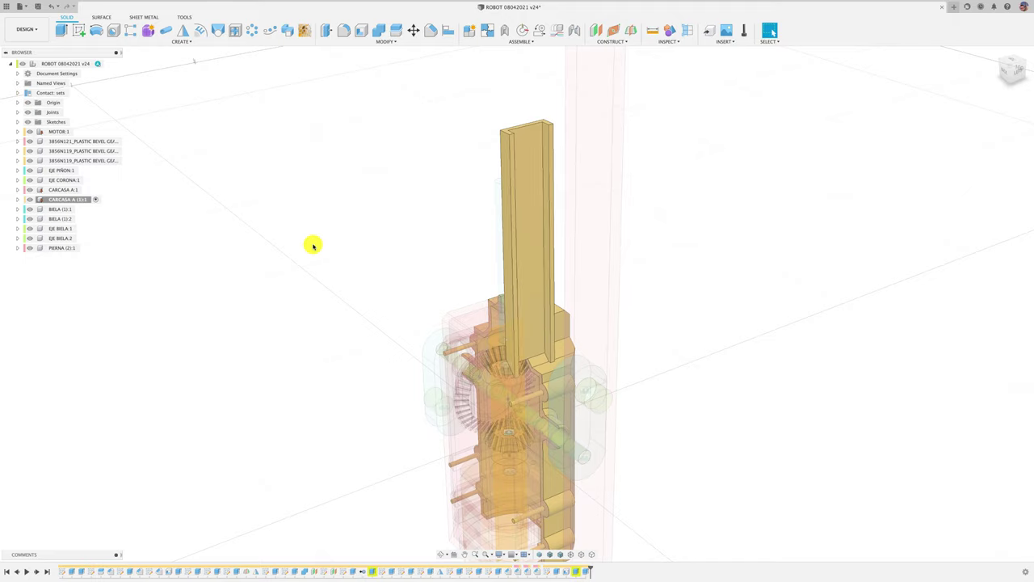
click(96, 63)
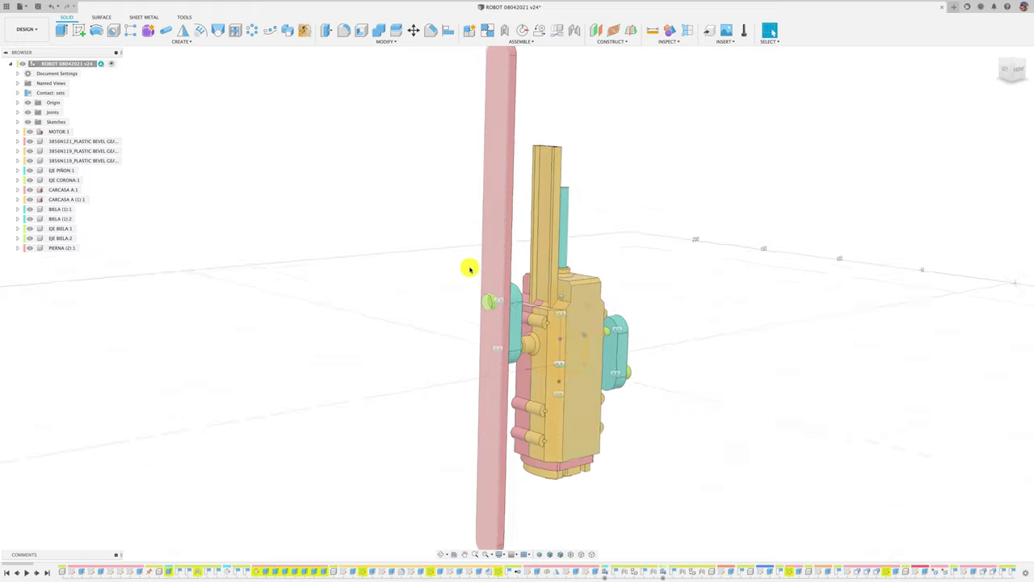
Make the PIERNA (2):1 component the active component for editing.
click(1003, 74)
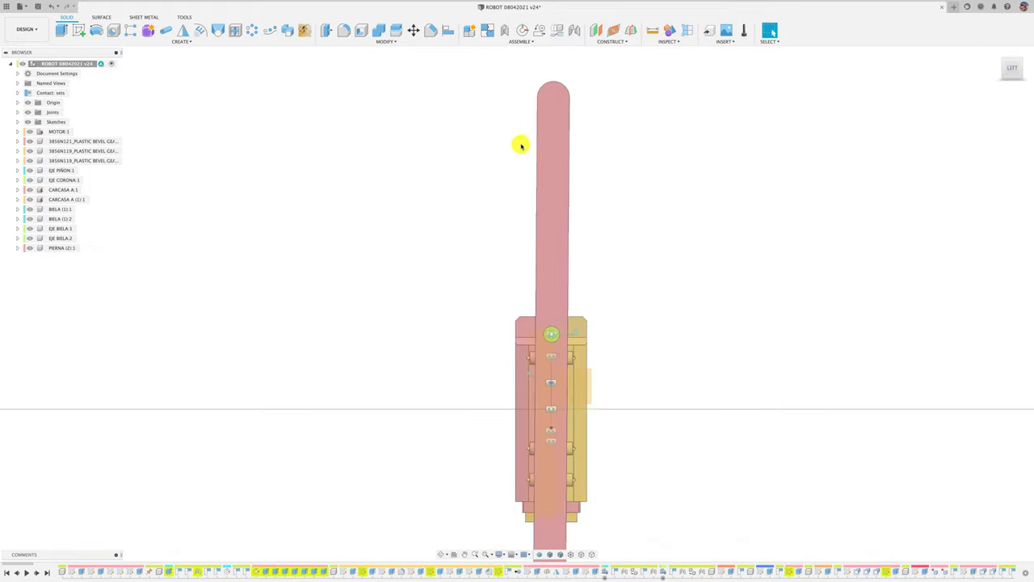
mouse_move(634, 83)
shift+middle_down()
mouse_move(607, 185)
mouse_move(601, 154)
shift+middle_up()
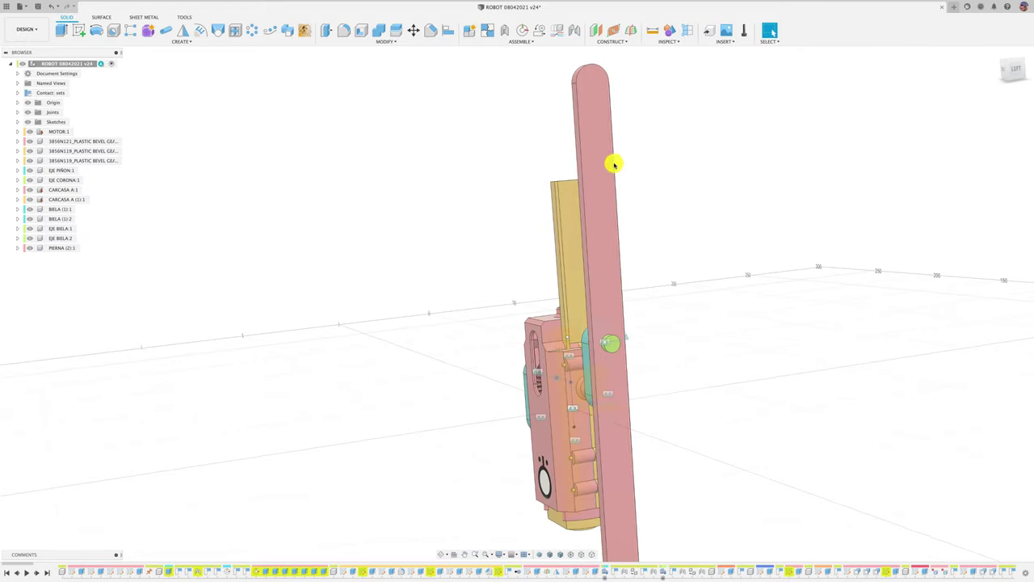
click(611, 162)
click(60, 248)
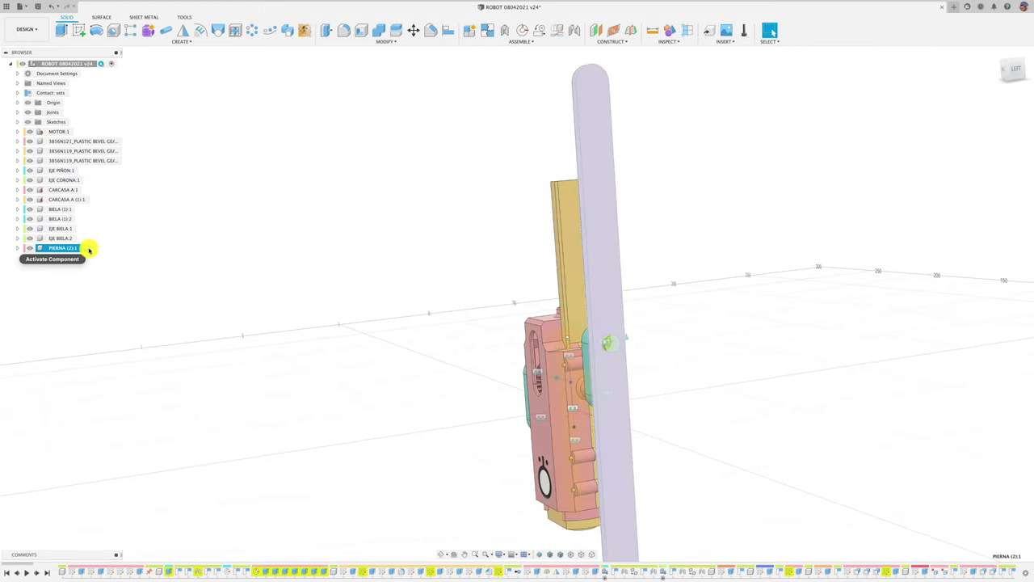
click(85, 248)
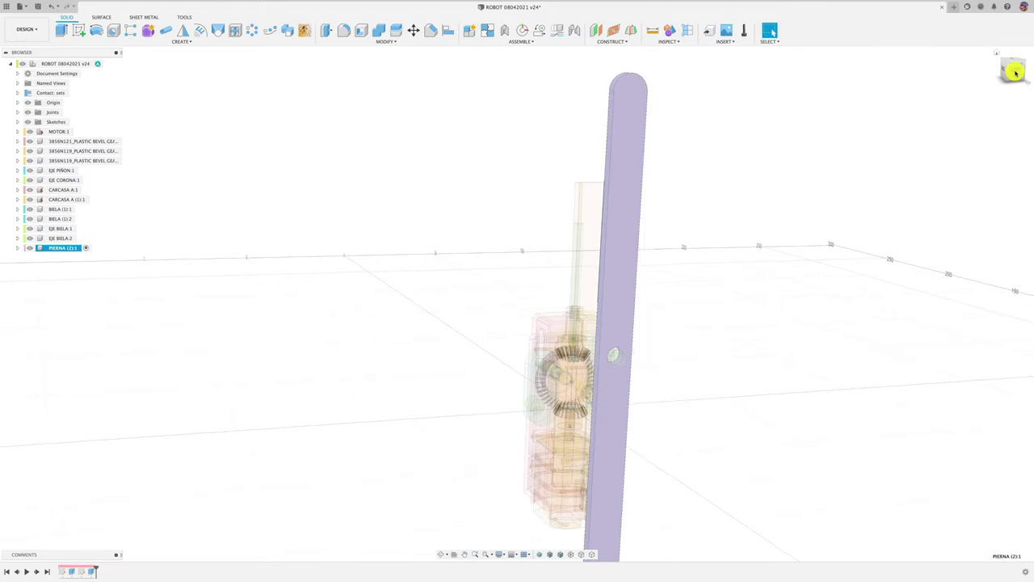
drag(1016, 72, 1009, 73)
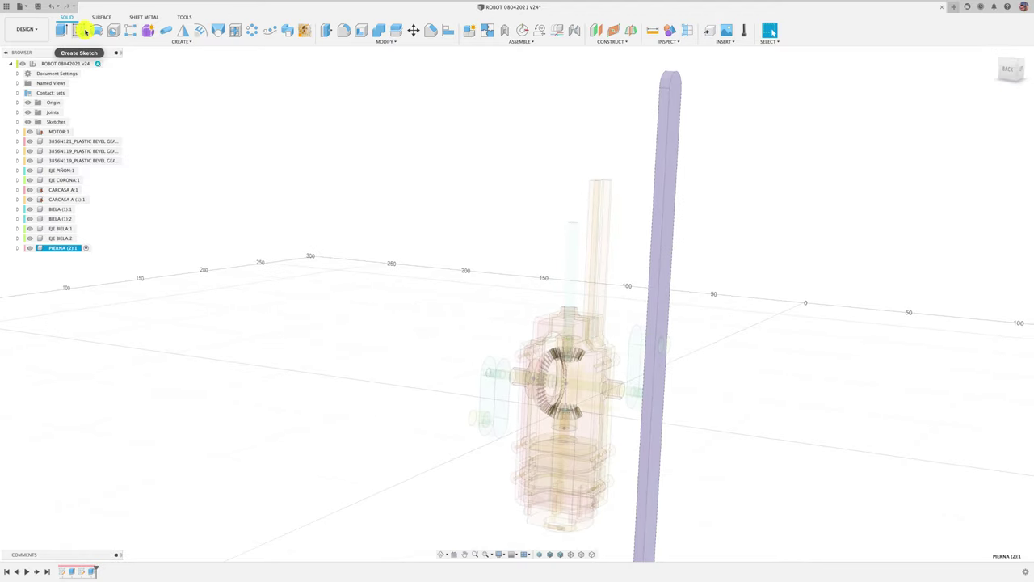
Sketch rectangles on the leg's flat face to outline the top trim.
click(85, 31)
click(658, 181)
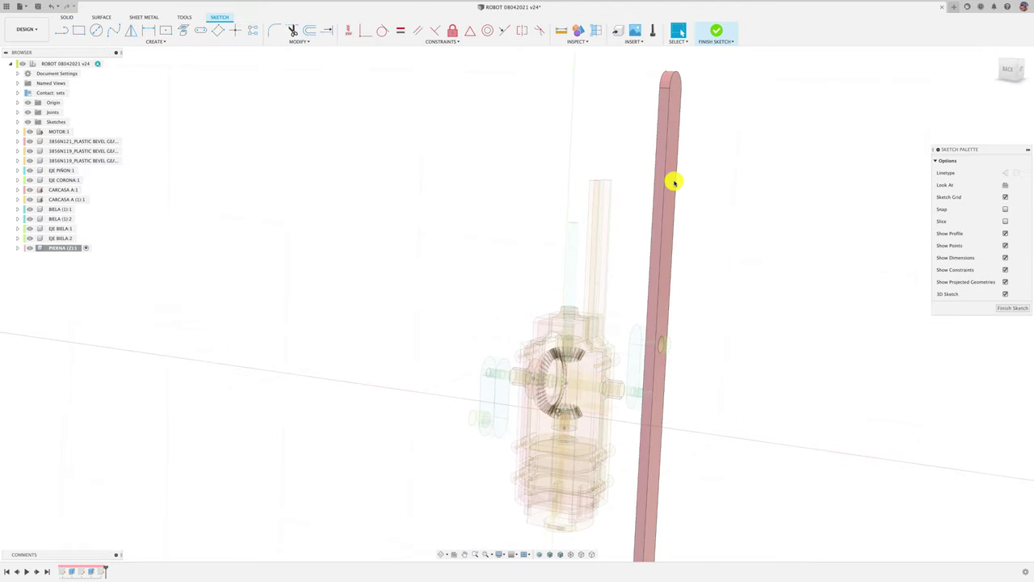
click(1006, 75)
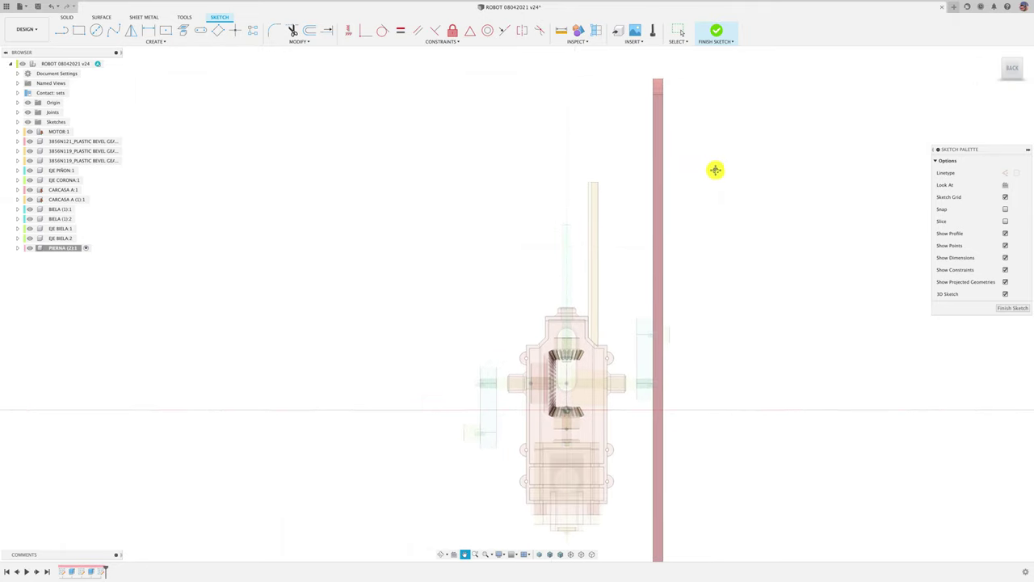
click(77, 30)
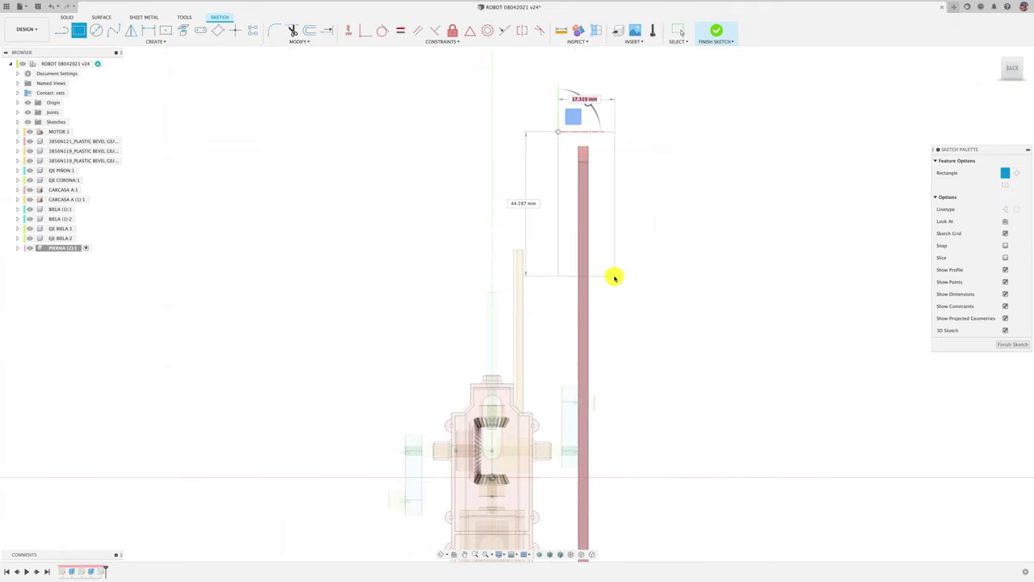
shift+middle_drag(614, 278, 651, 289)
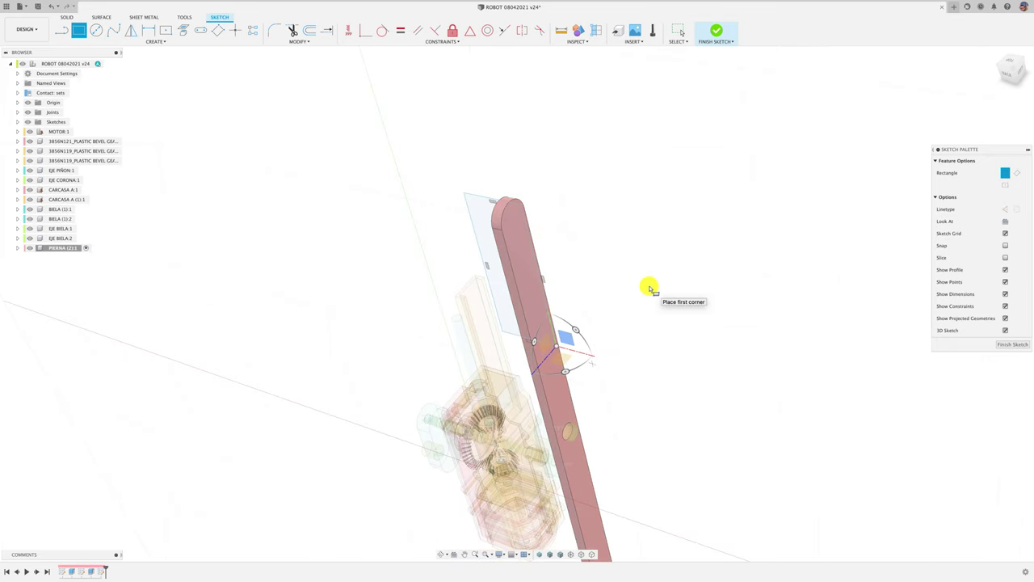
Extrude both sketched profiles as a cut through the top of the leg.
key(e)
click(522, 332)
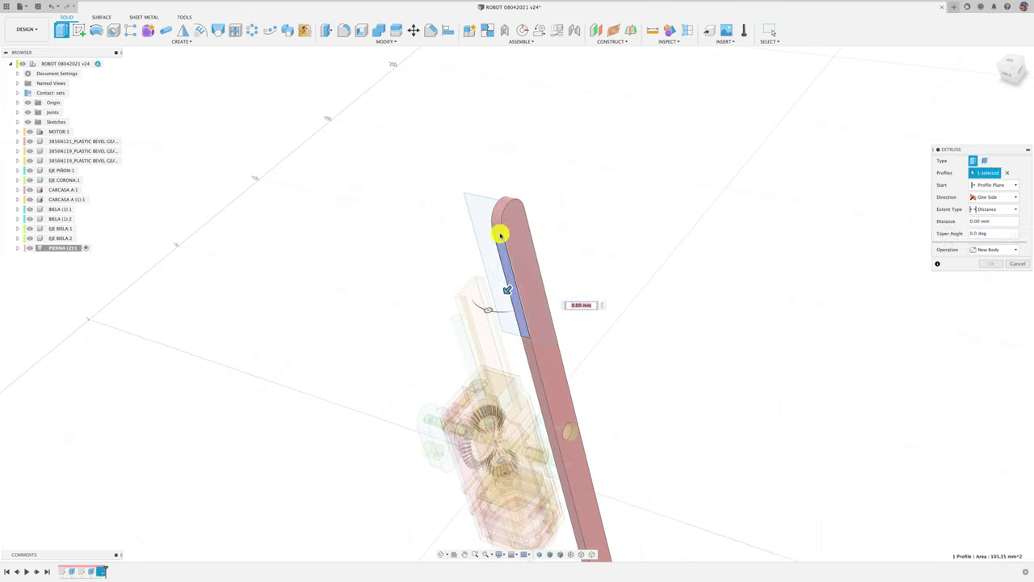
click(496, 272)
drag(517, 267, 808, 272)
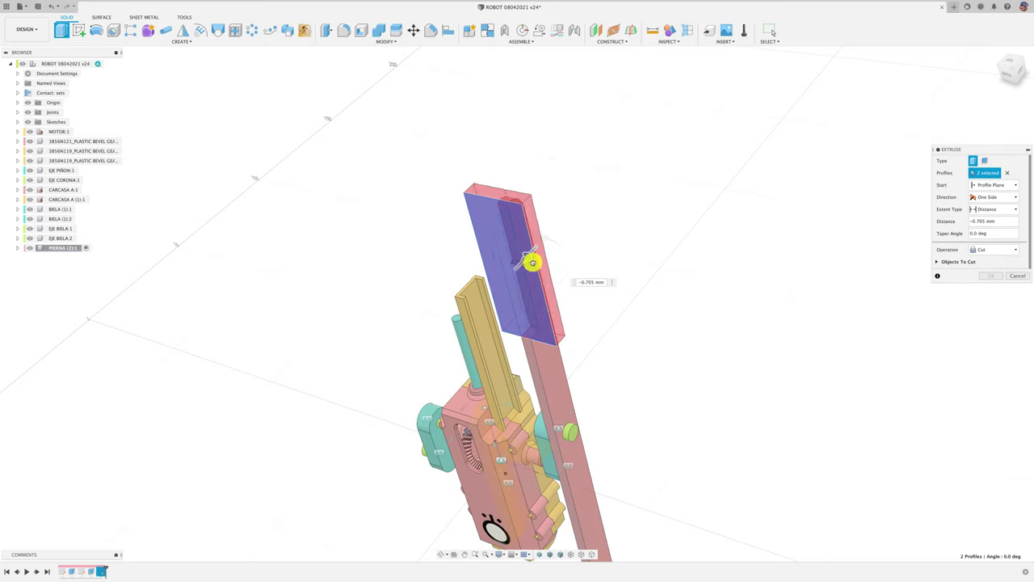
click(984, 275)
mouse_move(697, 280)
shift+middle_down()
mouse_move(570, 333)
mouse_move(612, 284)
mouse_move(620, 286)
mouse_move(610, 270)
shift+middle_up()
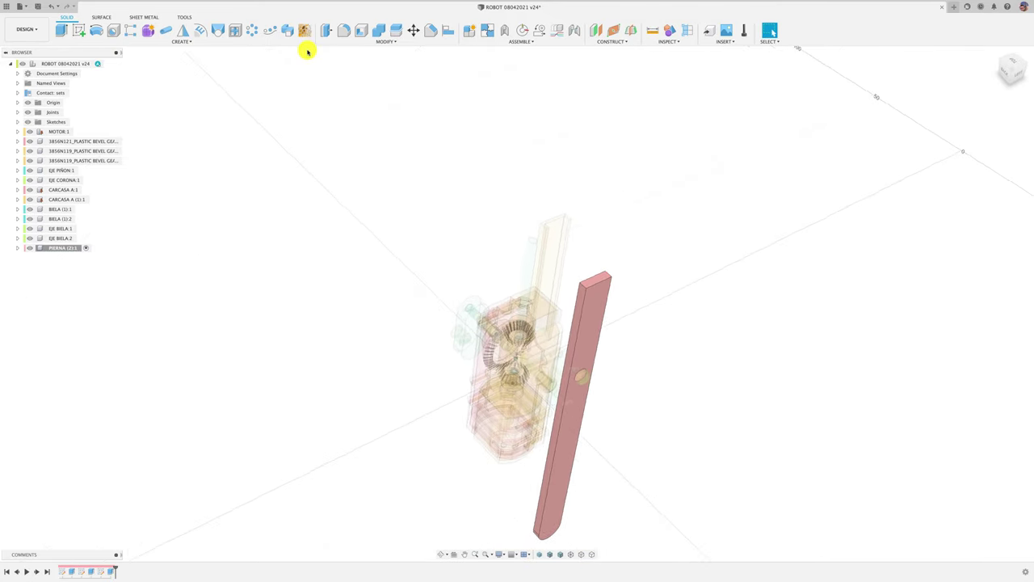
Round the leg's two top edges with a 5 mm fillet.
click(344, 31)
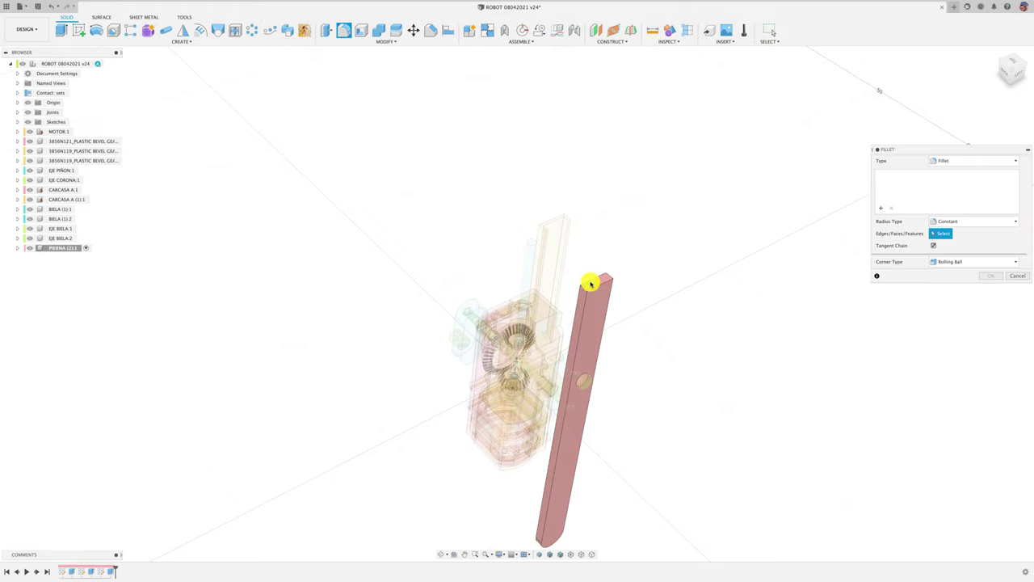
click(583, 288)
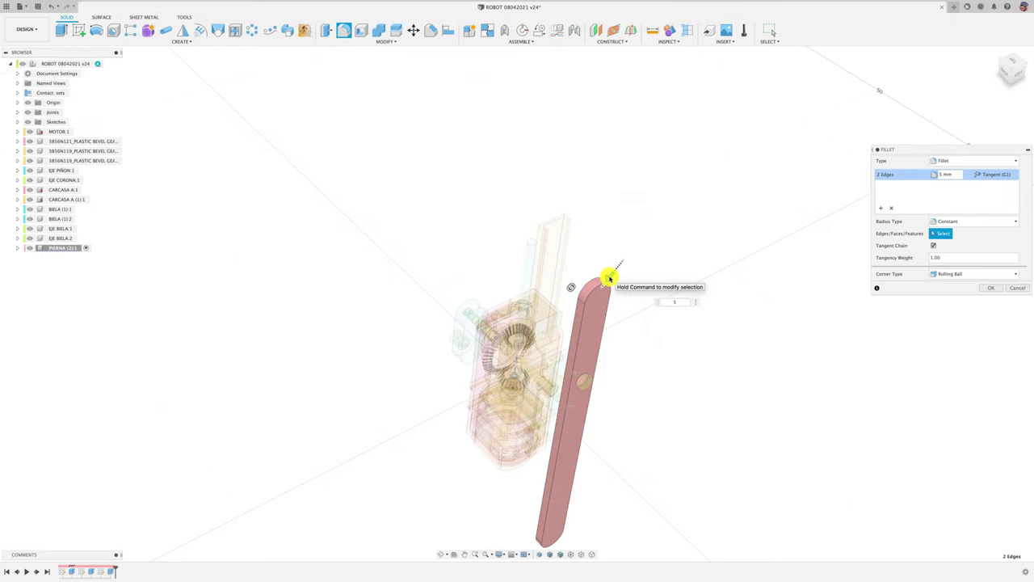
click(987, 291)
mouse_move(847, 344)
shift+middle_down()
mouse_move(618, 328)
mouse_move(566, 307)
mouse_move(586, 286)
mouse_move(602, 239)
mouse_move(565, 202)
shift+middle_up()
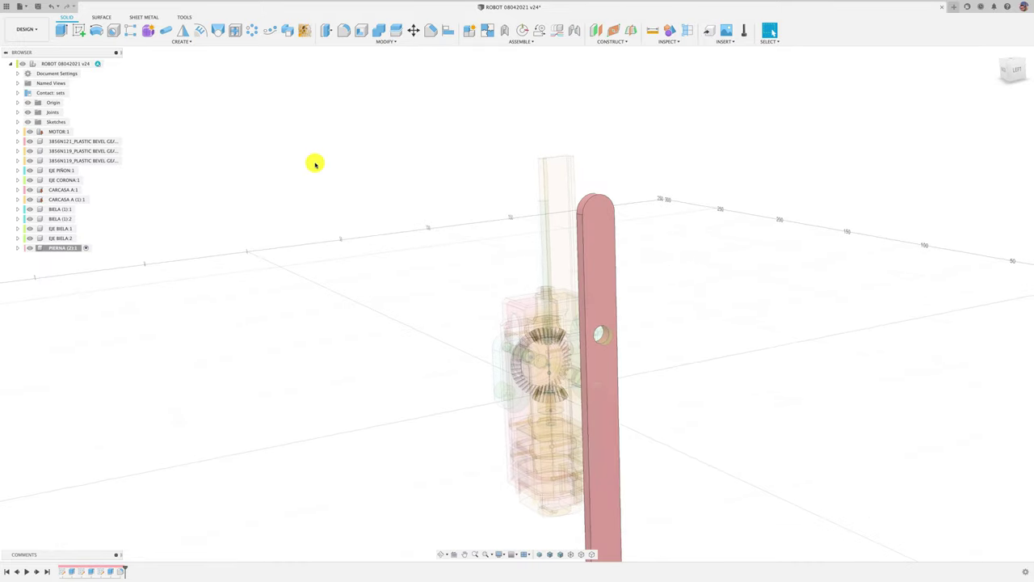
Sketch a center-diameter circle near the top of the leg's face.
click(83, 32)
click(614, 212)
key(c)
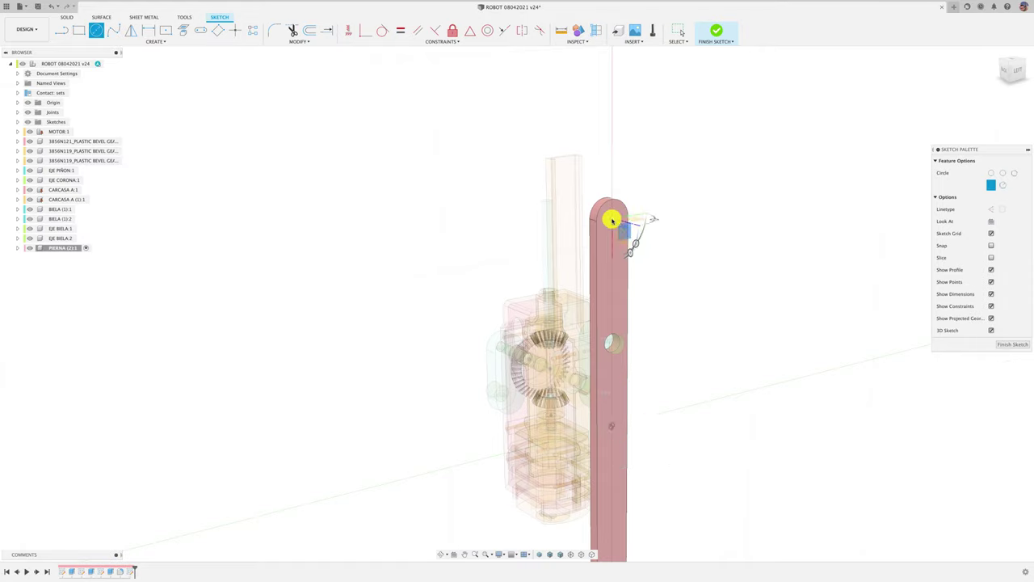
click(612, 218)
text(3)
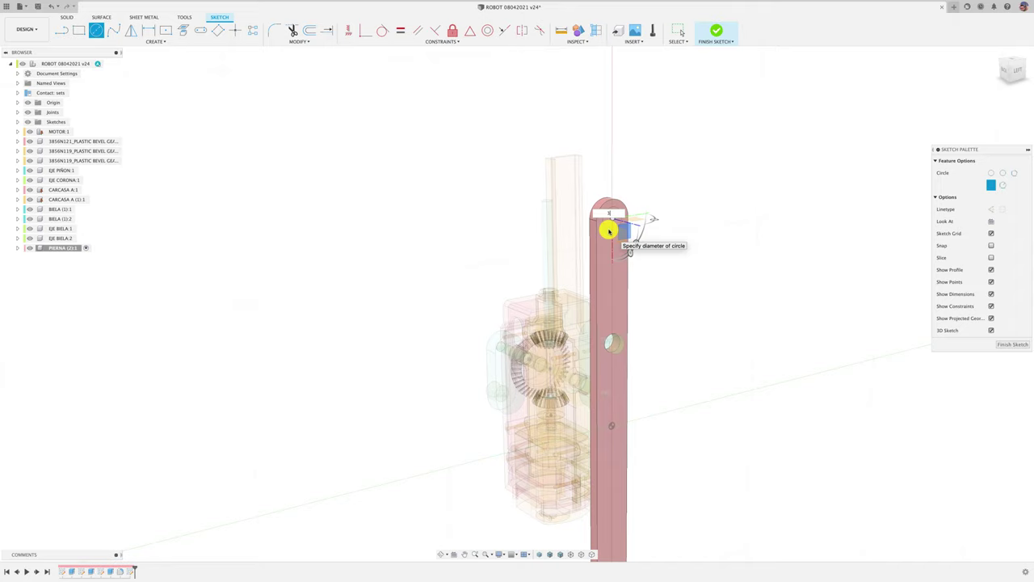
click(1012, 345)
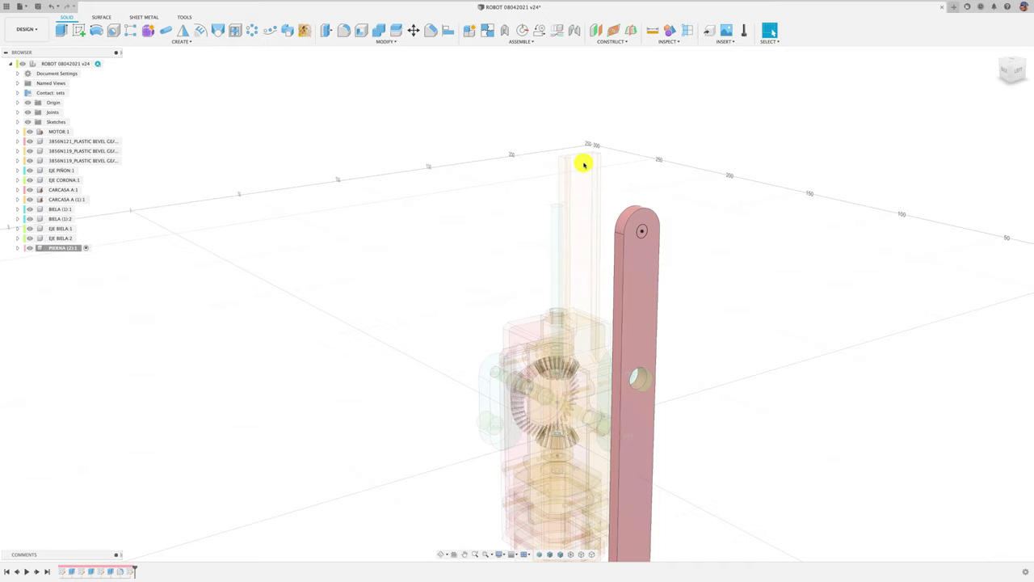
Extrude the circle as a cut to make the pivot hole through the leg.
key(e)
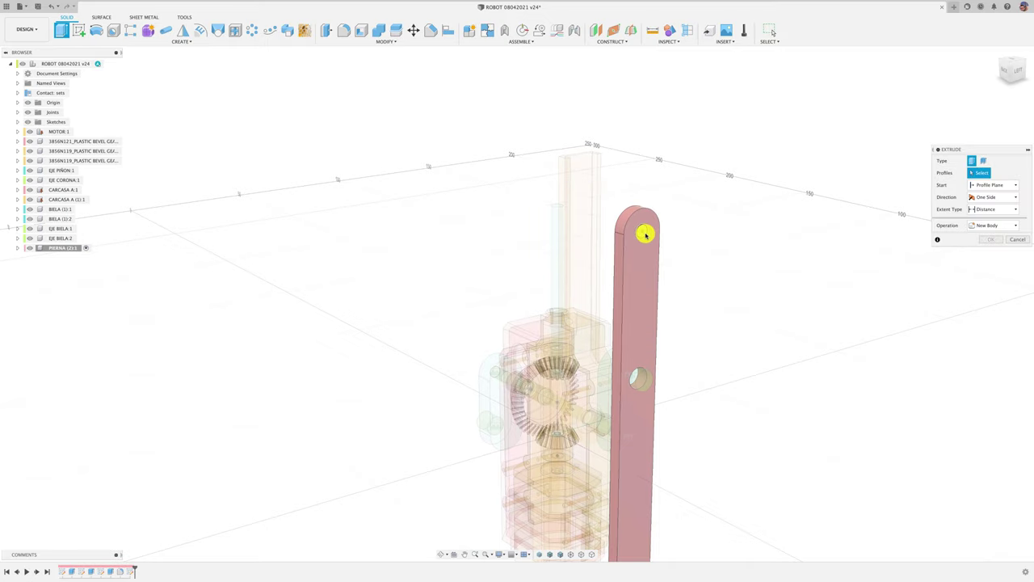
click(644, 235)
mouse_move(626, 226)
shift+middle_down()
mouse_move(692, 247)
mouse_move(681, 260)
shift+middle_up()
mouse_move(562, 356)
shift+middle_down()
mouse_move(801, 288)
mouse_move(912, 291)
mouse_move(990, 275)
shift+middle_up()
click(991, 276)
mouse_move(775, 300)
shift+middle_down()
mouse_move(600, 231)
mouse_move(581, 180)
mouse_move(375, 162)
mouse_move(430, 172)
shift+middle_up()
mouse_move(575, 181)
shift+middle_down()
mouse_move(288, 180)
mouse_move(310, 150)
shift+middle_up()
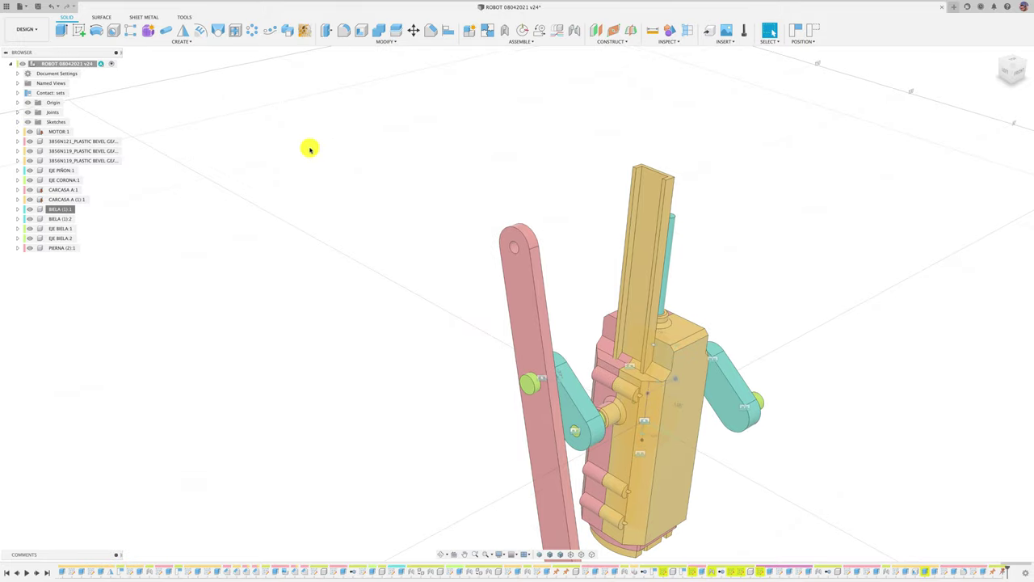
Activate the root assembly and create a new component named CARRO.
click(470, 37)
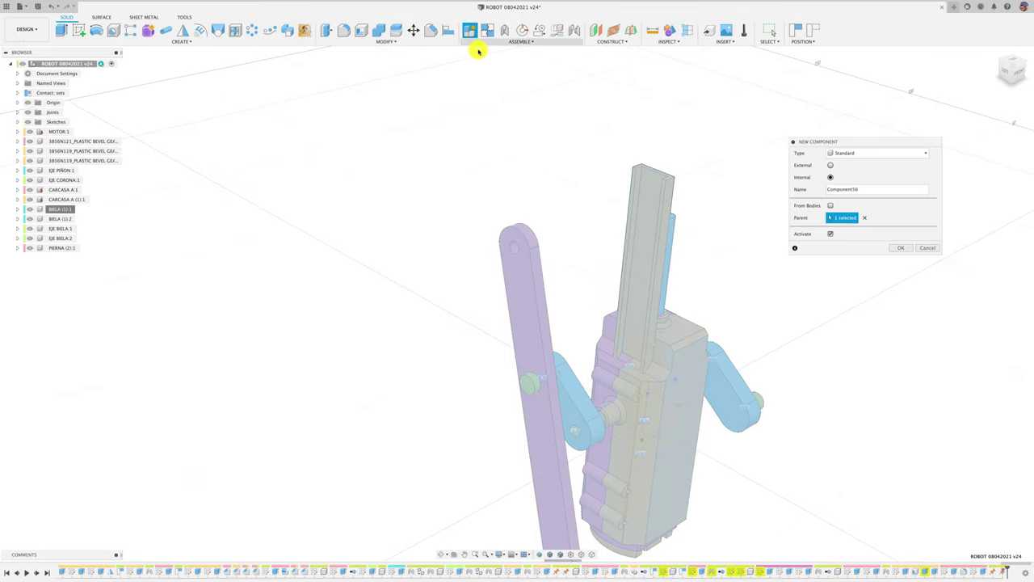
click(928, 248)
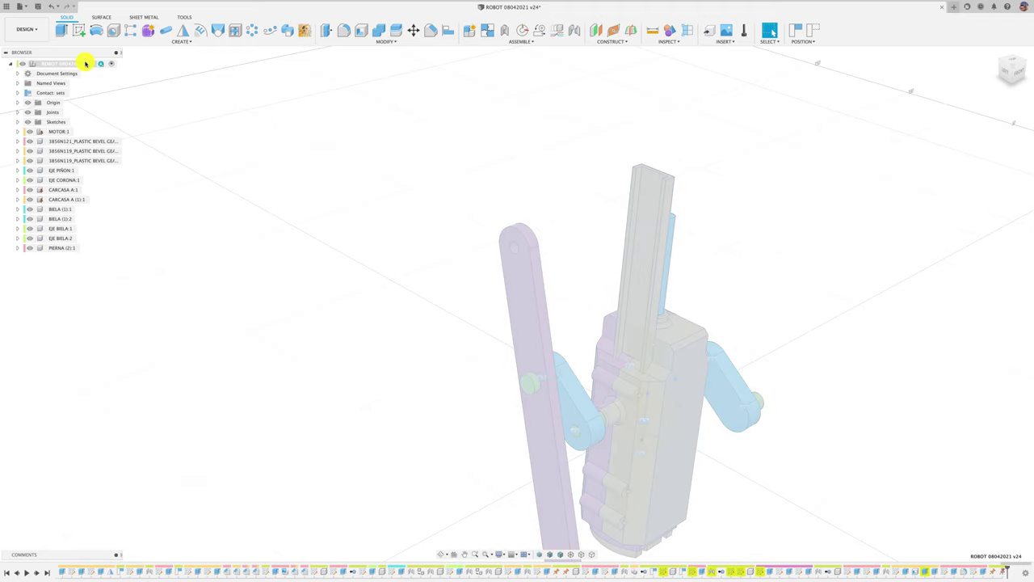
double_click(84, 64)
click(465, 32)
text(CARRO)
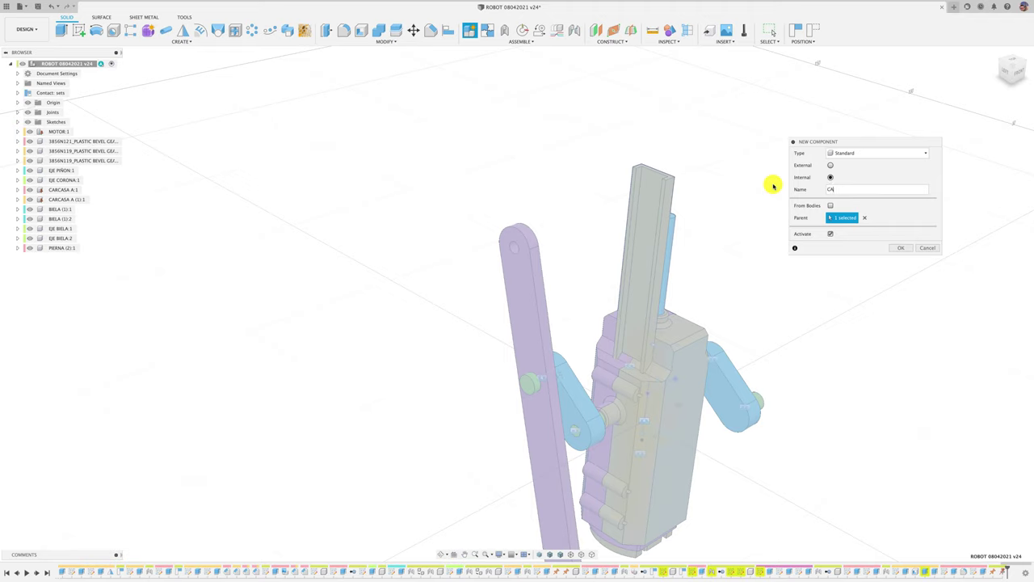
click(906, 250)
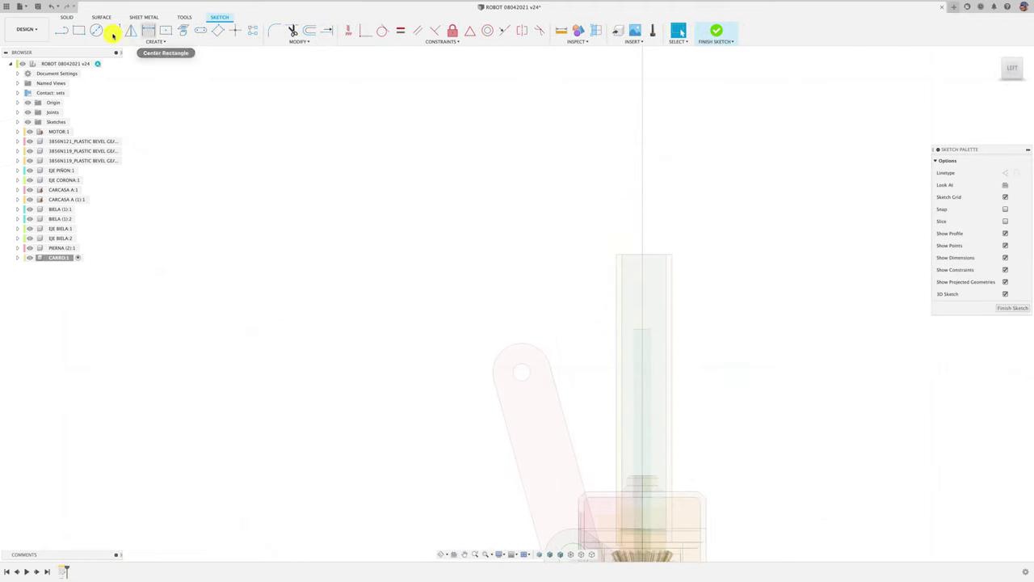
Sketch a 2-point rectangle above the rail and extrude it 1.5 mm as a new body.
click(80, 32)
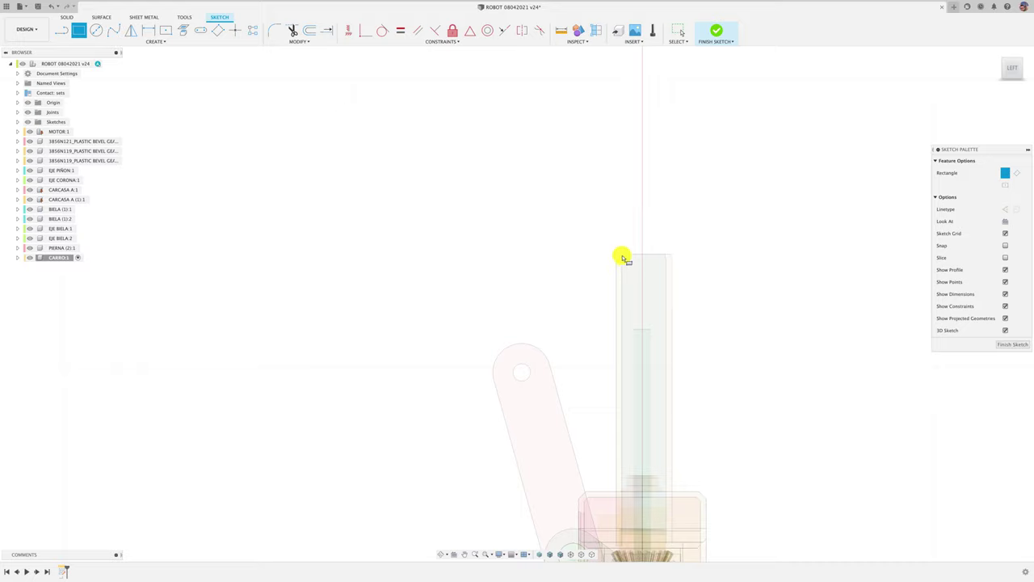
click(664, 315)
shift+middle_drag(710, 320, 727, 312)
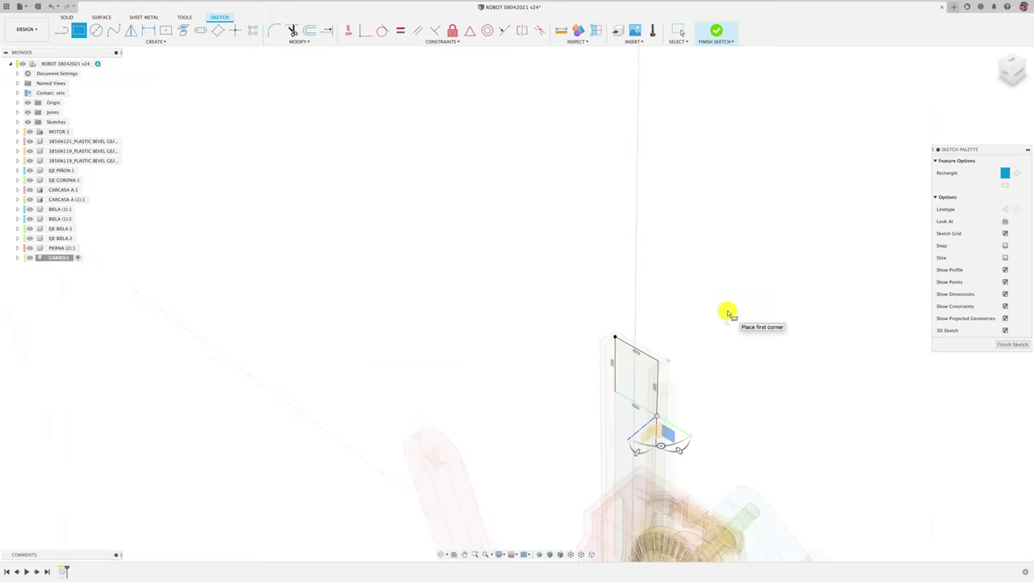
key(e)
click(638, 394)
text(1.5)
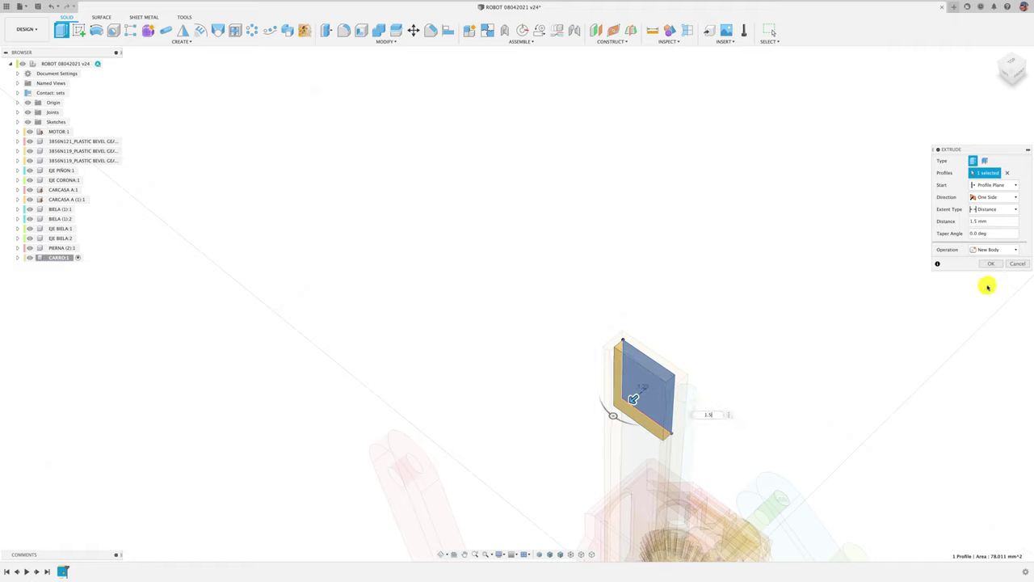
click(987, 267)
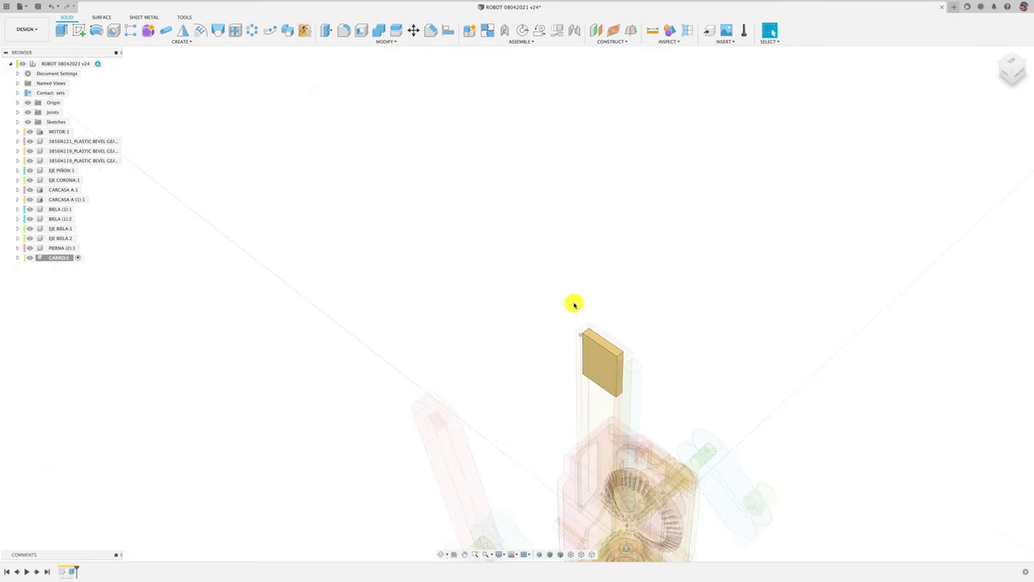
mouse_move(677, 281)
shift+middle_down()
mouse_move(573, 304)
mouse_move(547, 285)
mouse_move(616, 316)
shift+middle_up()
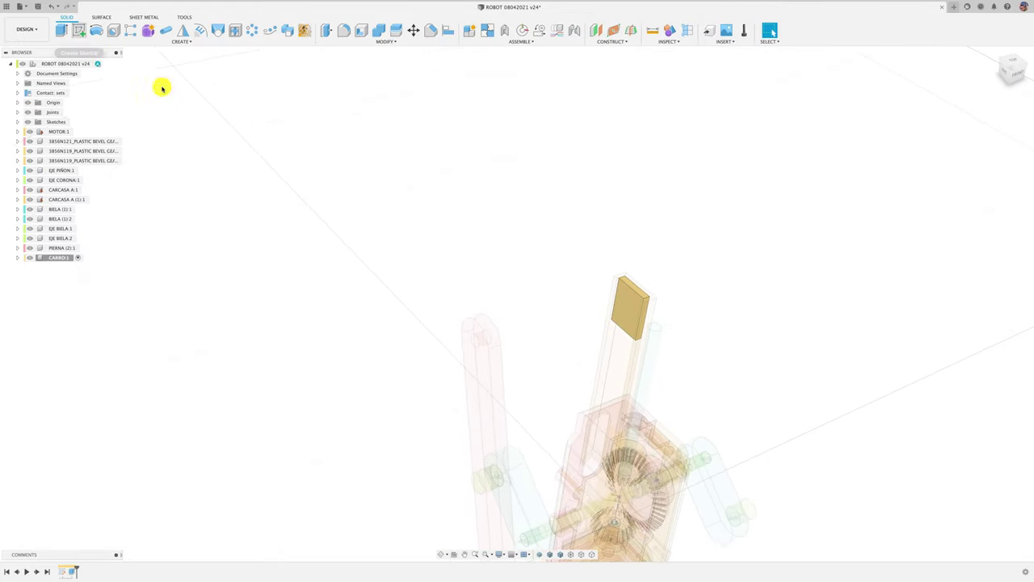
Sketch a circle on the CARRO plate's face.
click(628, 306)
key(c)
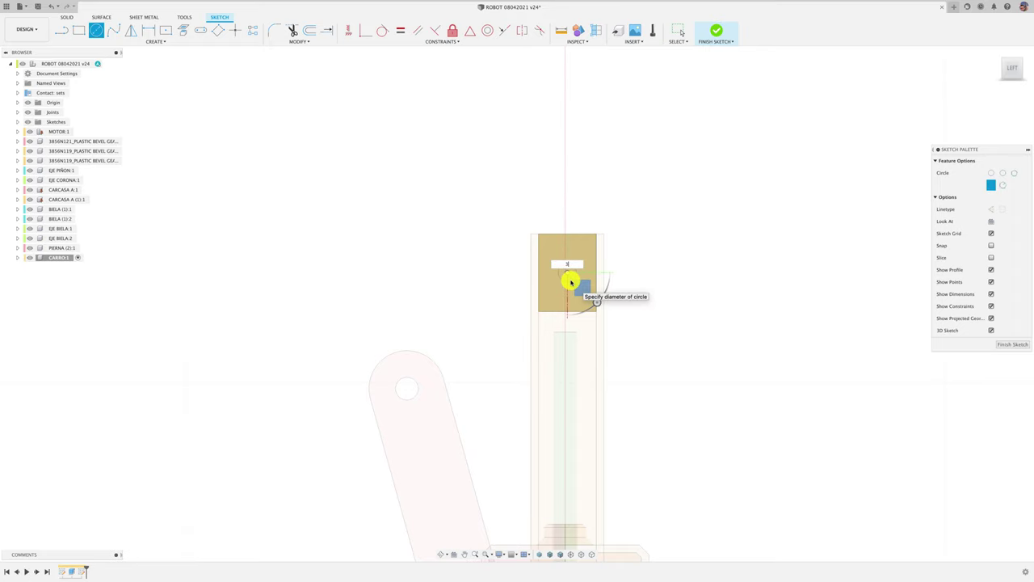
click(572, 282)
Extrude the circle To Object up to the PIERNA leg as a joined pin, then reactivate the root.
key(e)
mouse_move(503, 316)
mouse_down()
mouse_move(394, 345)
mouse_move(369, 369)
mouse_up()
shift+middle_drag(369, 369, 437, 400)
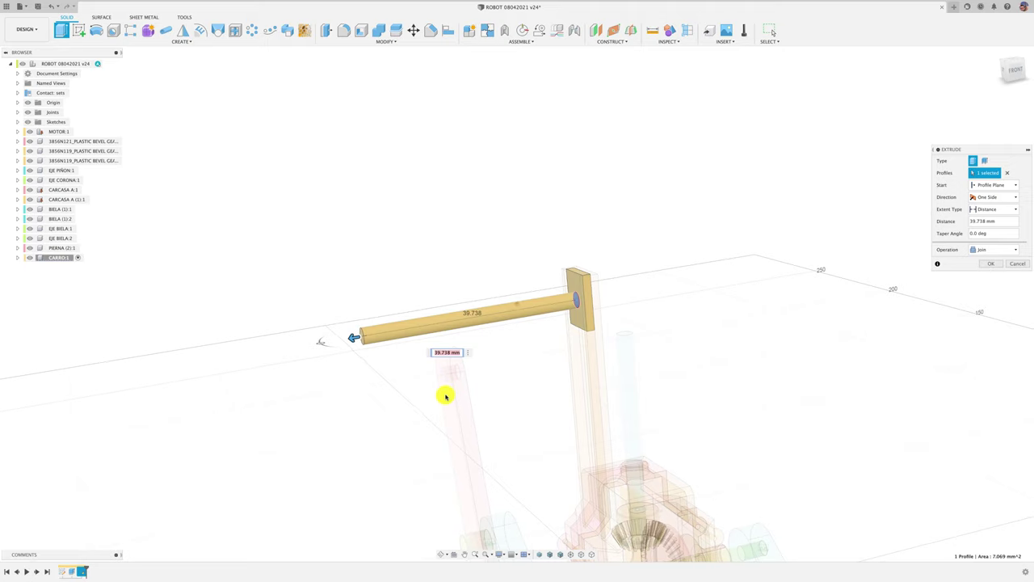
click(994, 209)
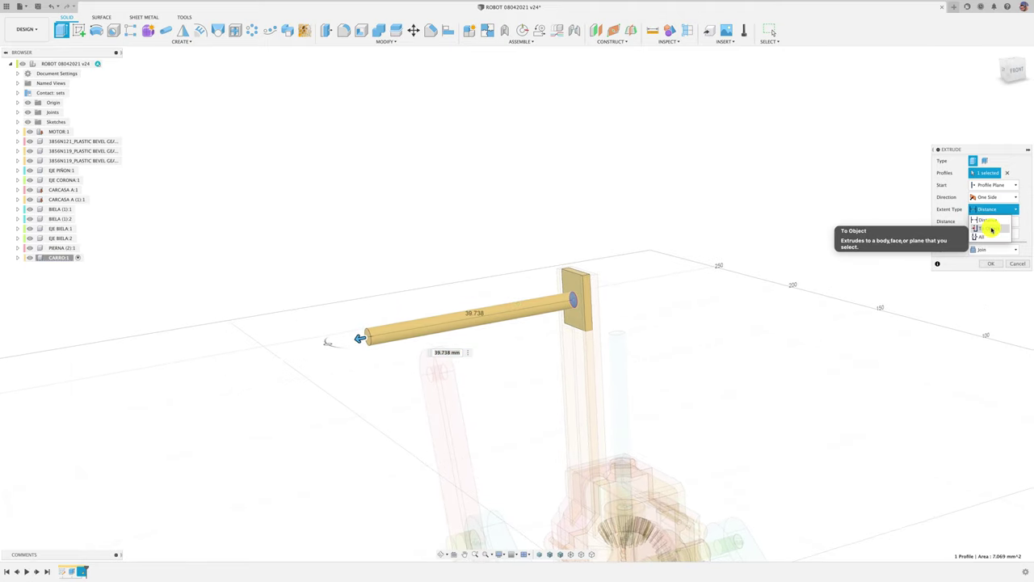
click(992, 229)
click(427, 391)
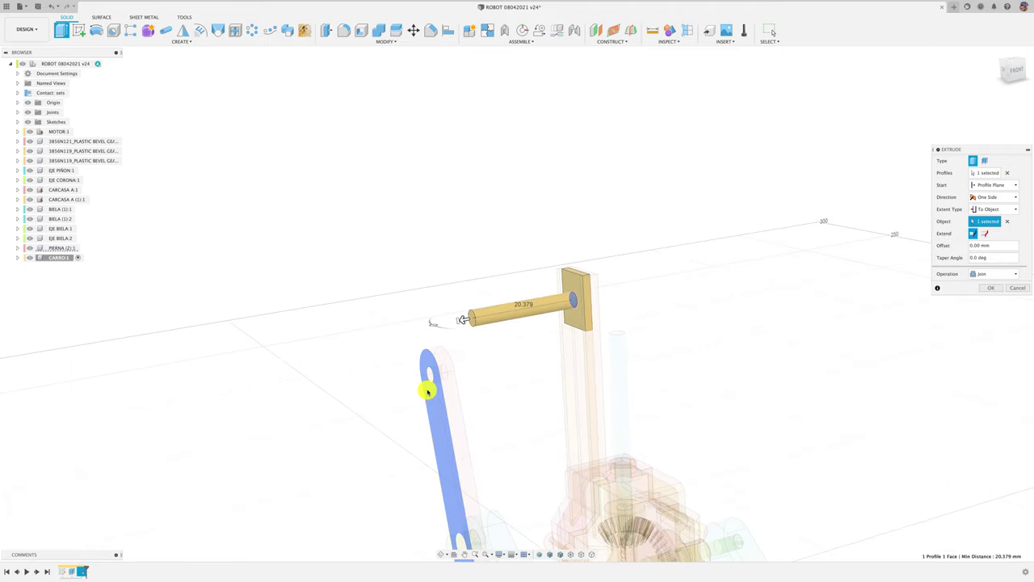
click(997, 288)
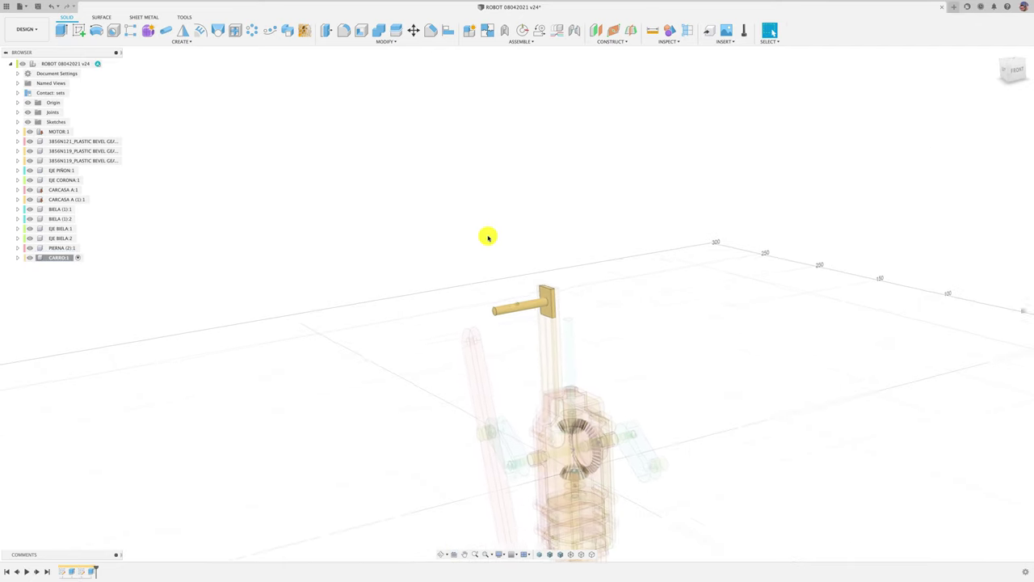
click(97, 64)
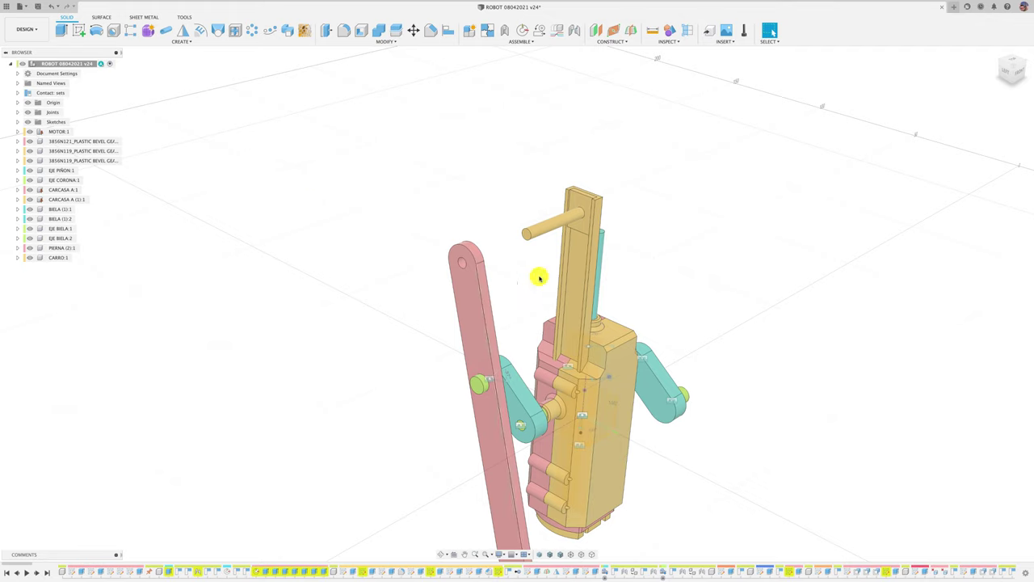
Join CARRO to the CARCASA A (1) rail with a slider joint along the Z axis.
drag(566, 219, 474, 177)
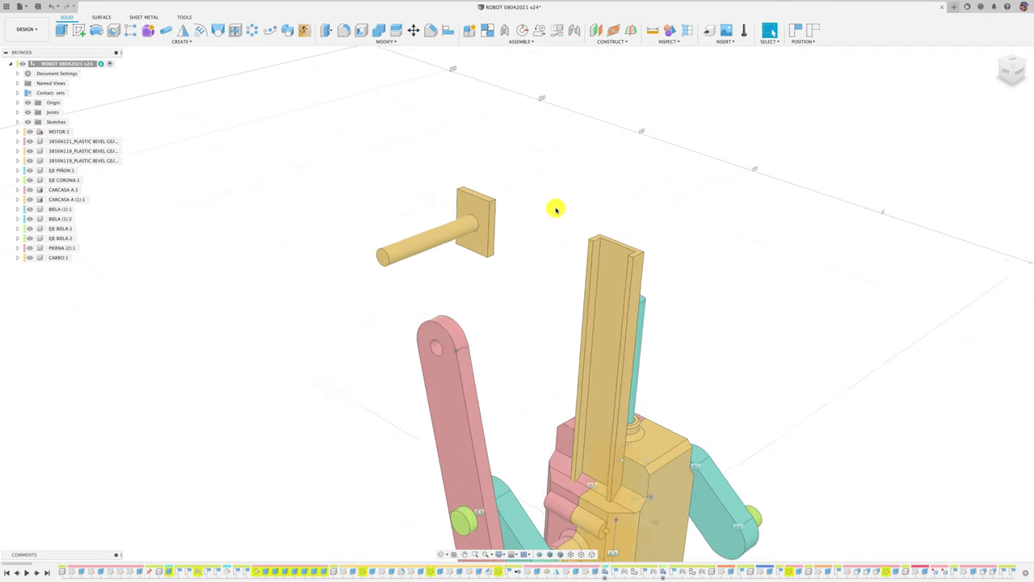
shift+middle_drag(557, 210, 462, 157)
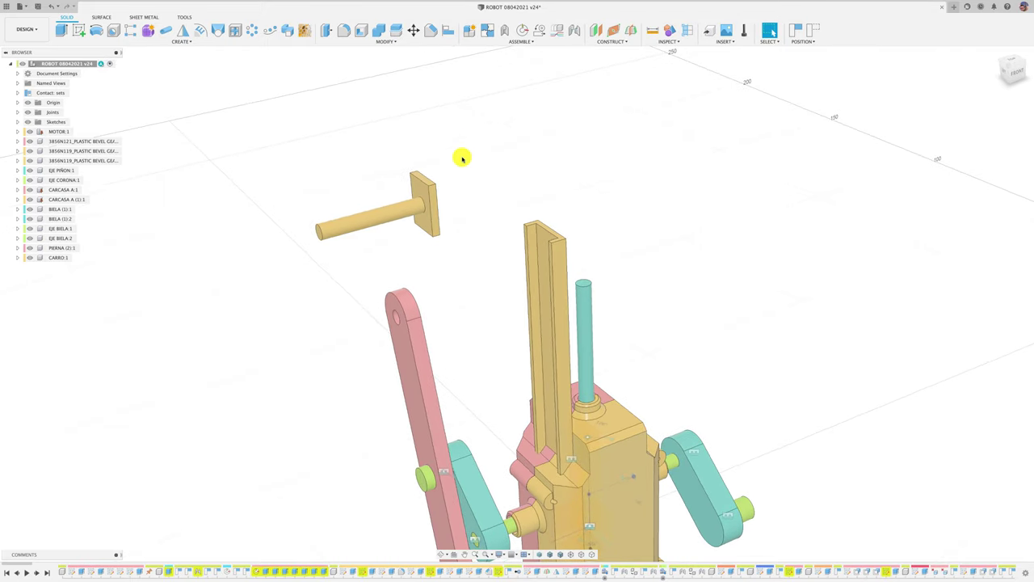
key(j)
click(437, 212)
shift+middle_drag(436, 212, 540, 334)
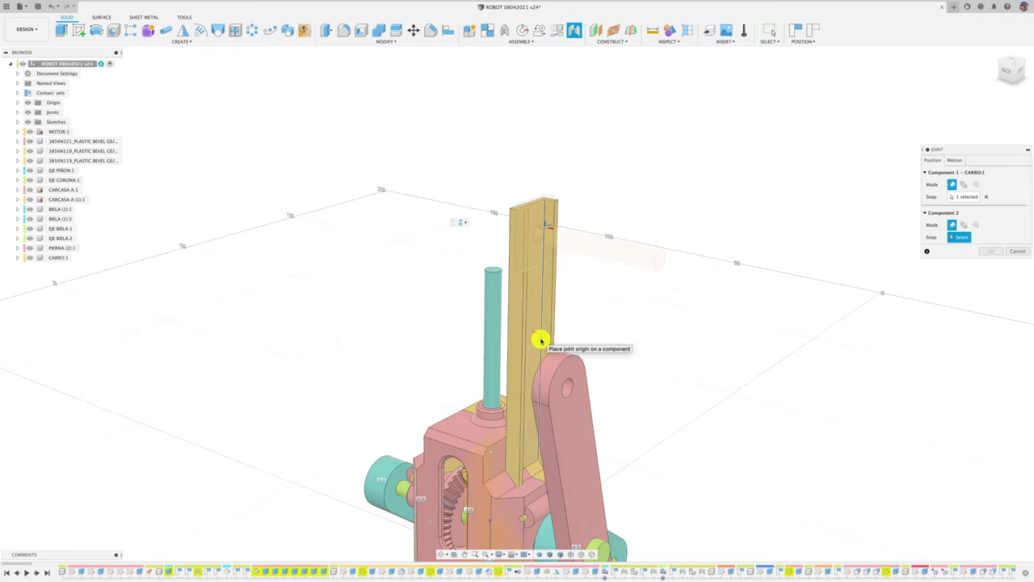
click(539, 340)
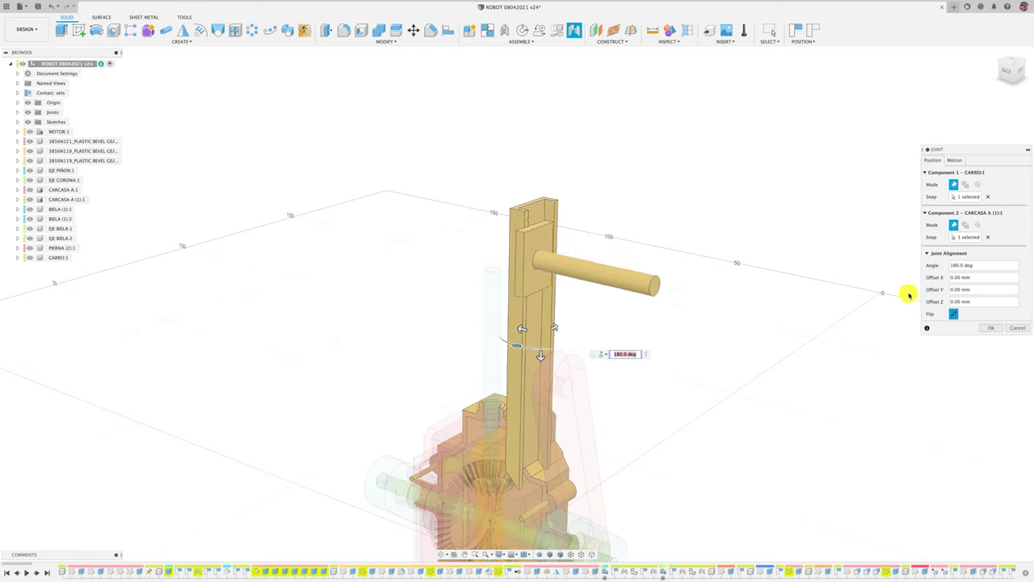
click(953, 161)
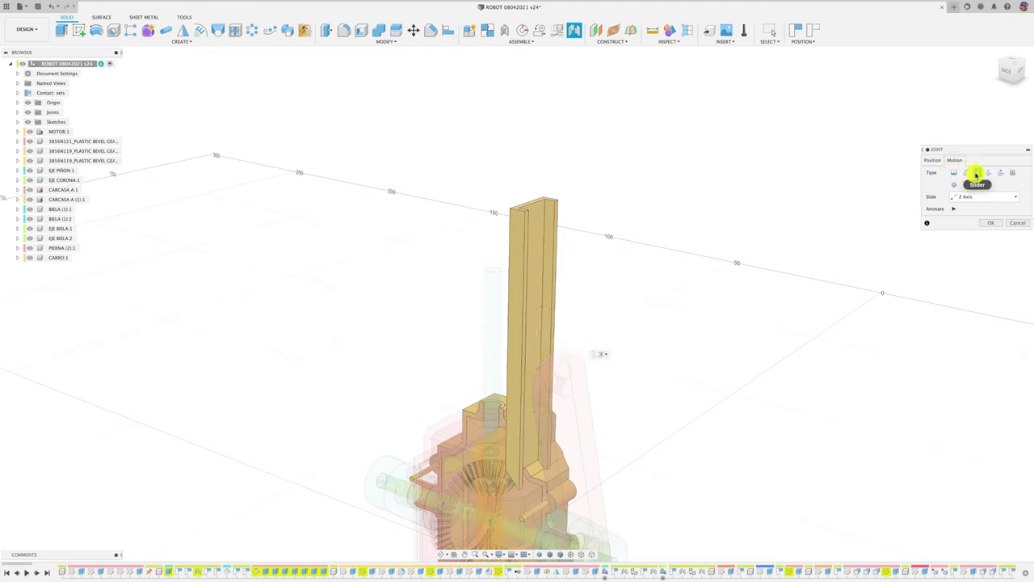
click(995, 224)
mouse_move(648, 298)
shift+middle_down()
mouse_move(570, 324)
mouse_move(543, 351)
shift+middle_up()
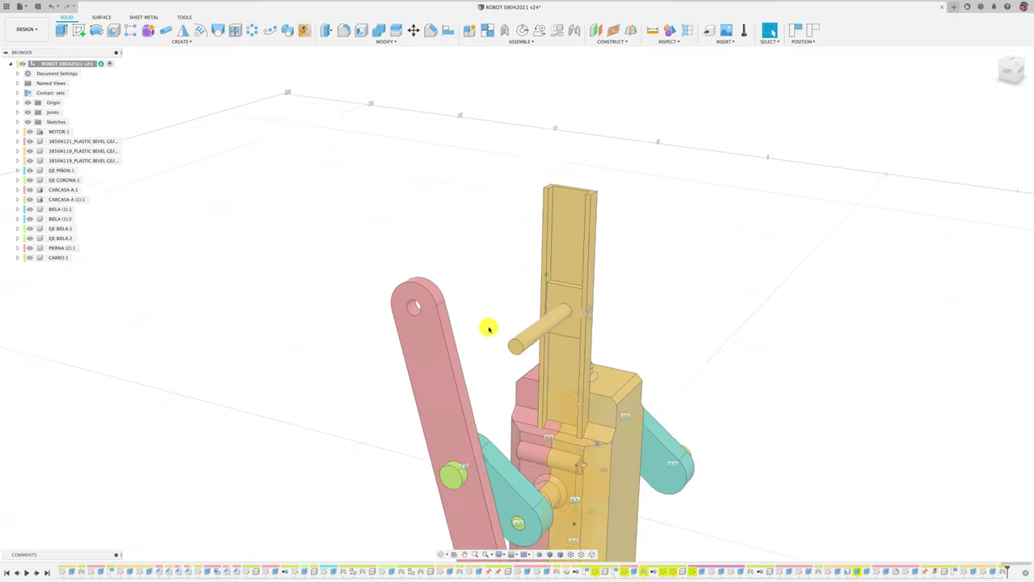
Drag the pink link to test the sliding mechanism.
mouse_move(540, 350)
mouse_down()
mouse_move(572, 280)
mouse_move(538, 306)
mouse_move(577, 231)
mouse_up()
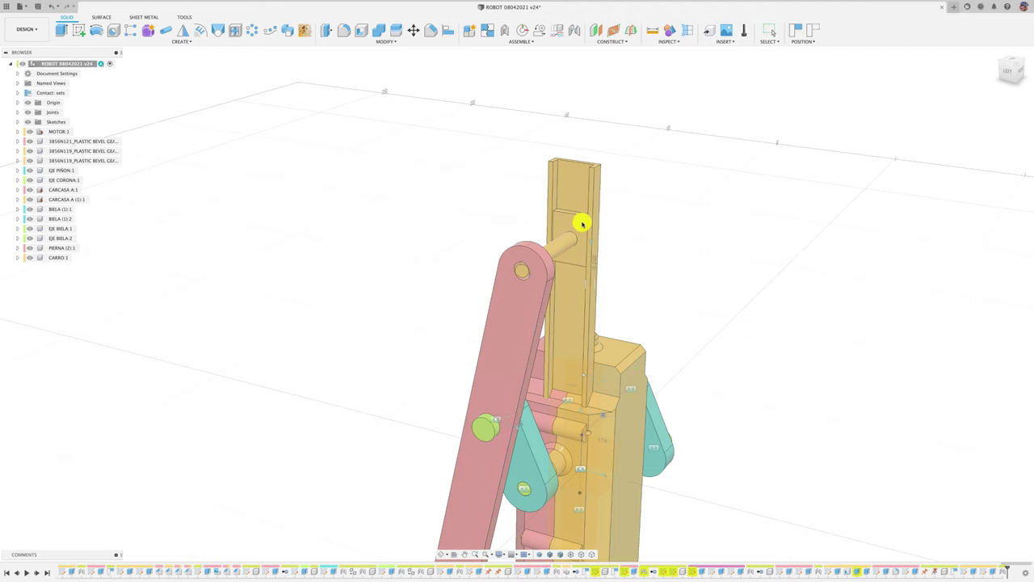
shift+middle_drag(541, 256, 435, 246)
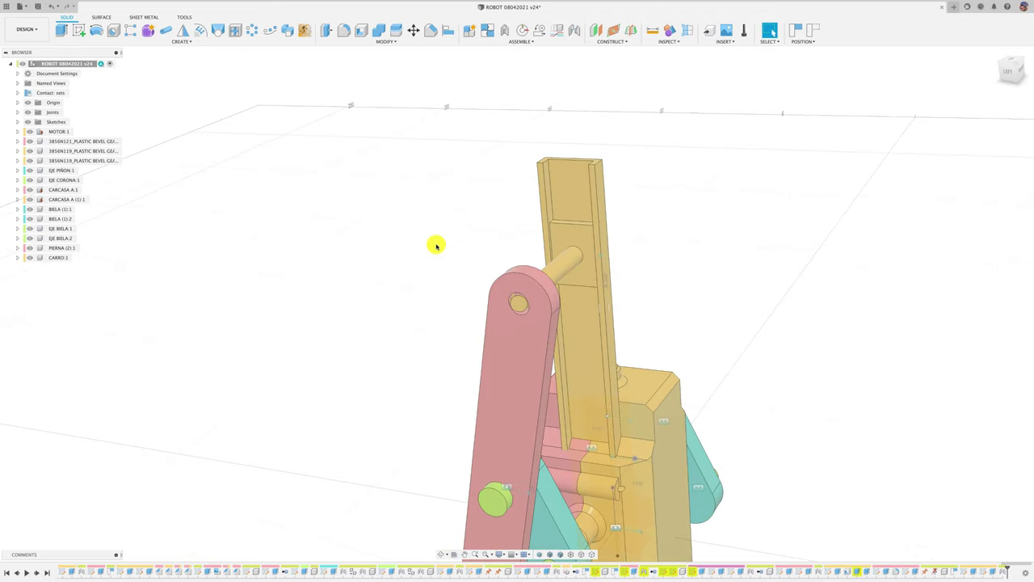
key(j)
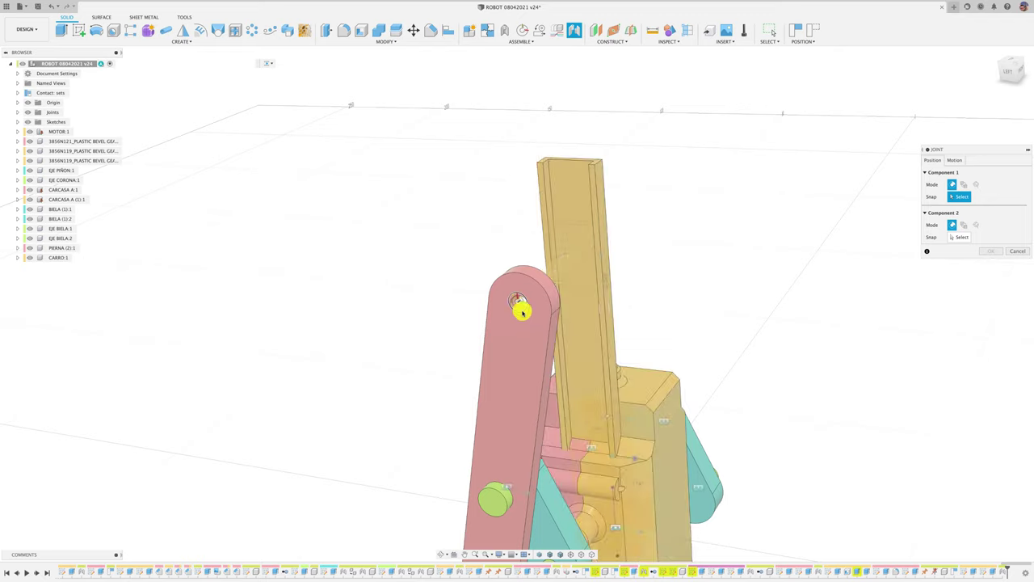
Pin the PIERNA (2) leg's hole to the CARRO pin with a revolute joint on Z.
click(521, 313)
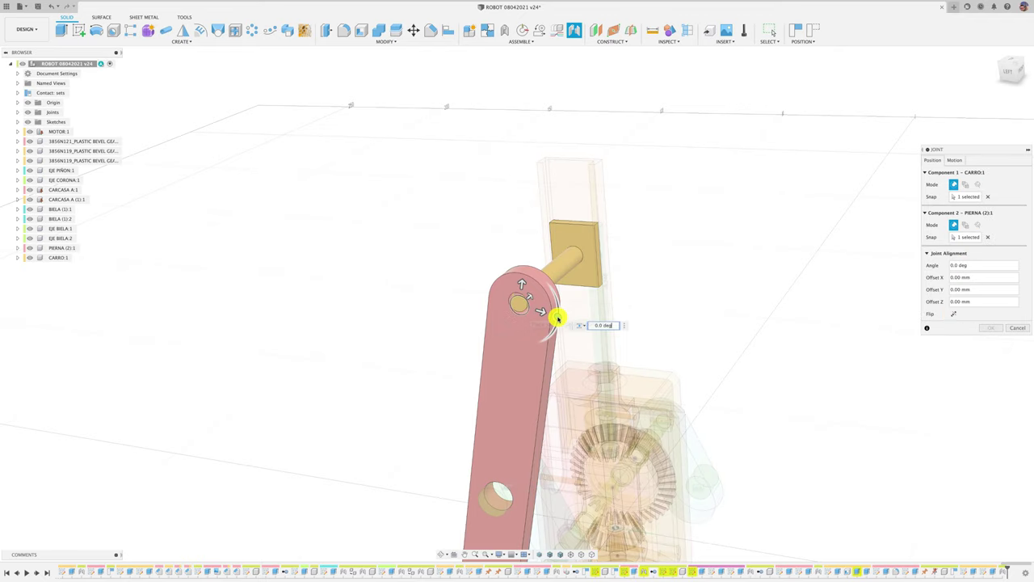
click(954, 161)
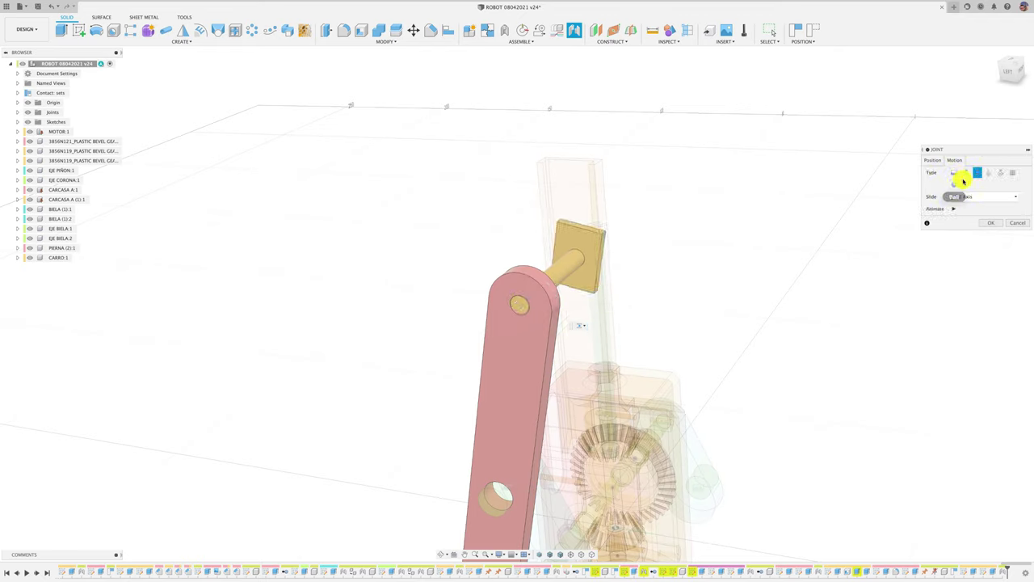
click(991, 223)
mouse_move(863, 242)
shift+middle_down()
mouse_move(629, 321)
mouse_move(566, 295)
shift+middle_up()
Swing the leg up to vertical to check the linkage moves correctly.
mouse_move(566, 296)
mouse_down()
mouse_move(558, 349)
mouse_move(598, 363)
mouse_move(603, 326)
mouse_move(571, 286)
mouse_move(561, 339)
mouse_move(603, 365)
mouse_move(618, 342)
mouse_move(600, 300)
mouse_move(587, 299)
mouse_move(589, 342)
mouse_move(614, 351)
mouse_move(624, 345)
mouse_move(619, 300)
mouse_move(549, 224)
mouse_up()
drag(570, 329, 564, 297)
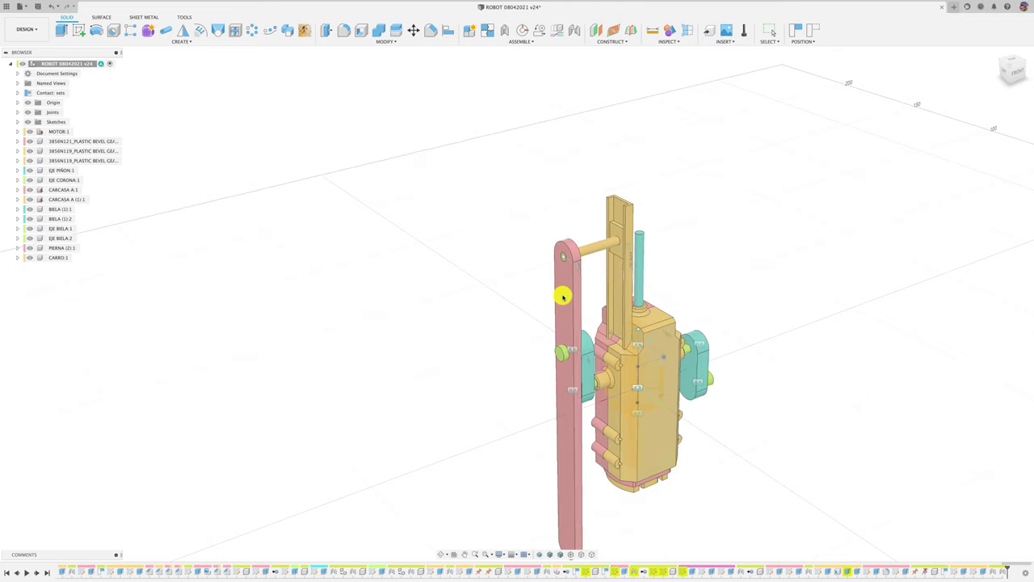
scroll(580, 298, up, 3)
mouse_move(581, 296)
shift+middle_down()
mouse_move(604, 321)
mouse_move(591, 299)
mouse_move(607, 237)
shift+middle_up()
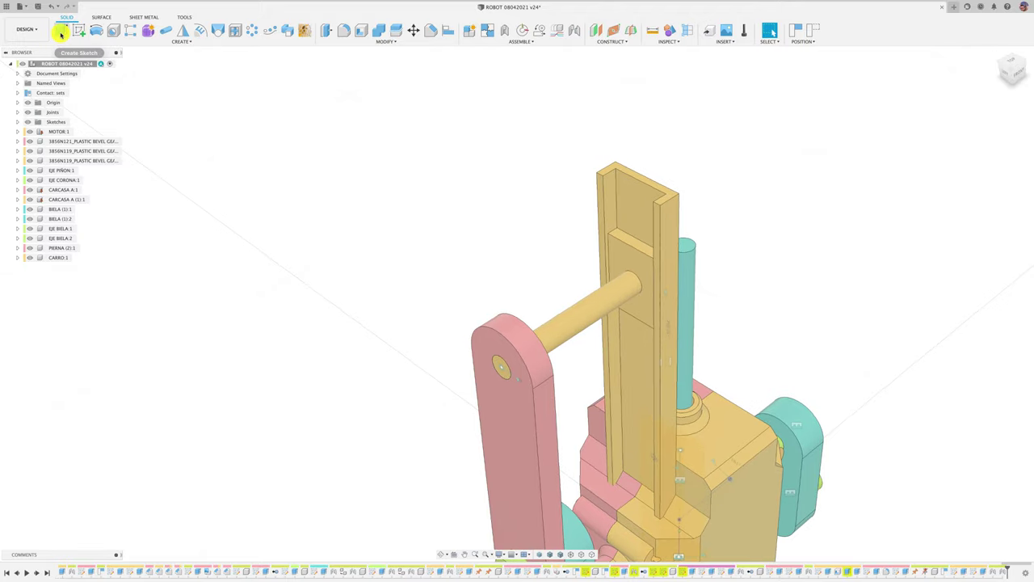
Dismiss the moved-components prompt and extrude the channel's top face -7.758 mm as a cut.
click(528, 293)
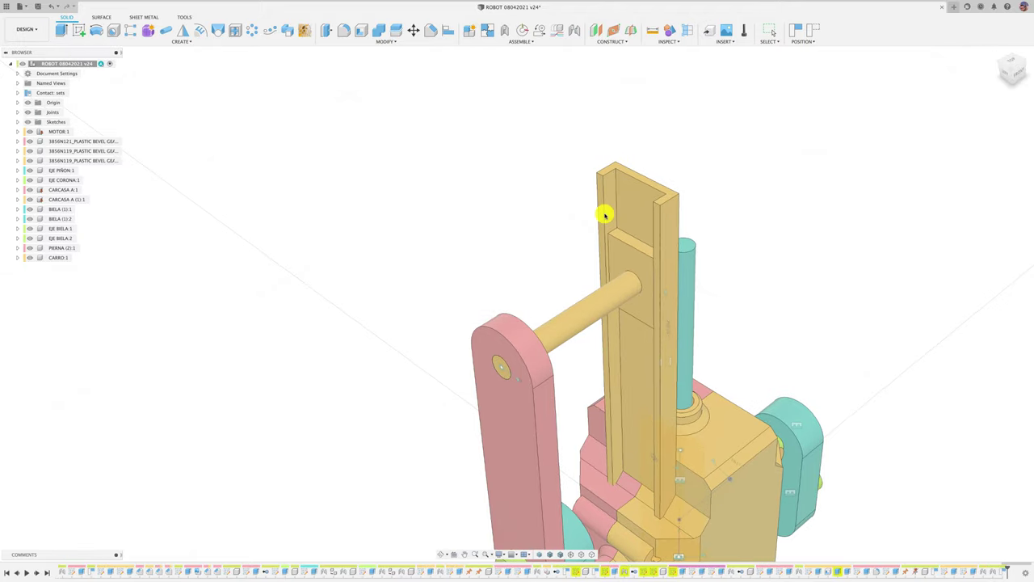
key(e)
click(636, 170)
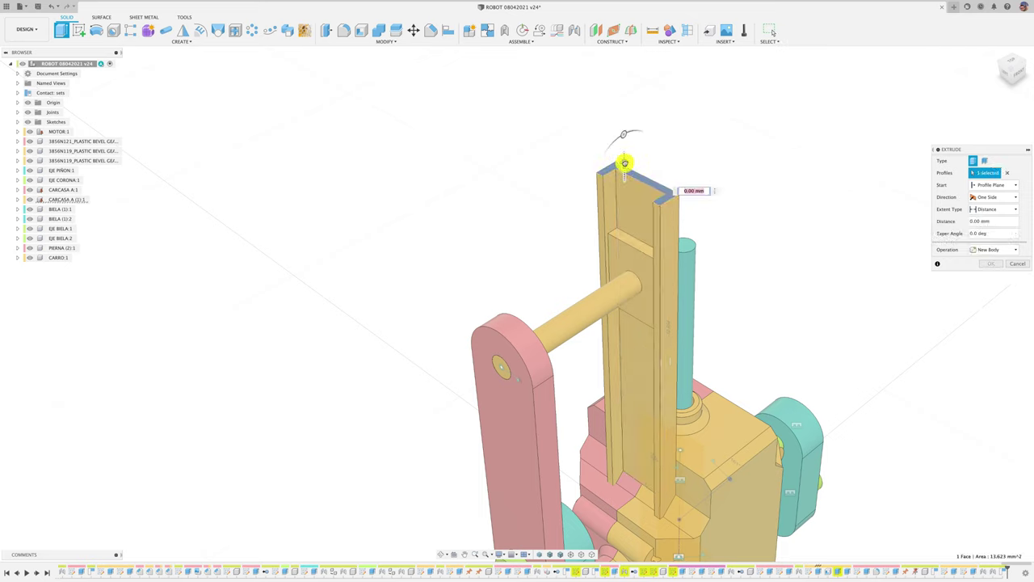
drag(624, 162, 622, 187)
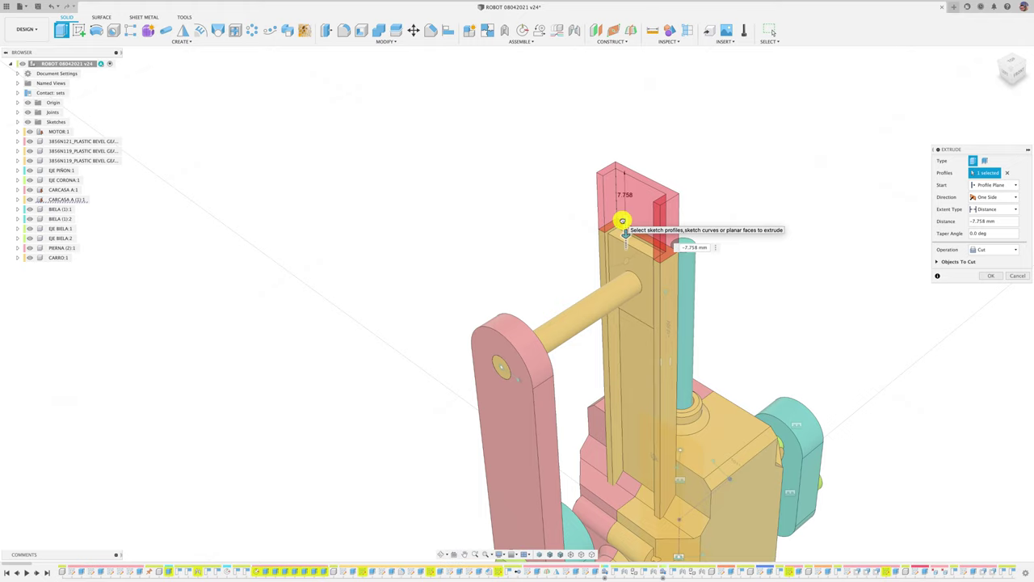
Confirm the -7.758 mm cut that trims the channel's top.
click(995, 276)
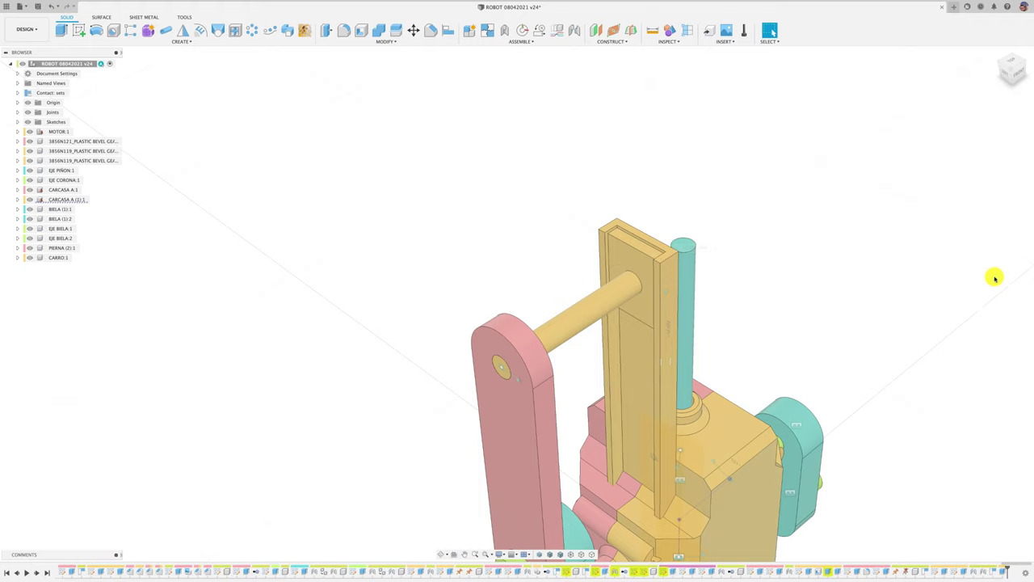
mouse_move(992, 277)
shift+middle_down()
mouse_move(829, 263)
mouse_move(686, 298)
mouse_move(524, 275)
mouse_move(560, 364)
mouse_move(590, 364)
mouse_move(595, 346)
mouse_move(571, 321)
shift+middle_up()
scroll(590, 339, up, 2)
scroll(586, 331, up, 2)
scroll(585, 329, up, 2)
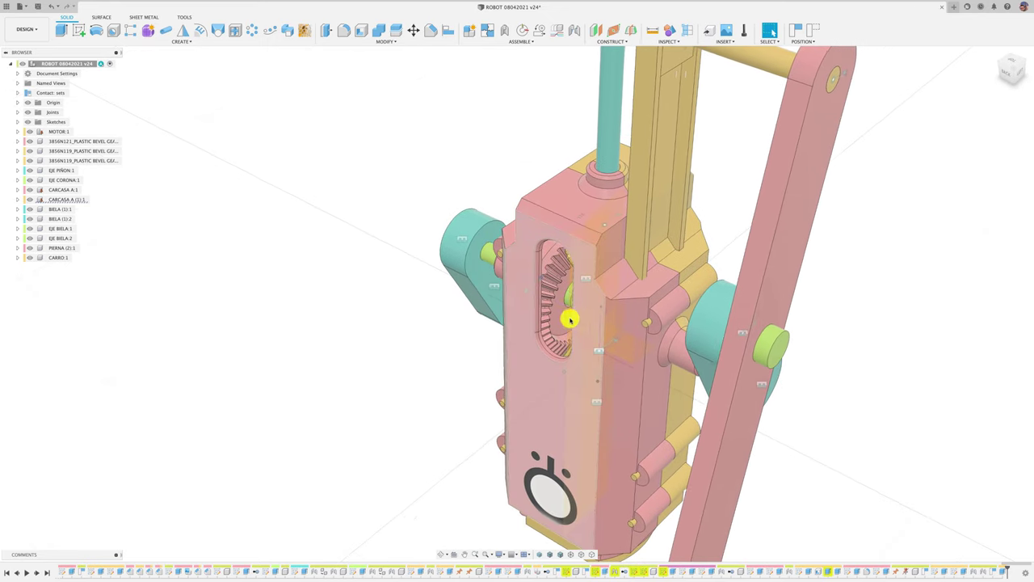
Run Animate Model on the housing and watch the motion from the left and home views.
click(524, 293)
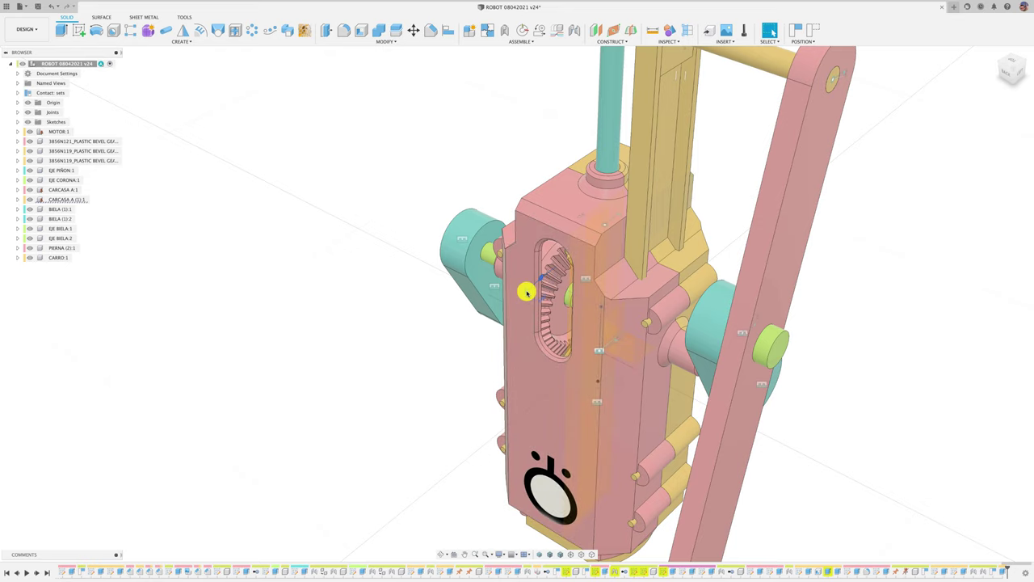
right_click(525, 292)
click(538, 377)
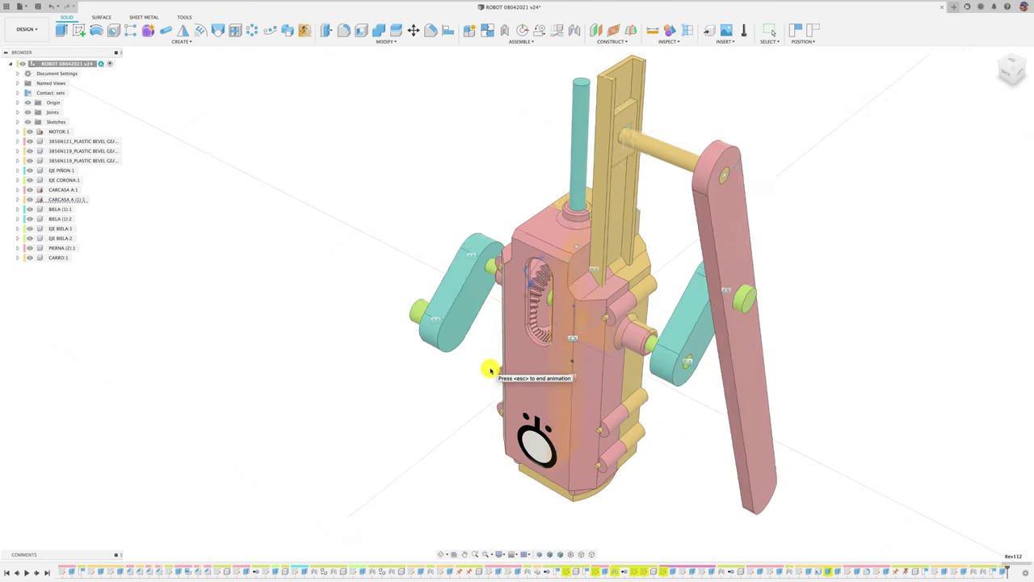
shift+middle_drag(490, 370, 806, 270)
click(1014, 70)
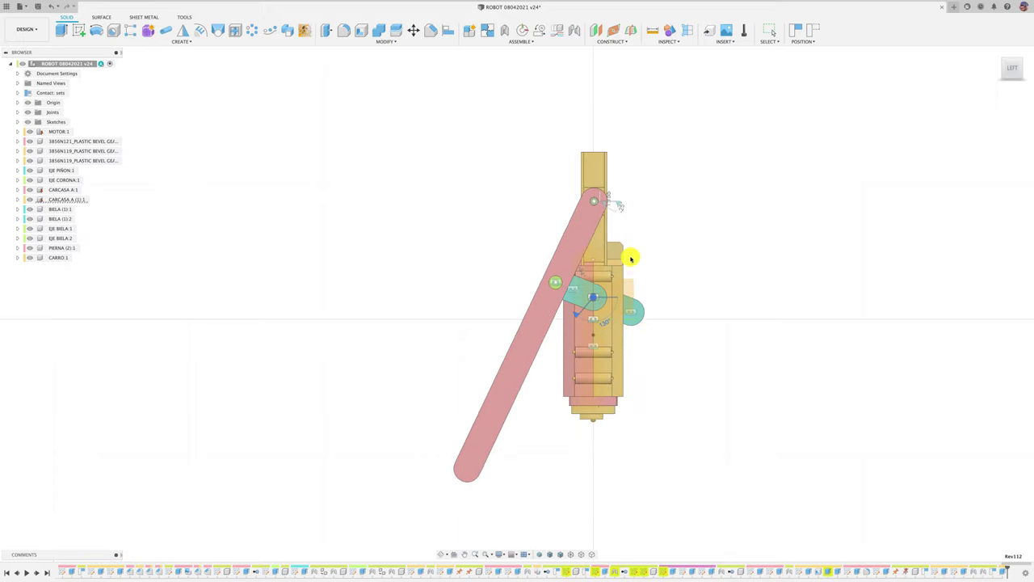
key(F6)
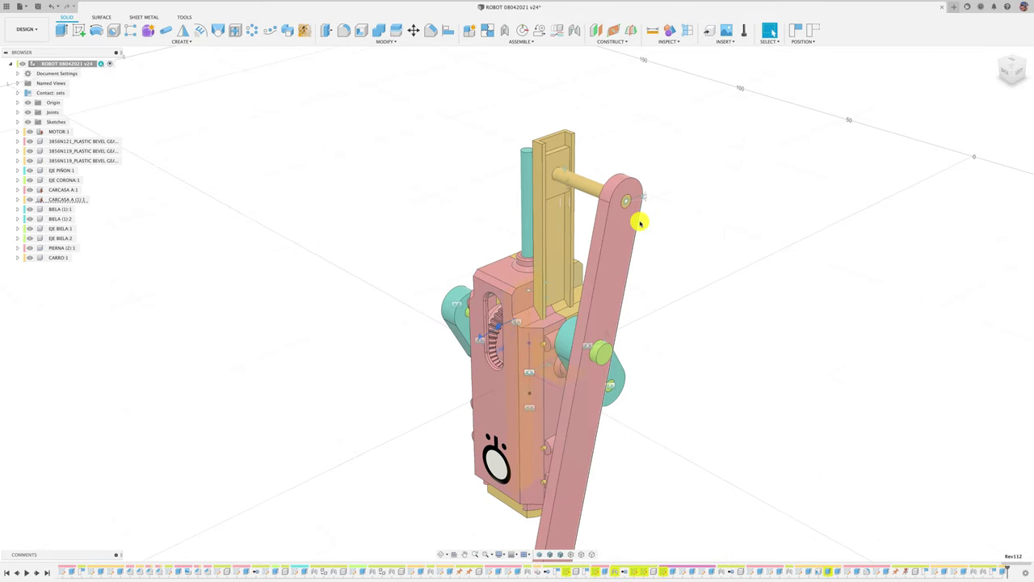
Activate CARCASA A (1):1 and start a sketch on the yellow housing's face.
scroll(635, 206, up, 3)
middle_drag(623, 192, 620, 212)
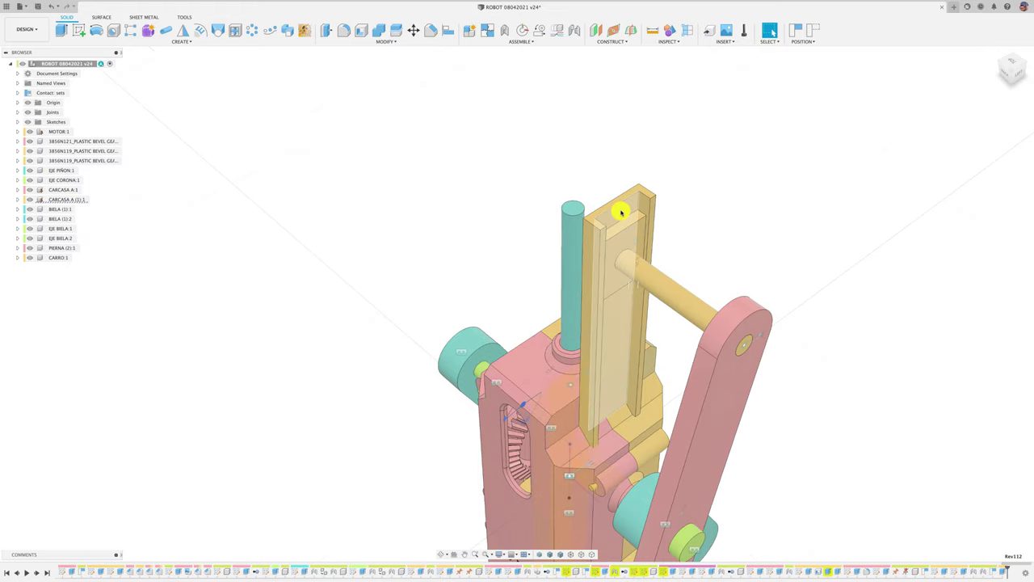
click(621, 211)
double_click(72, 199)
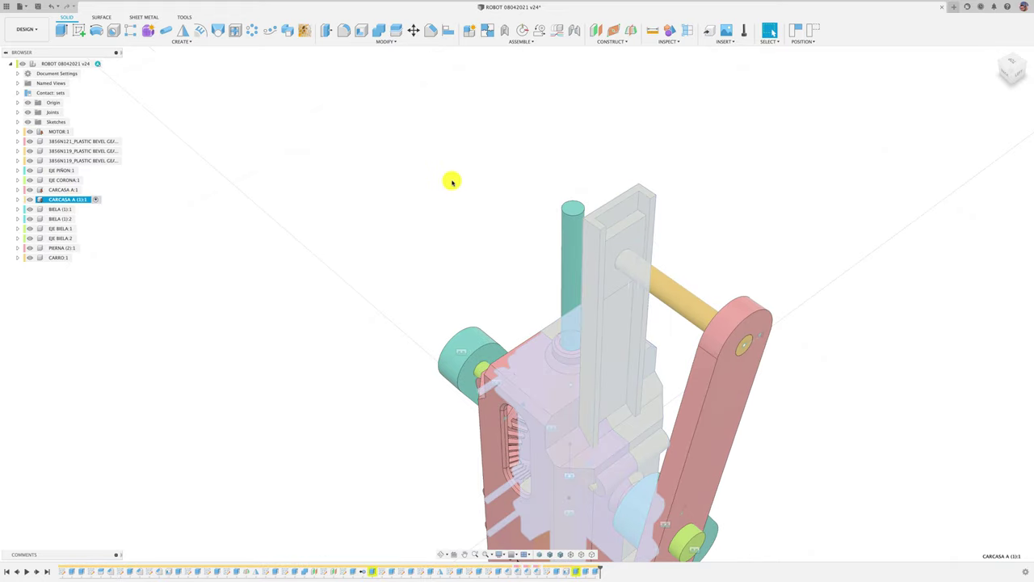
mouse_move(452, 180)
shift+middle_down()
mouse_move(489, 178)
mouse_move(578, 210)
mouse_move(404, 162)
shift+middle_up()
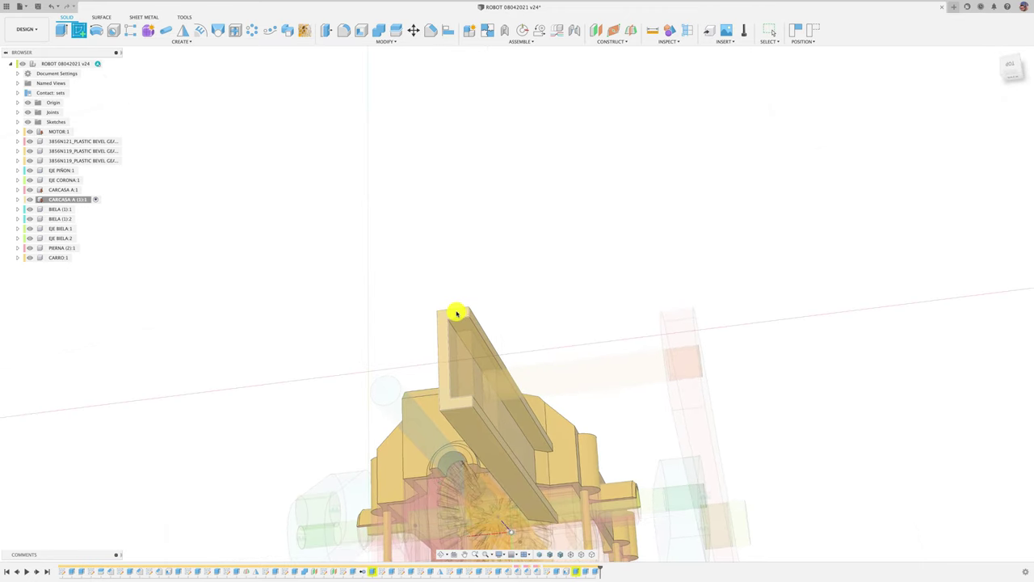
click(460, 308)
click(520, 293)
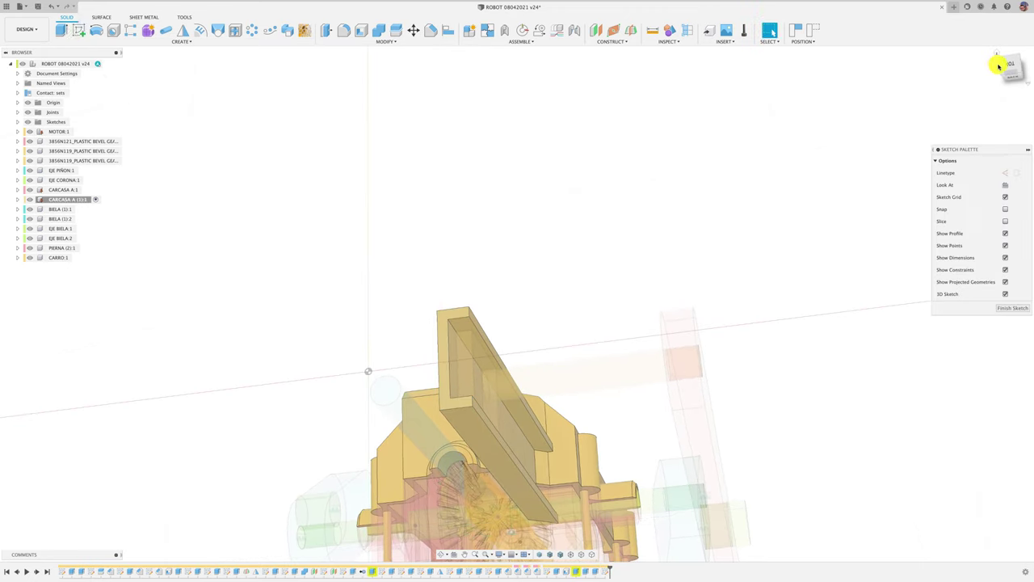
Finish the mirrored rectangle profiles and preview both as a -23.598 mm join extrusion.
scroll(536, 296, up, 2)
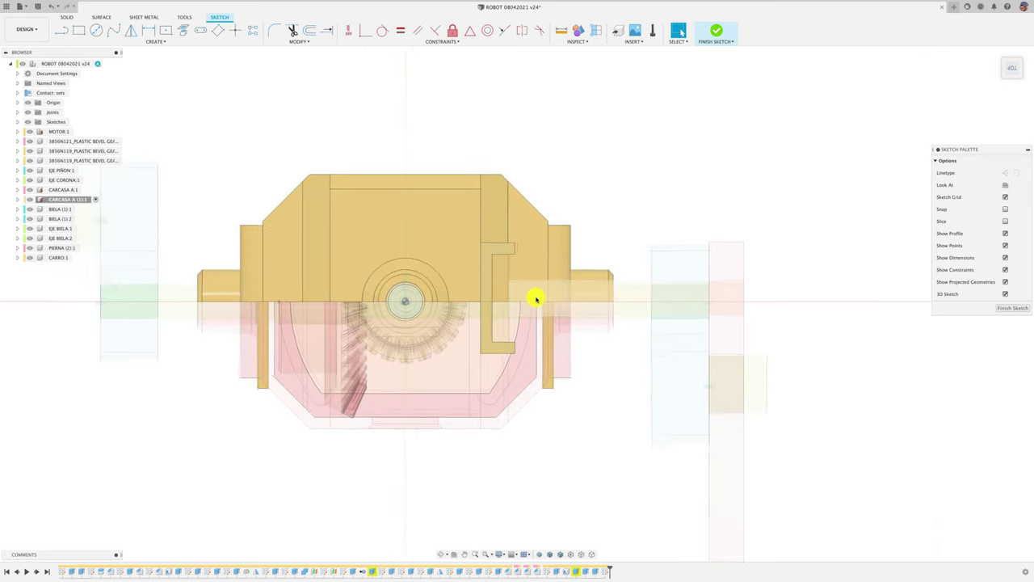
scroll(535, 295, up, 2)
scroll(536, 297, up, 4)
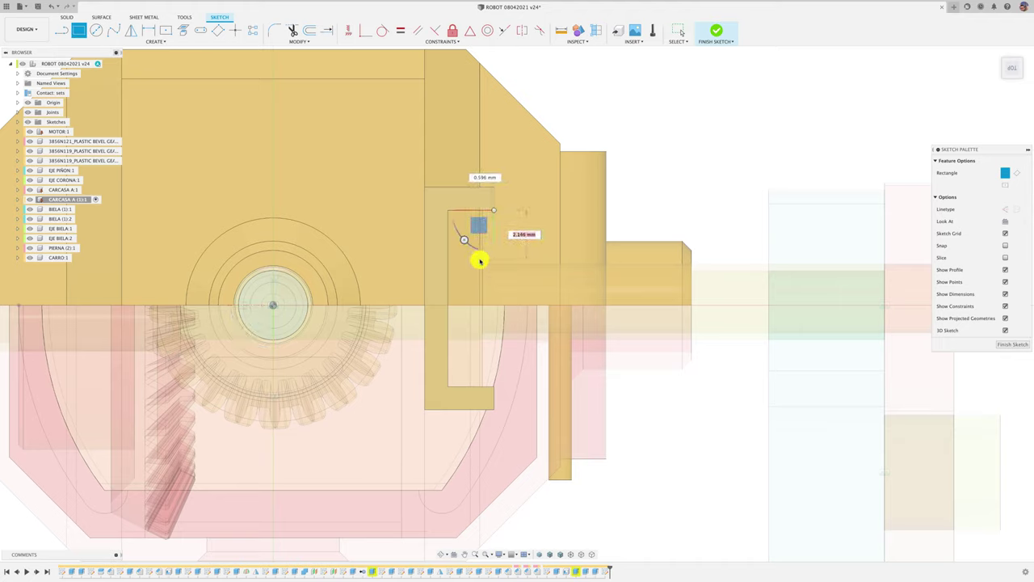
key(Escape)
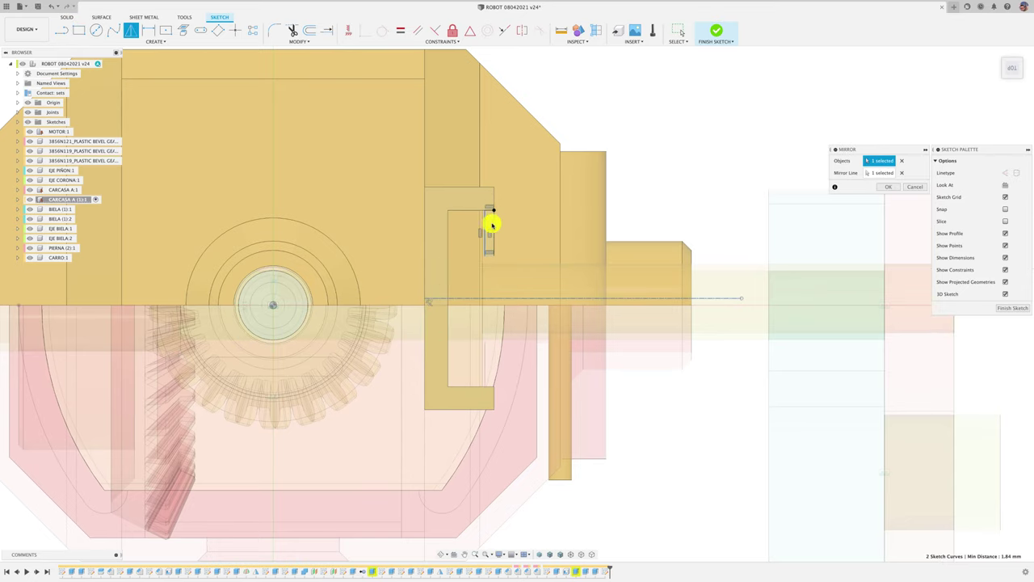
key(Return)
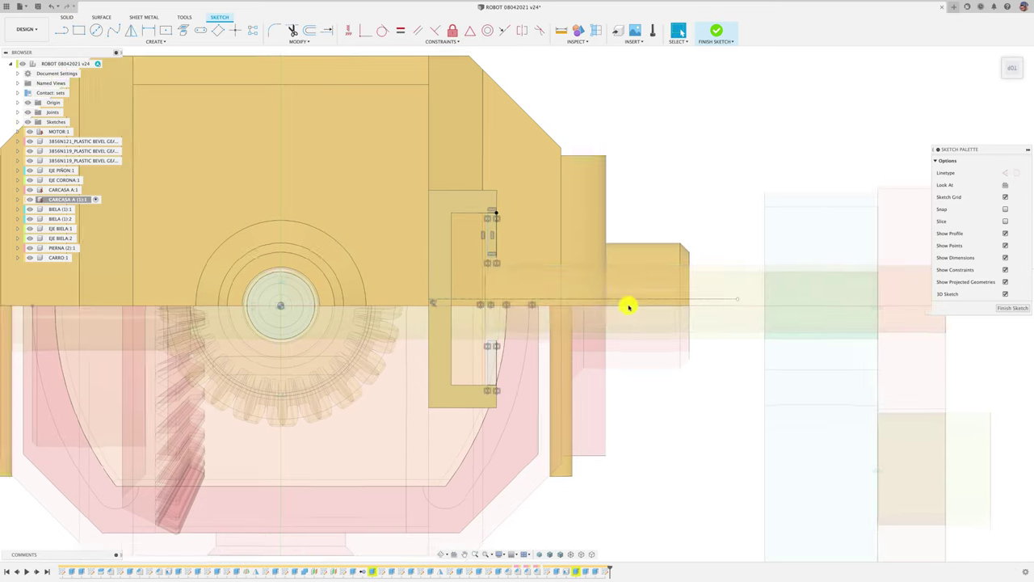
shift+middle_drag(628, 302, 711, 256)
key(e)
shift+middle_drag(628, 201, 499, 209)
Extrude the two profiles with Extent Type To Object up to the picked face.
drag(499, 209, 498, 361)
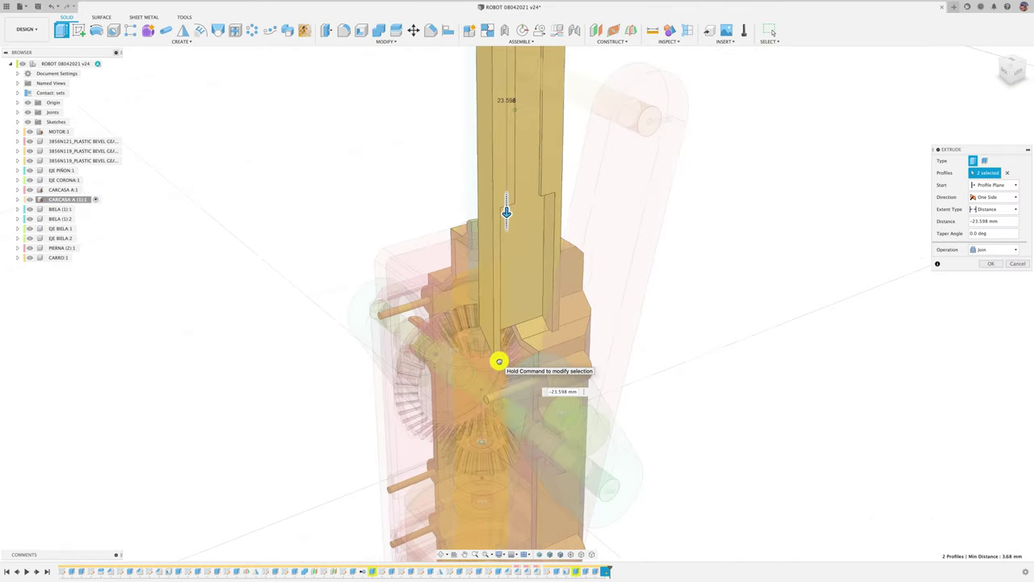
drag(507, 320, 506, 340)
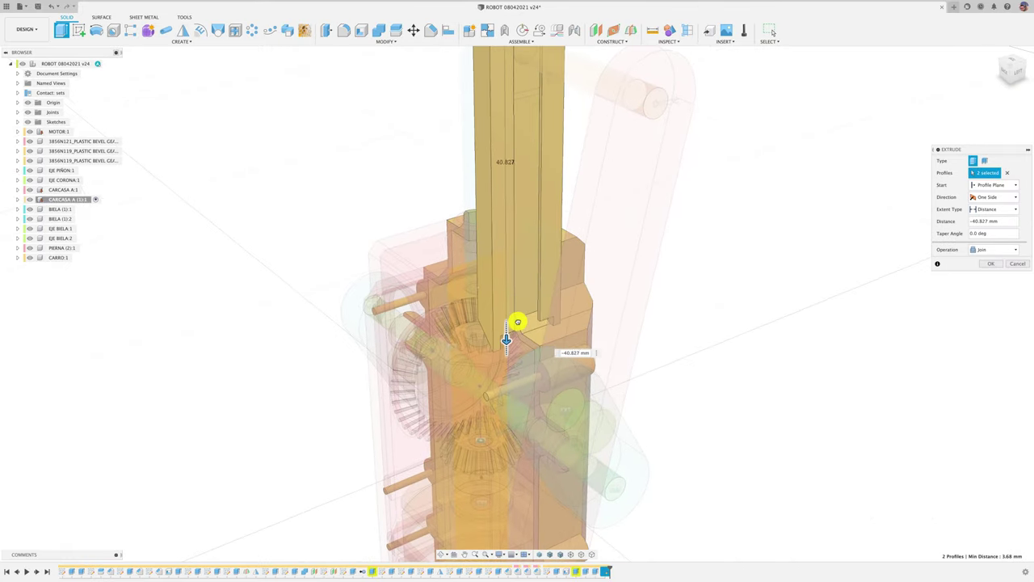
click(990, 210)
click(970, 228)
click(547, 330)
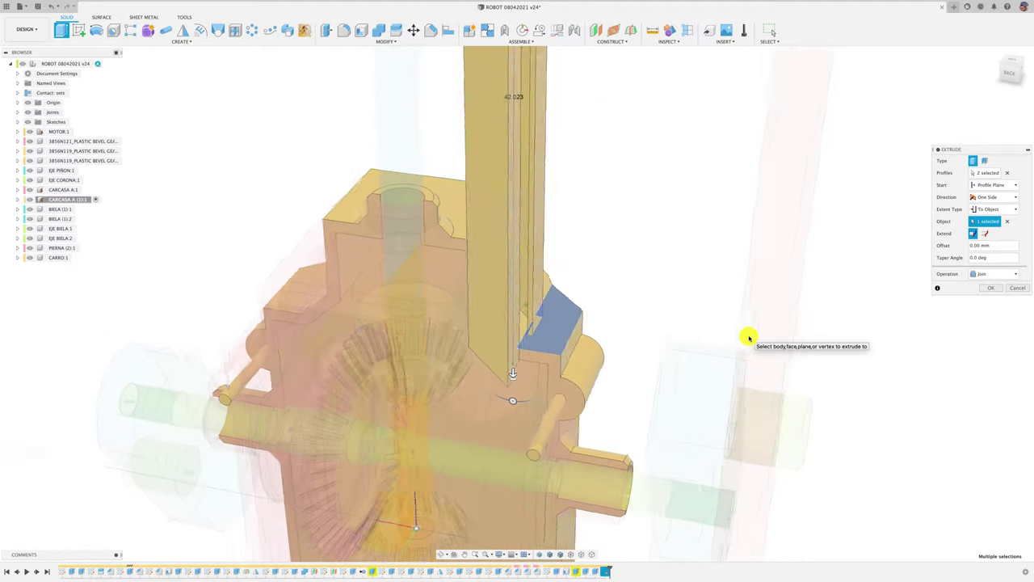
key(Return)
scroll(293, 106, up, 5)
mouse_move(293, 106)
shift+middle_down()
mouse_move(587, 287)
mouse_move(363, 283)
shift+middle_up()
scroll(295, 291, down, 5)
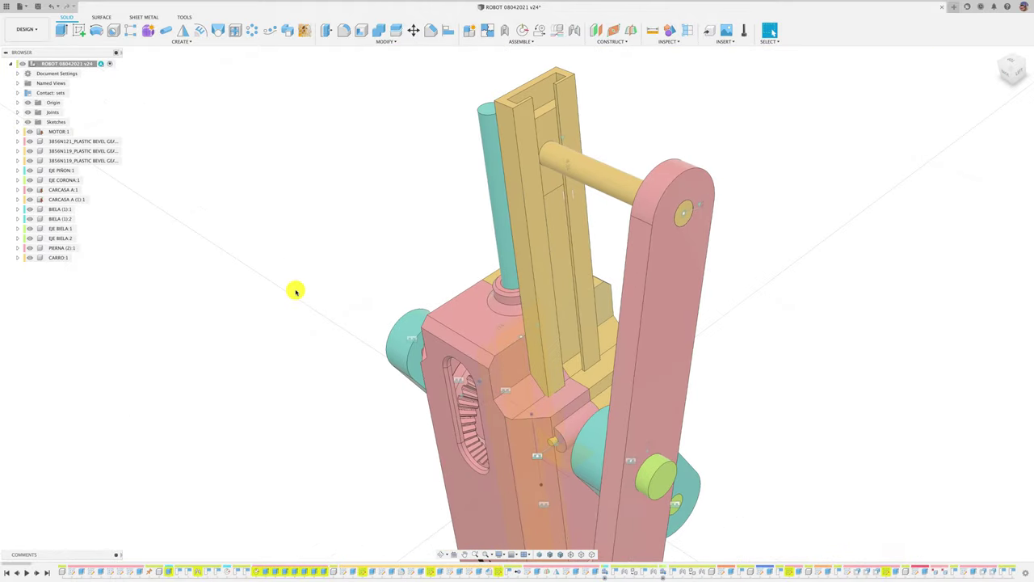
Reopen the column extrusion via Edit Feature in CARCASA A (1):1 and confirm it.
double_click(79, 202)
click(584, 243)
right_click(619, 469)
click(639, 501)
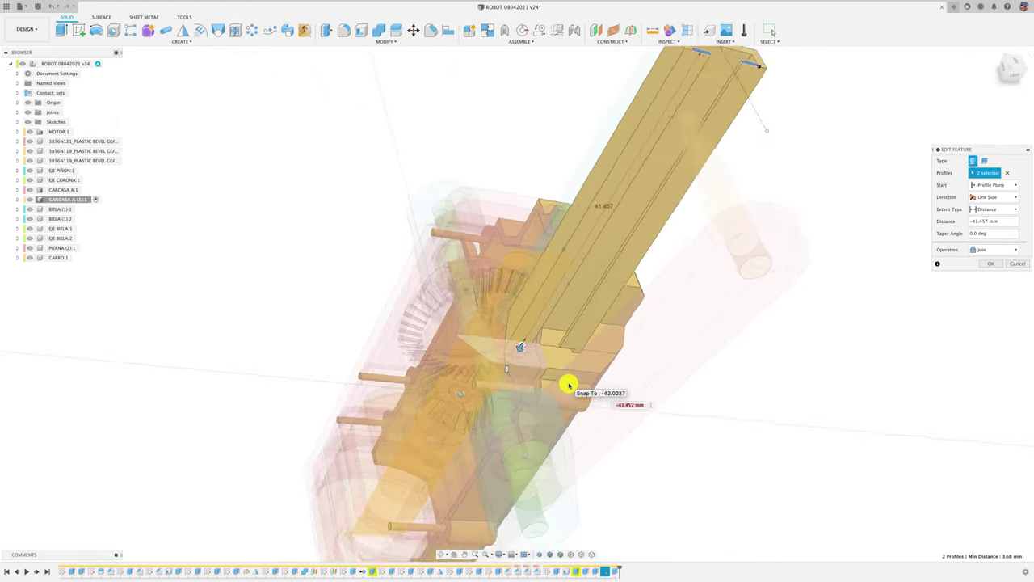
key(Return)
shift+middle_drag(905, 296, 716, 377)
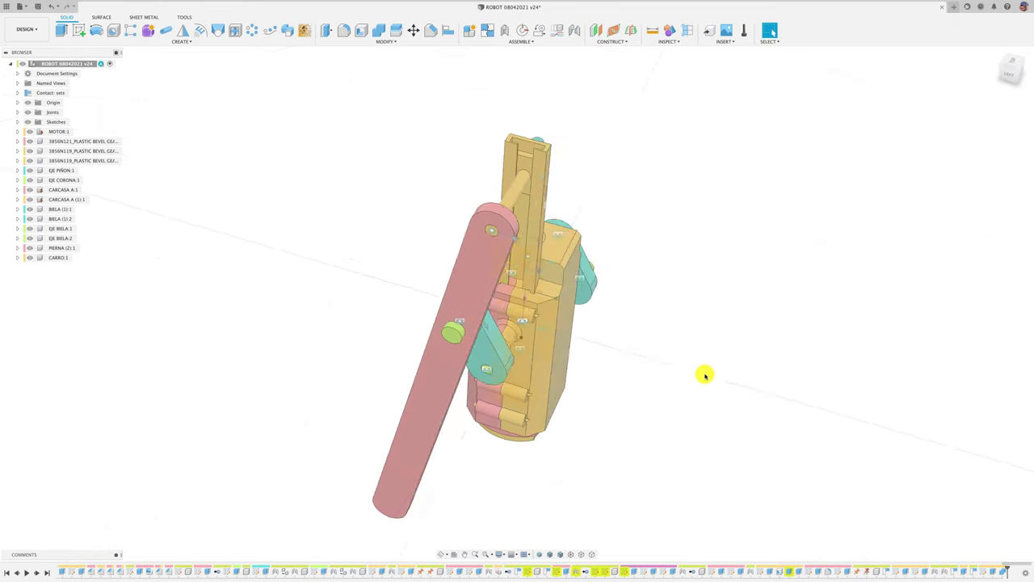
Drag the leg to test the linkage, then orbit the assembly to a three-quarter view.
drag(485, 211, 498, 204)
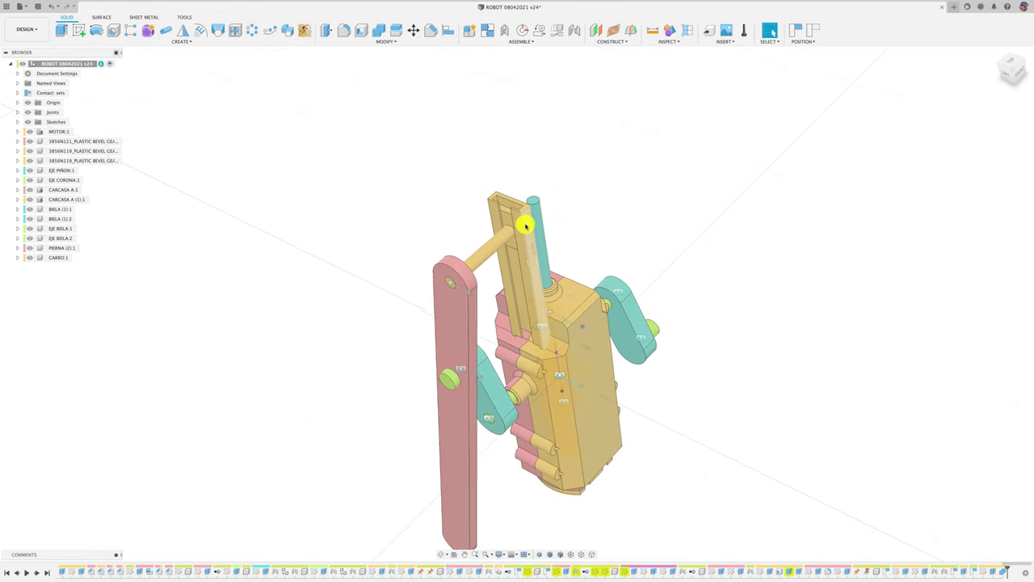
shift+middle_drag(526, 227, 531, 189)
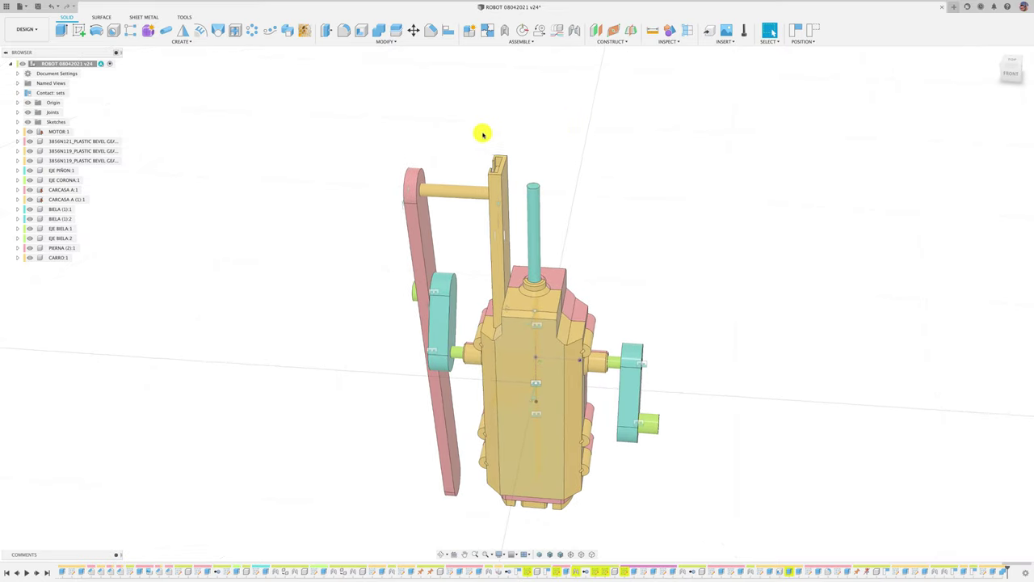
mouse_move(614, 201)
shift+middle_down()
mouse_move(606, 234)
mouse_move(498, 293)
shift+middle_up()
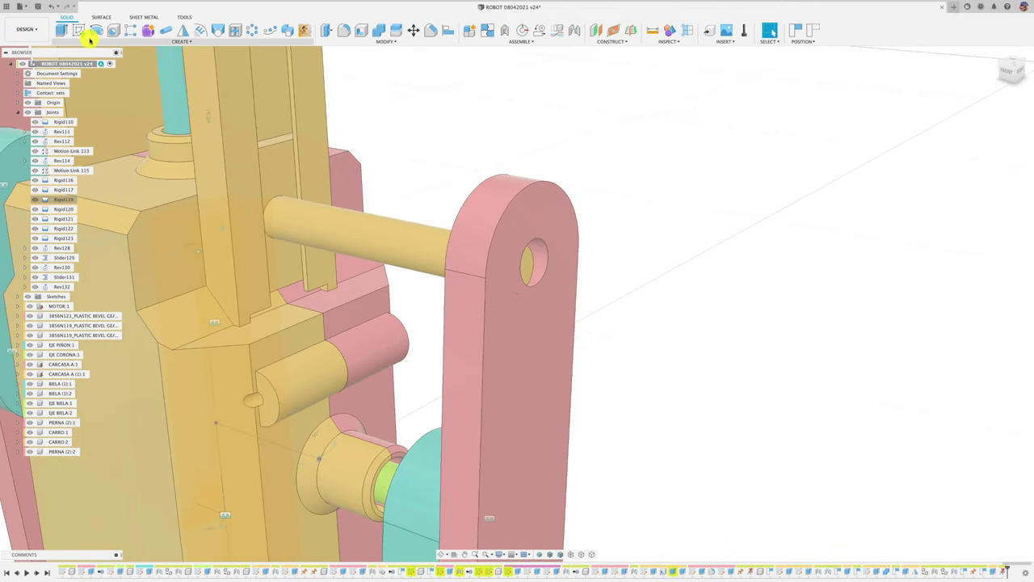
Lengthen the CARRO shaft with a To Object join extrusion ending at the PIERNA leg's outer face.
click(61, 29)
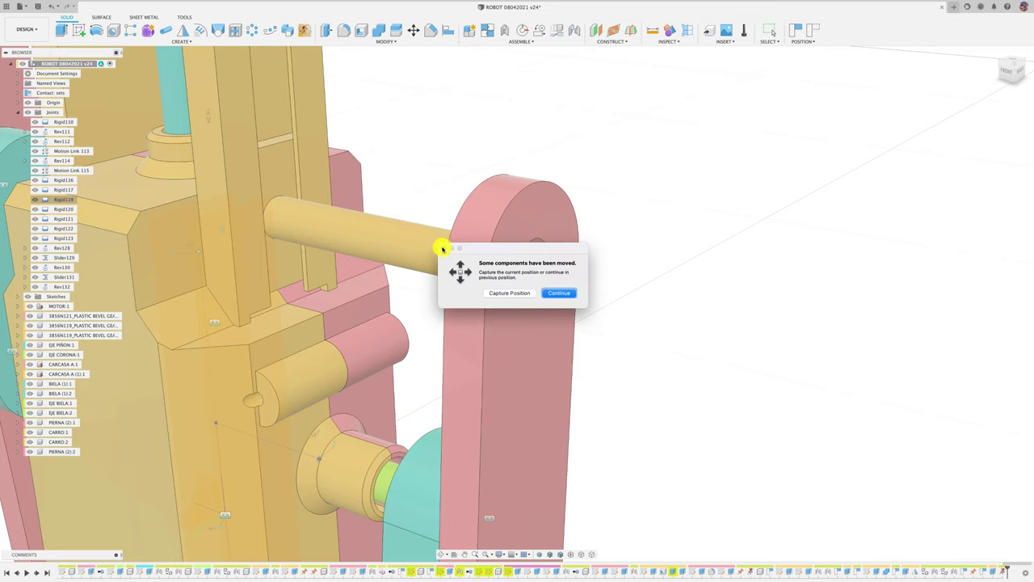
click(527, 296)
click(530, 271)
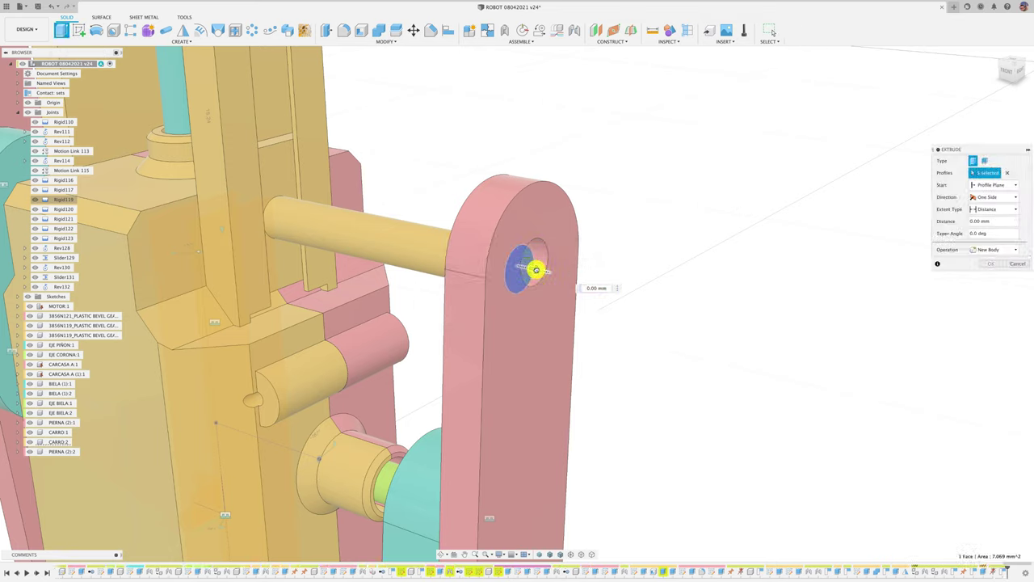
drag(536, 270, 541, 272)
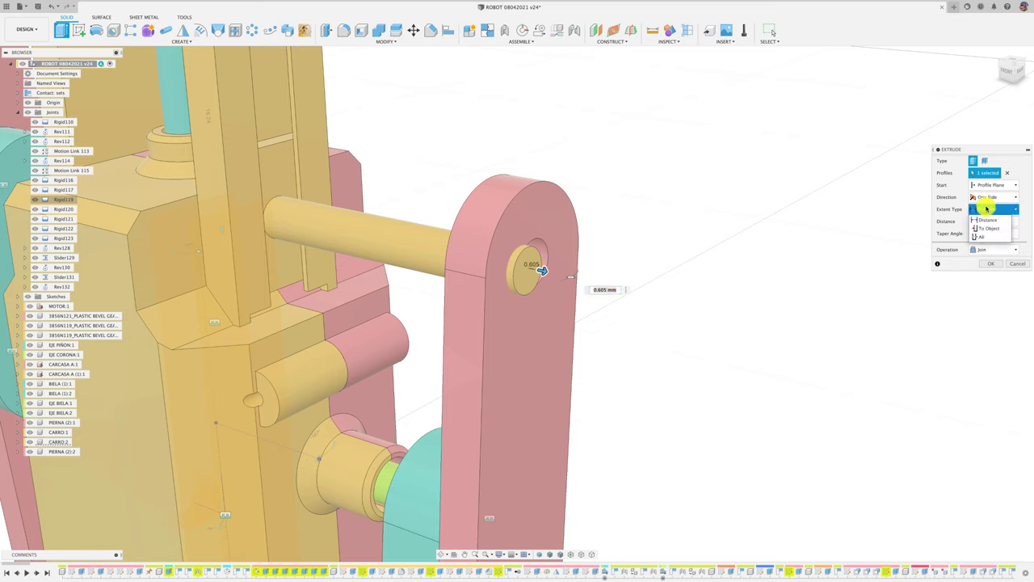
click(987, 228)
click(557, 218)
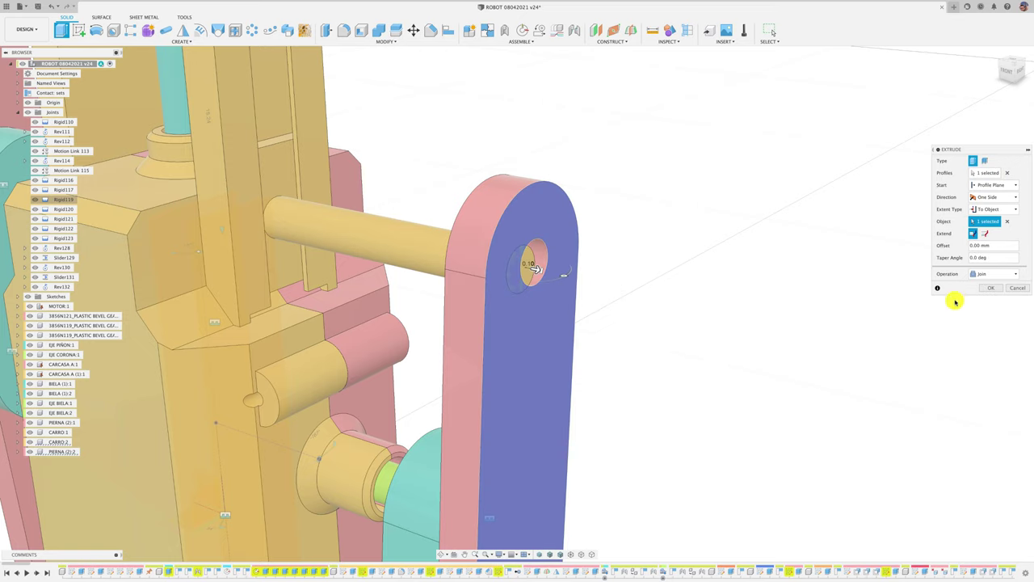
click(992, 289)
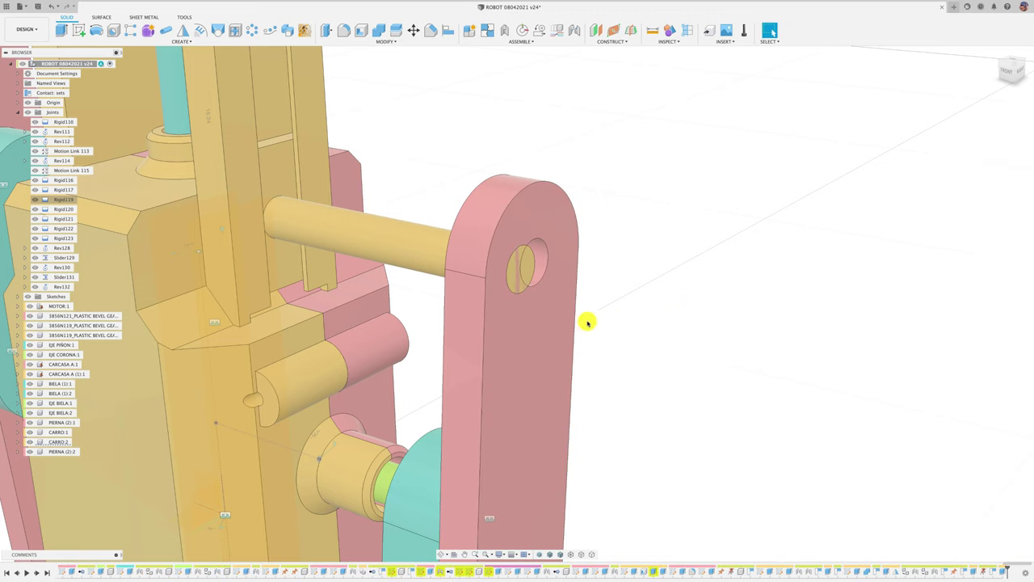
Create revolute joint Rev134 pinning the PIERNA (2):2 leg's hole onto the CARRO:2 shaft.
key(j)
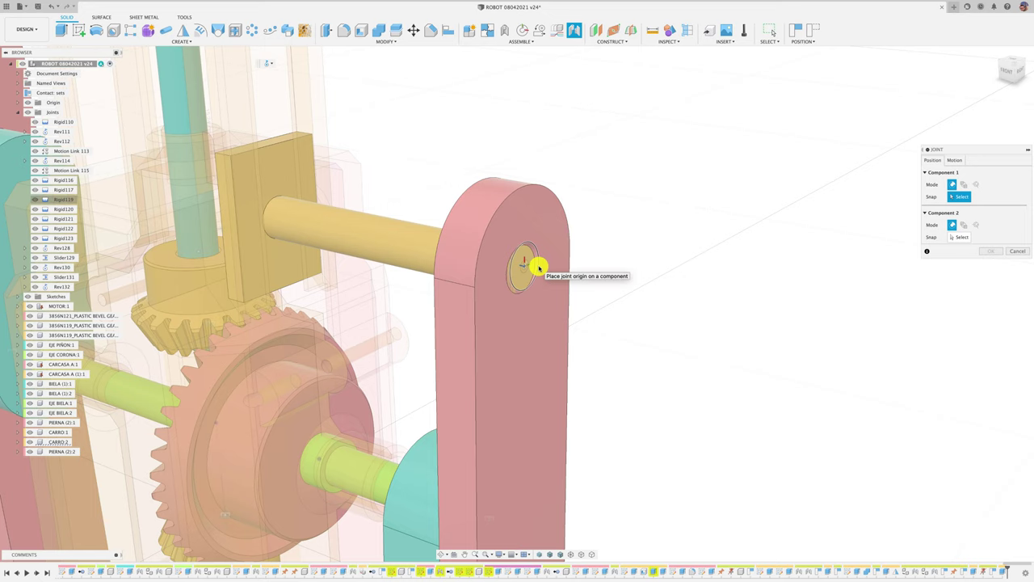
click(538, 267)
click(521, 272)
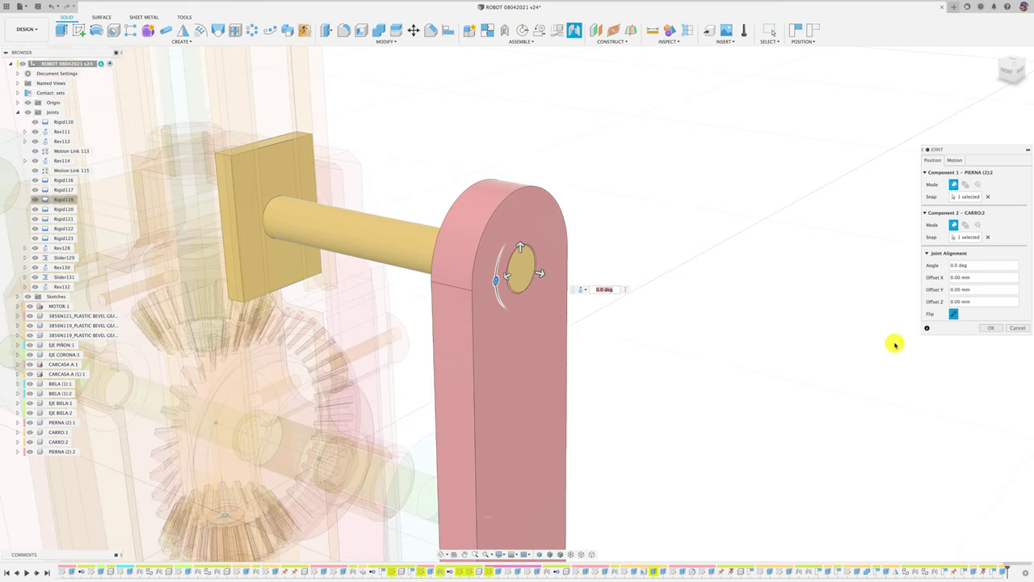
click(989, 329)
shift+middle_drag(637, 315, 750, 377)
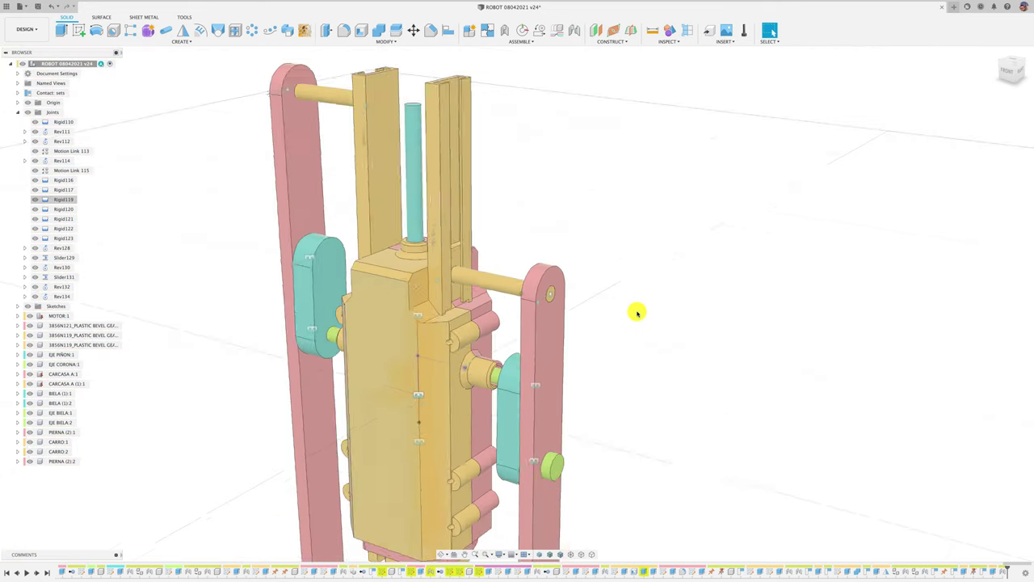
shift+middle_drag(638, 314, 559, 376)
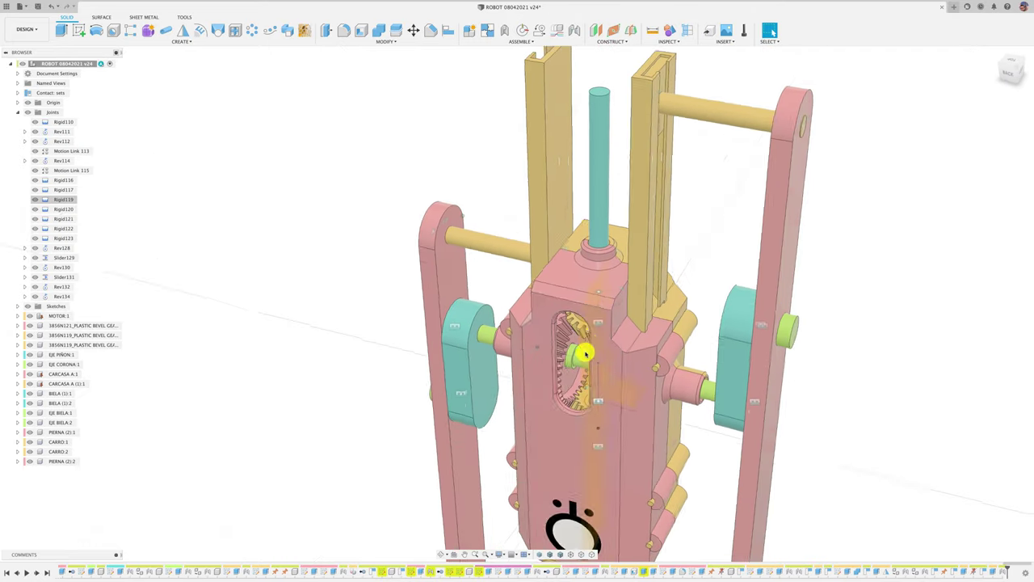
Animate joint Rev112 and watch both legs stride from the ViewCube's LEFT view.
right_click(520, 333)
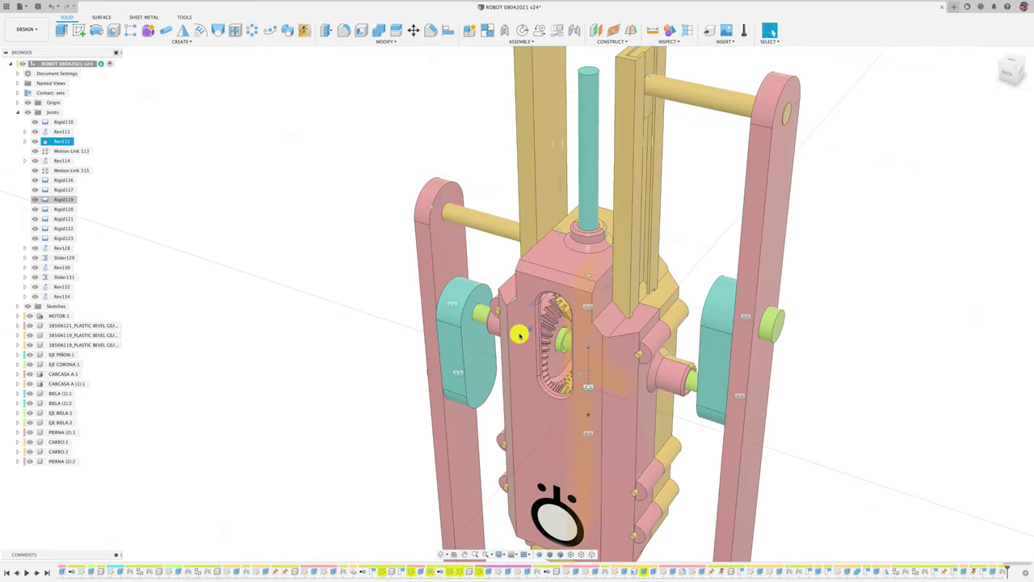
click(517, 413)
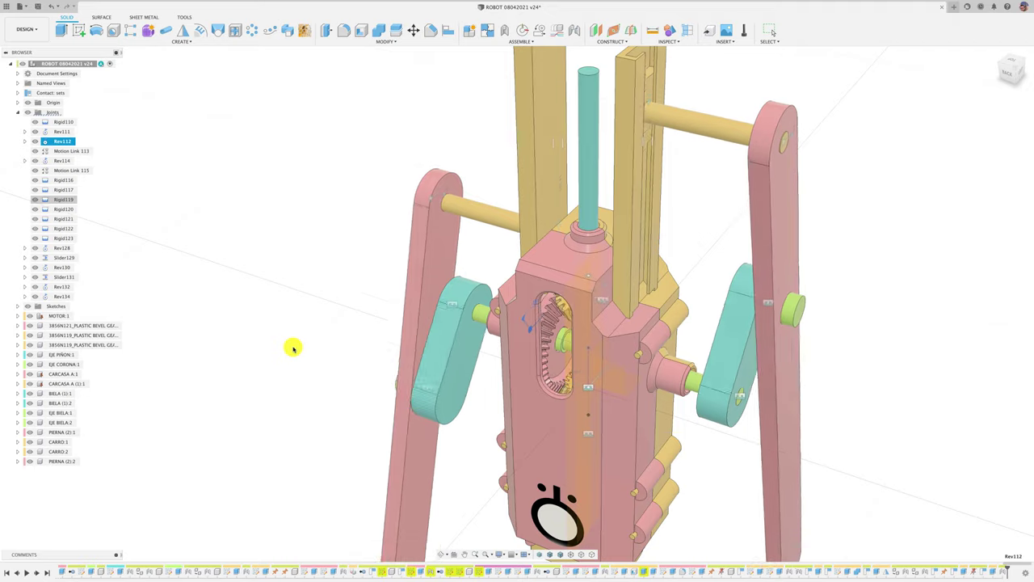
scroll(298, 347, down, 5)
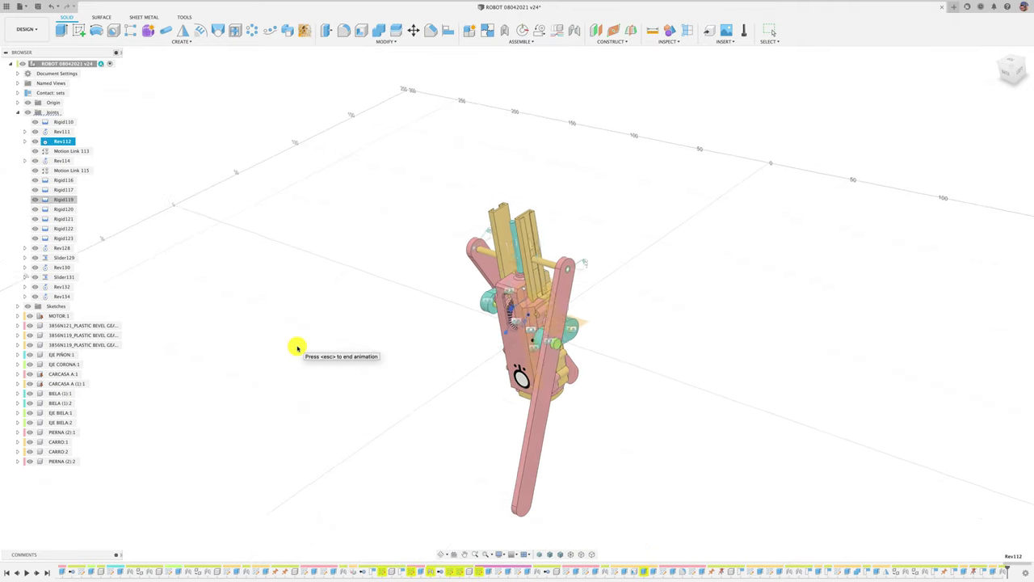
click(1014, 70)
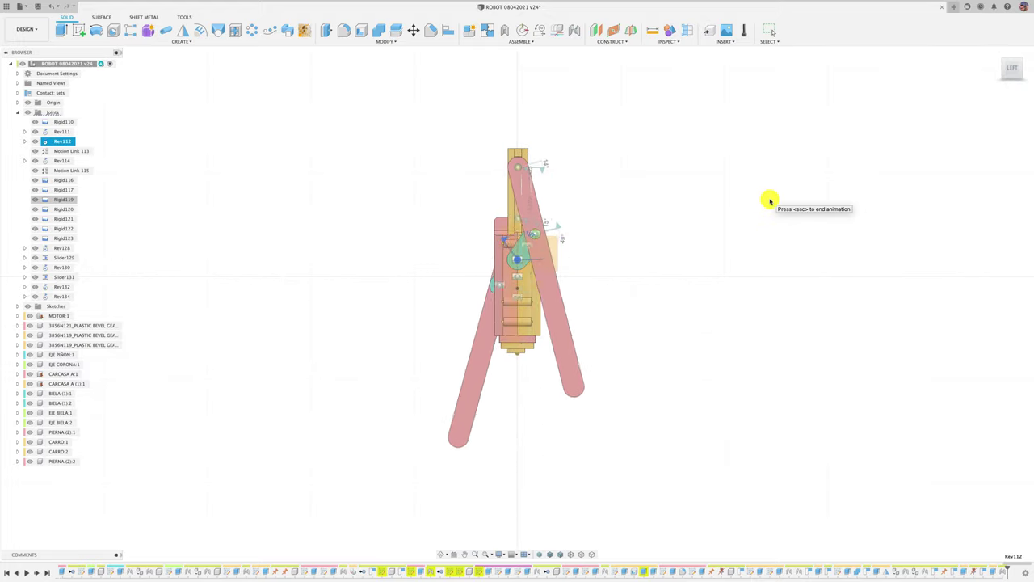